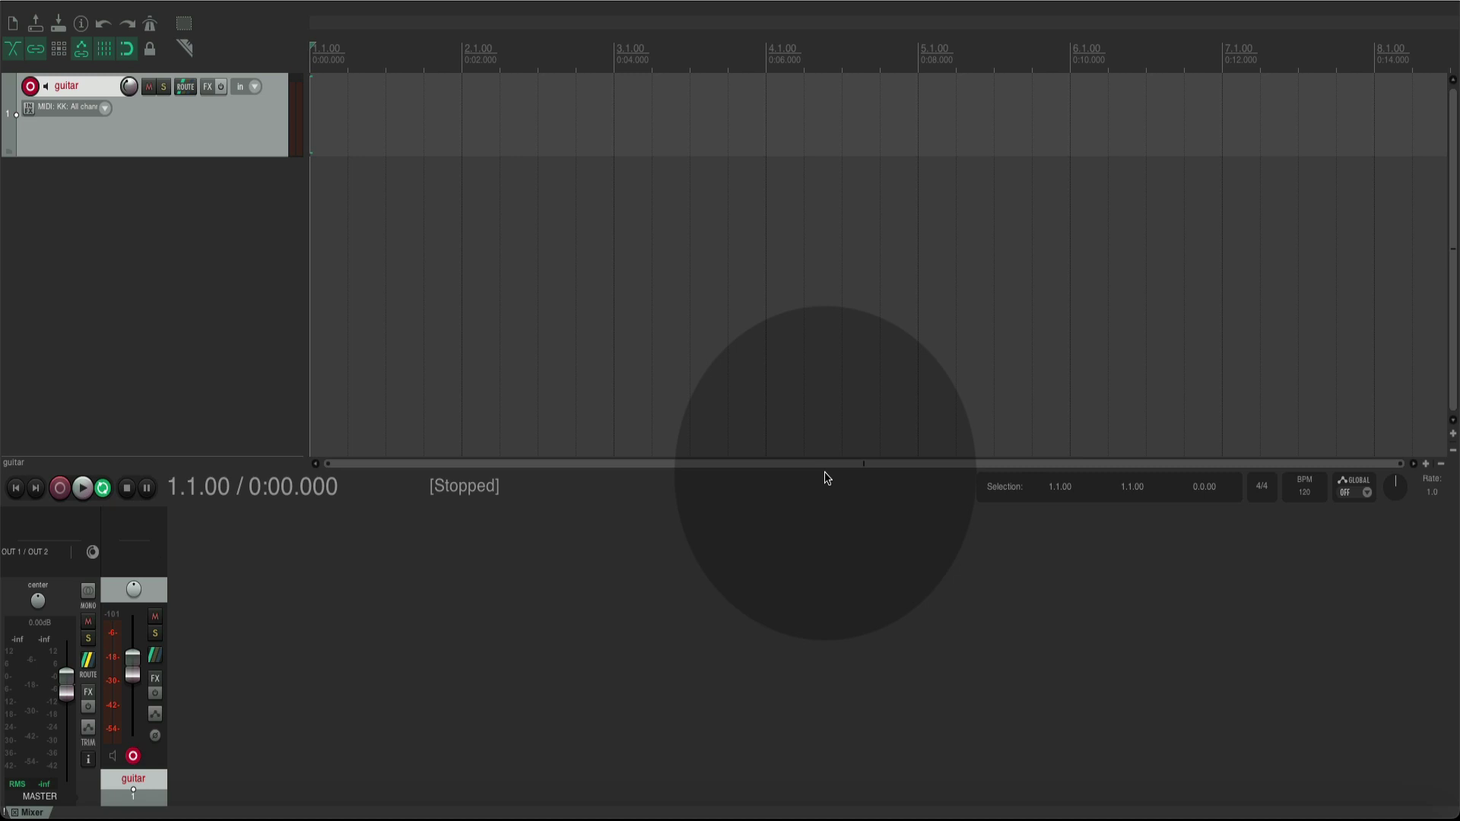
Step: Review the VST and the LV2/CLAP plug-in path settings in the preferences, then close the preferences
{"action": "left_click", "coordinate": [319, 2]}
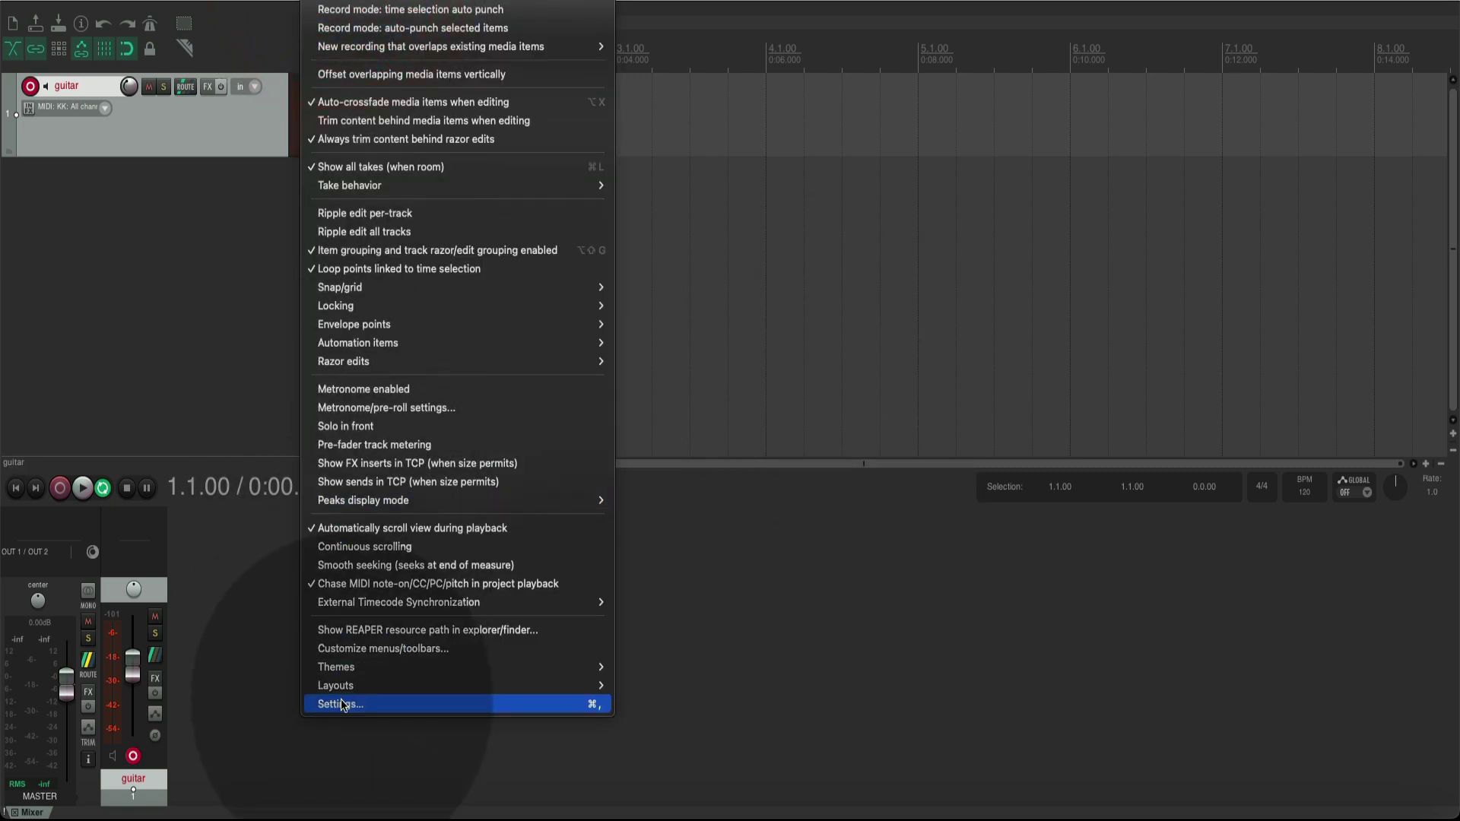
{"action": "left_click", "coordinate": [341, 704]}
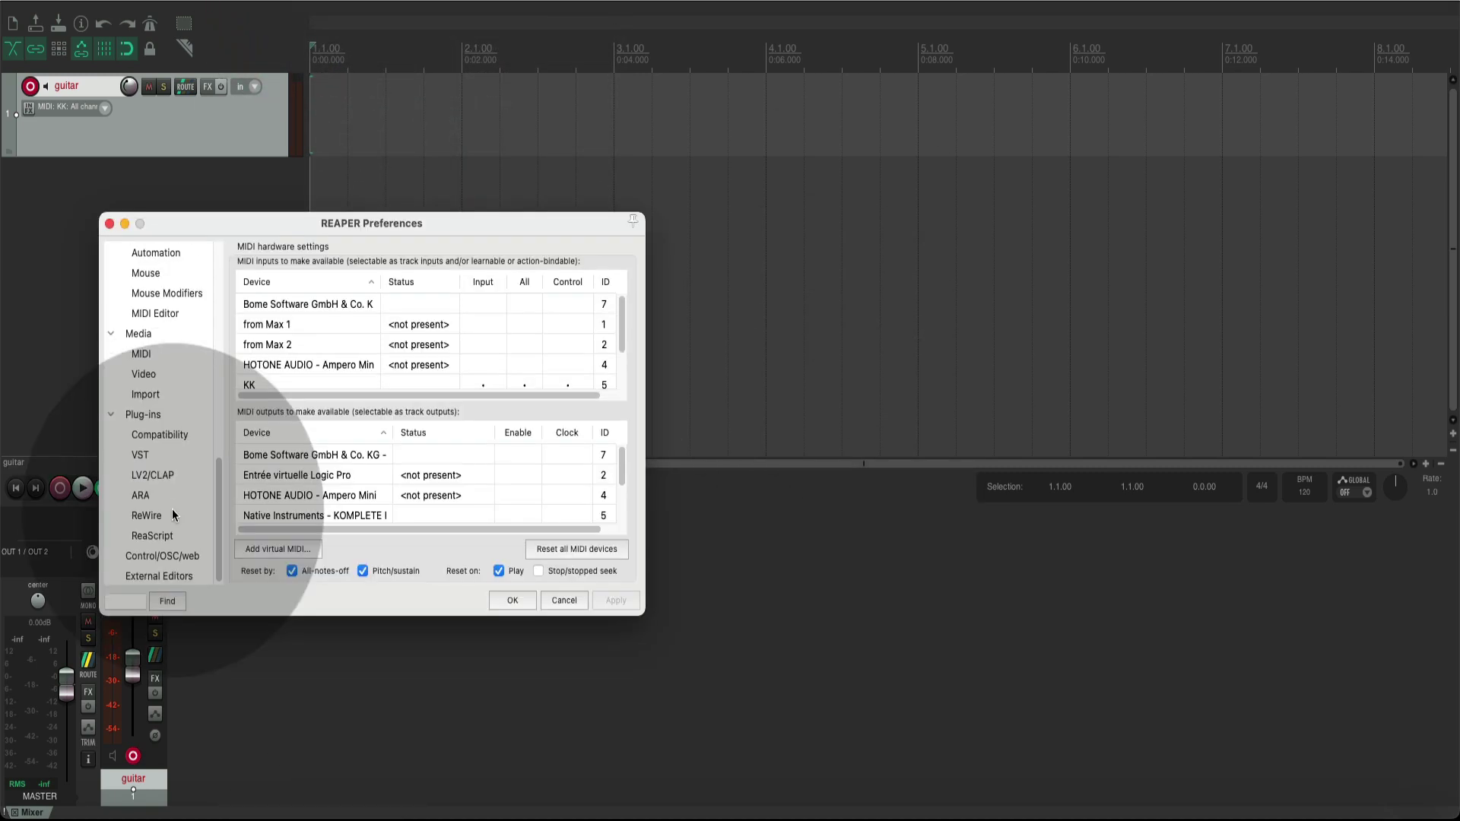
{"action": "left_click", "coordinate": [158, 449]}
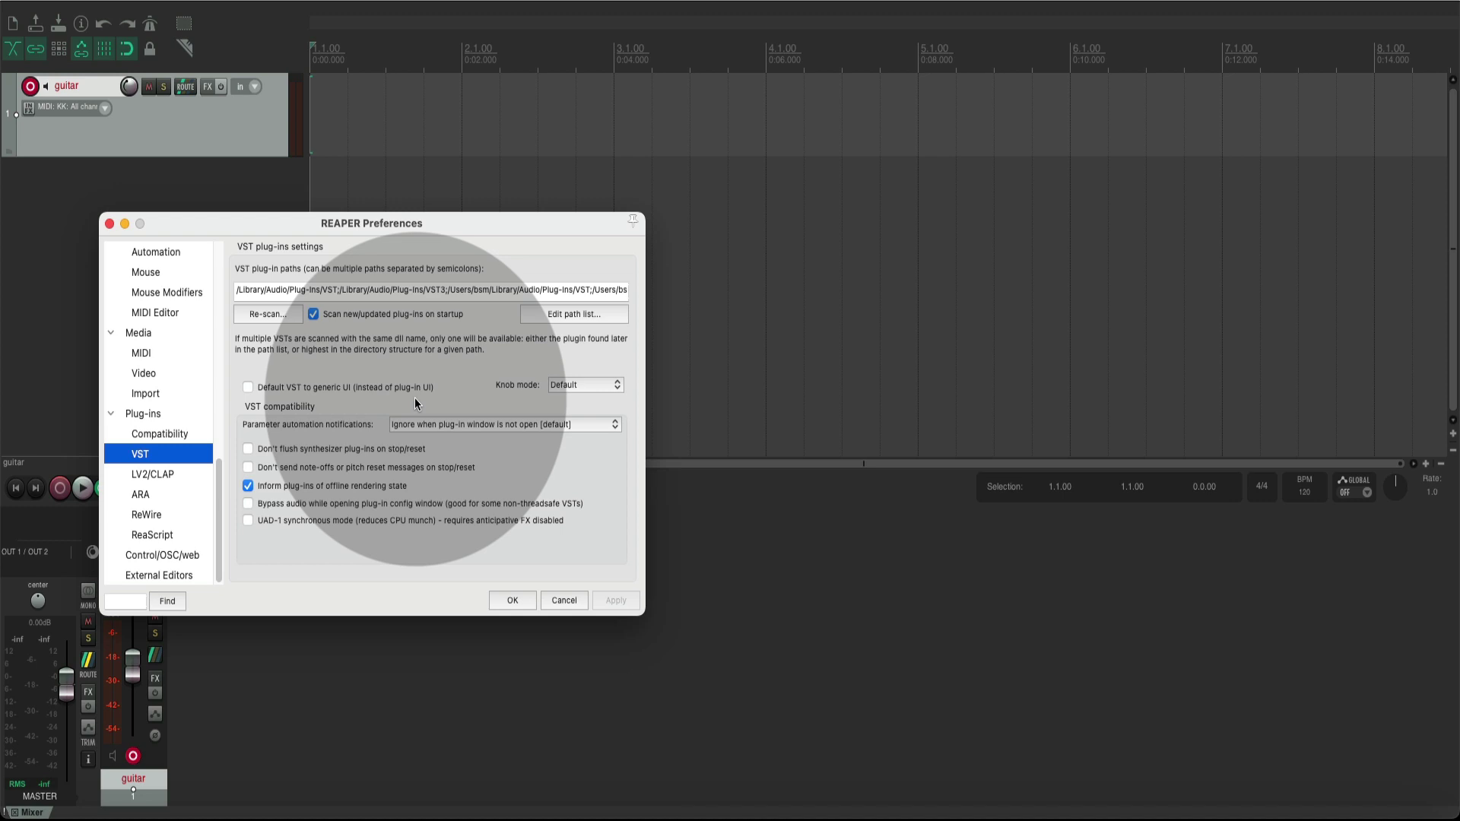
{"action": "left_click", "coordinate": [139, 476]}
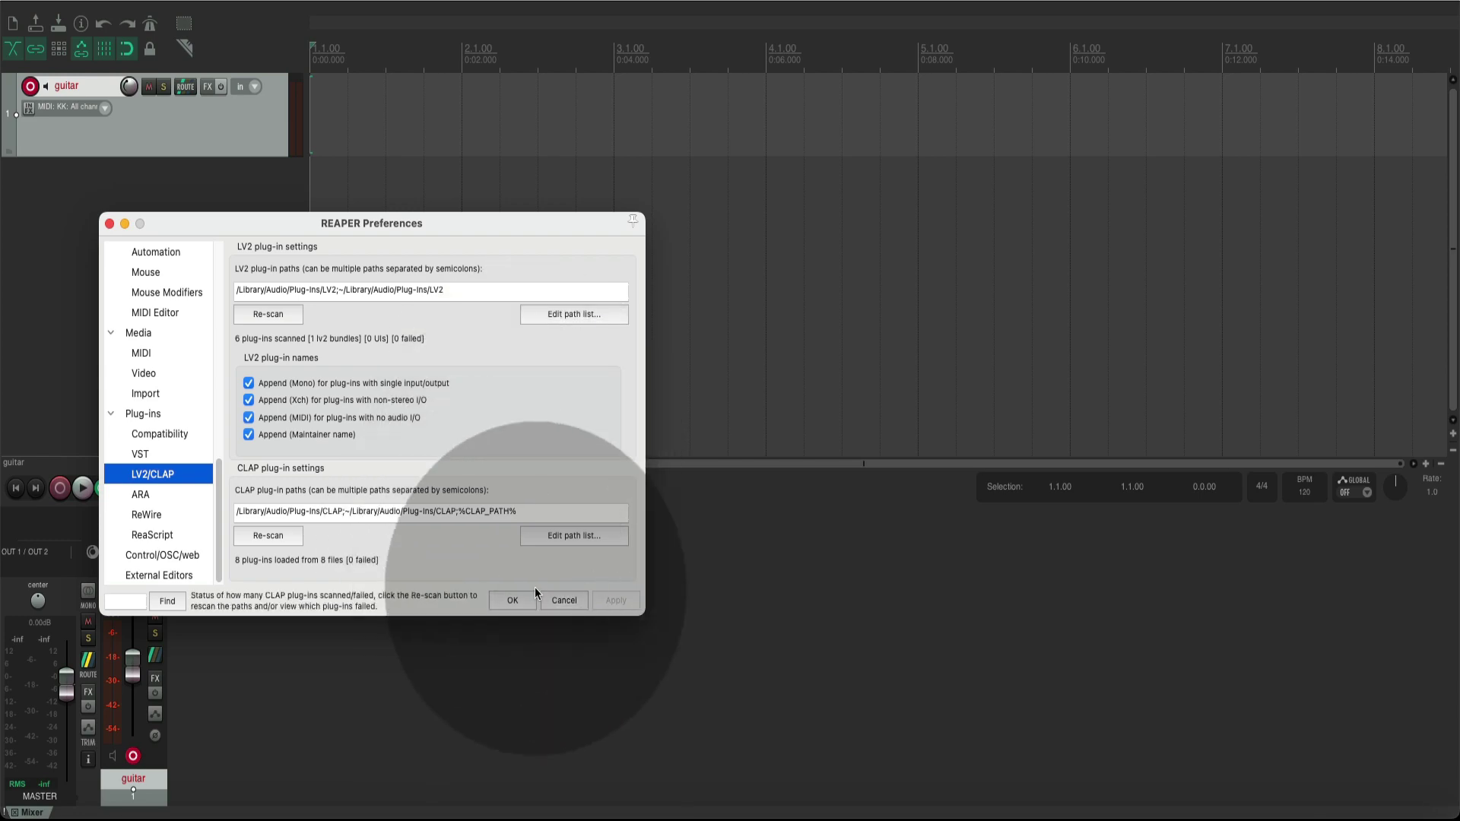
{"action": "left_click", "coordinate": [512, 601]}
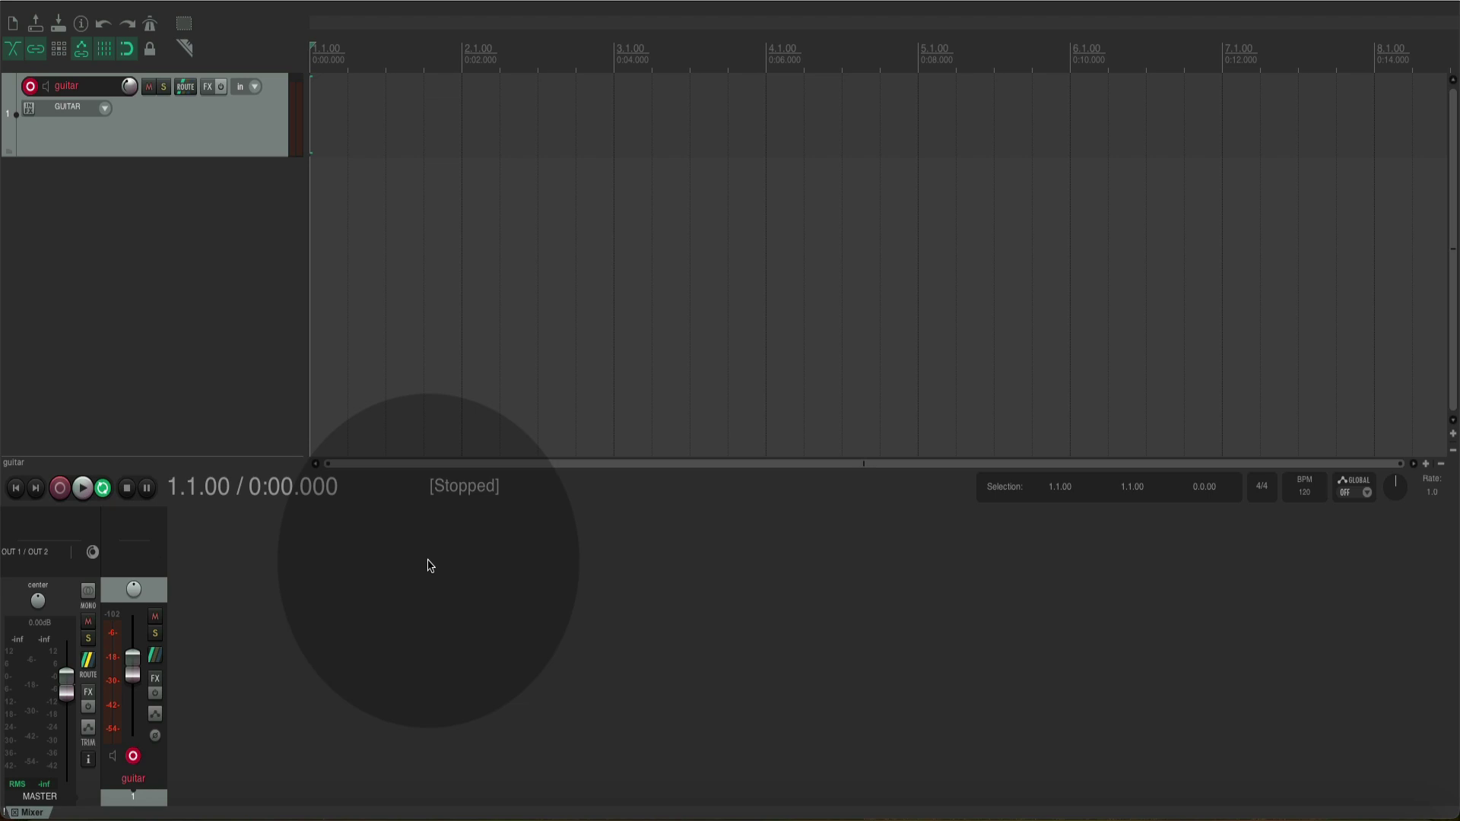
Step: Show the REAPER resource path in Finder and look through the folder's contents
{"action": "left_click", "coordinate": [357, 2]}
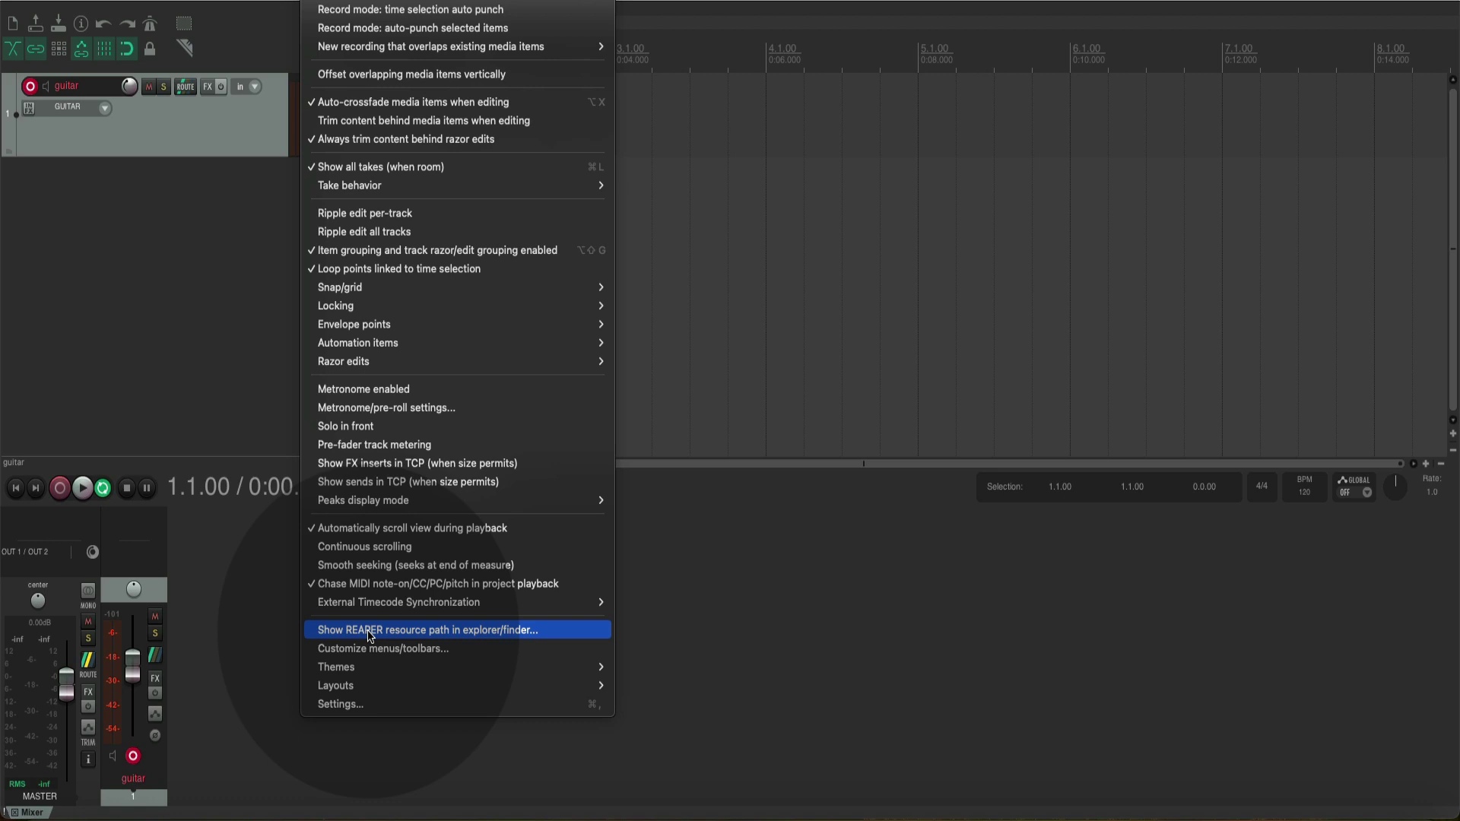
{"action": "left_click", "coordinate": [370, 635]}
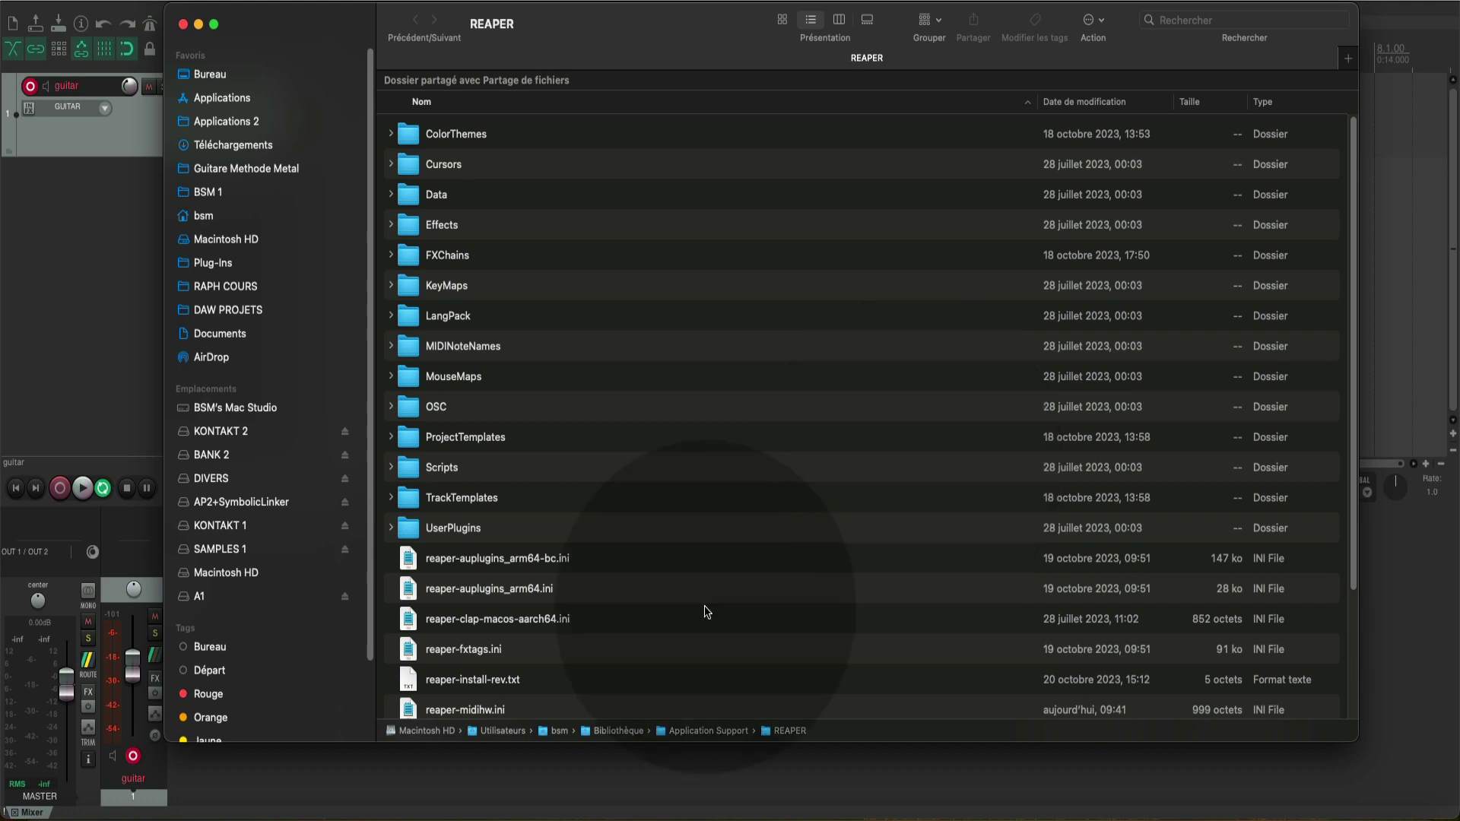
{"action": "scroll", "coordinate": [707, 612], "scroll_direction": "down", "scroll_amount": 5}
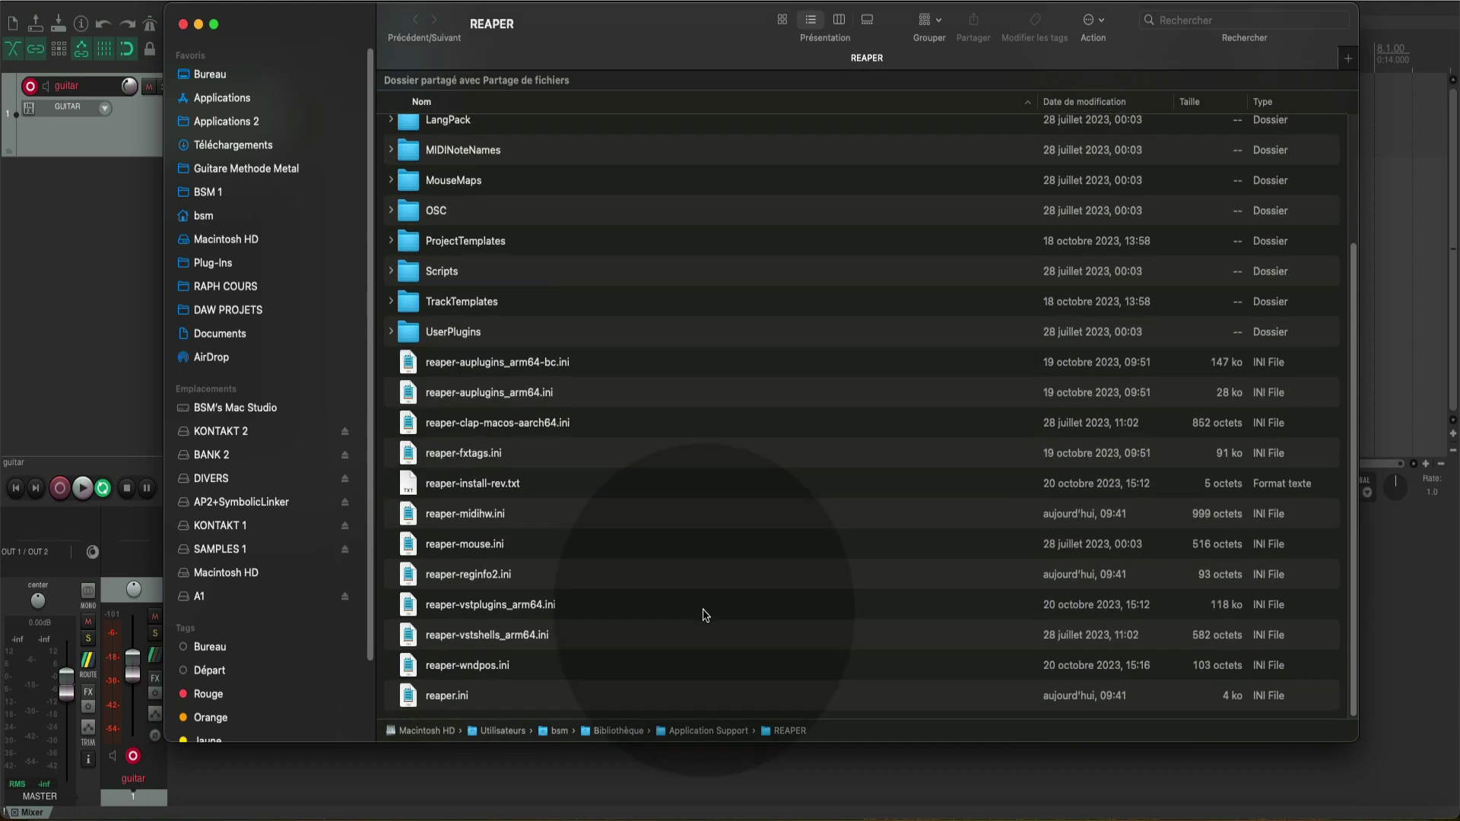
{"action": "scroll", "coordinate": [706, 615], "scroll_direction": "up", "scroll_amount": 5}
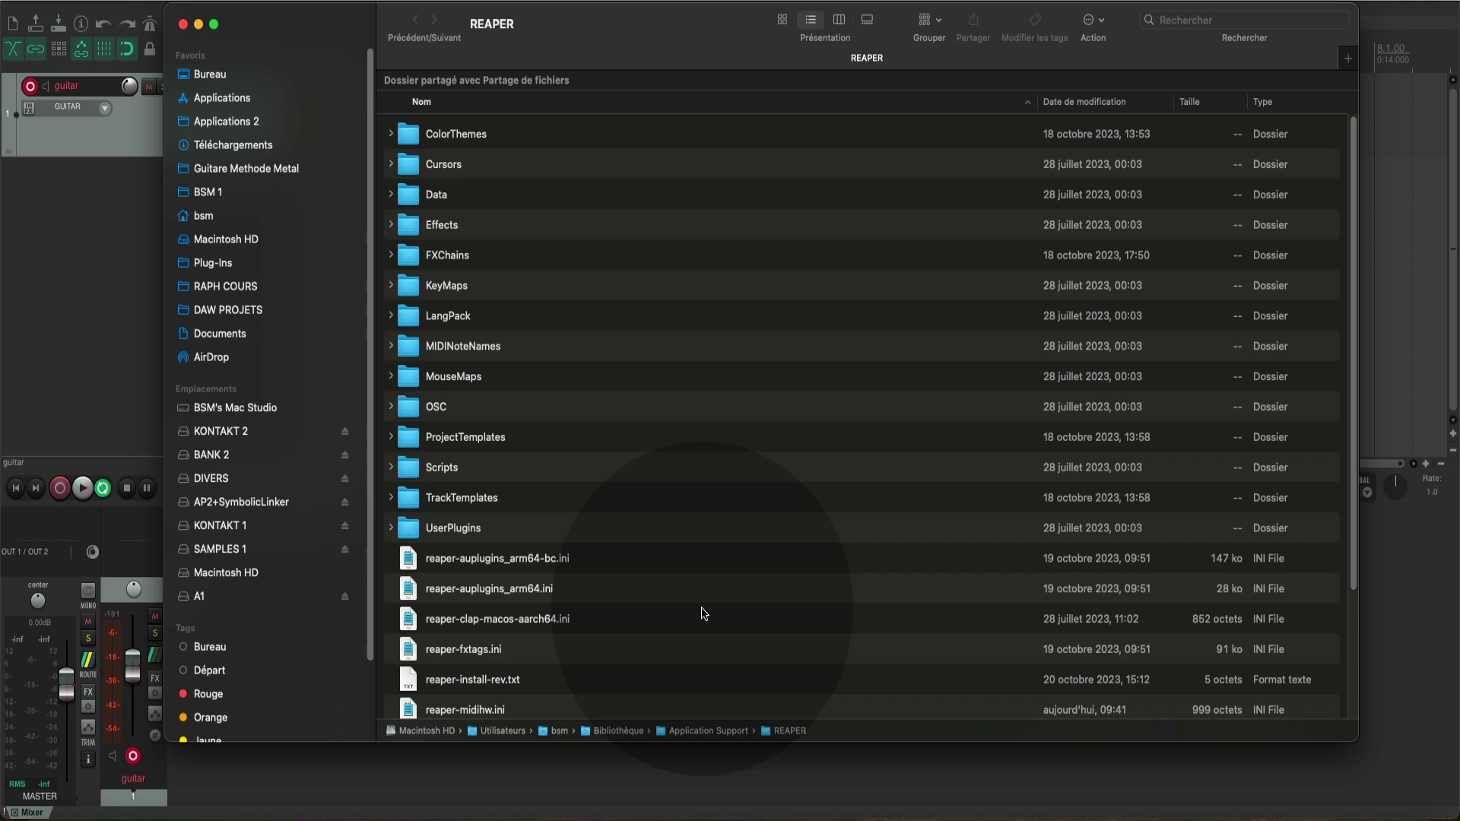
Step: Point out the FXChains, Data and Effects folders in the REAPER resource folder
{"action": "left_click", "coordinate": [104, 149]}
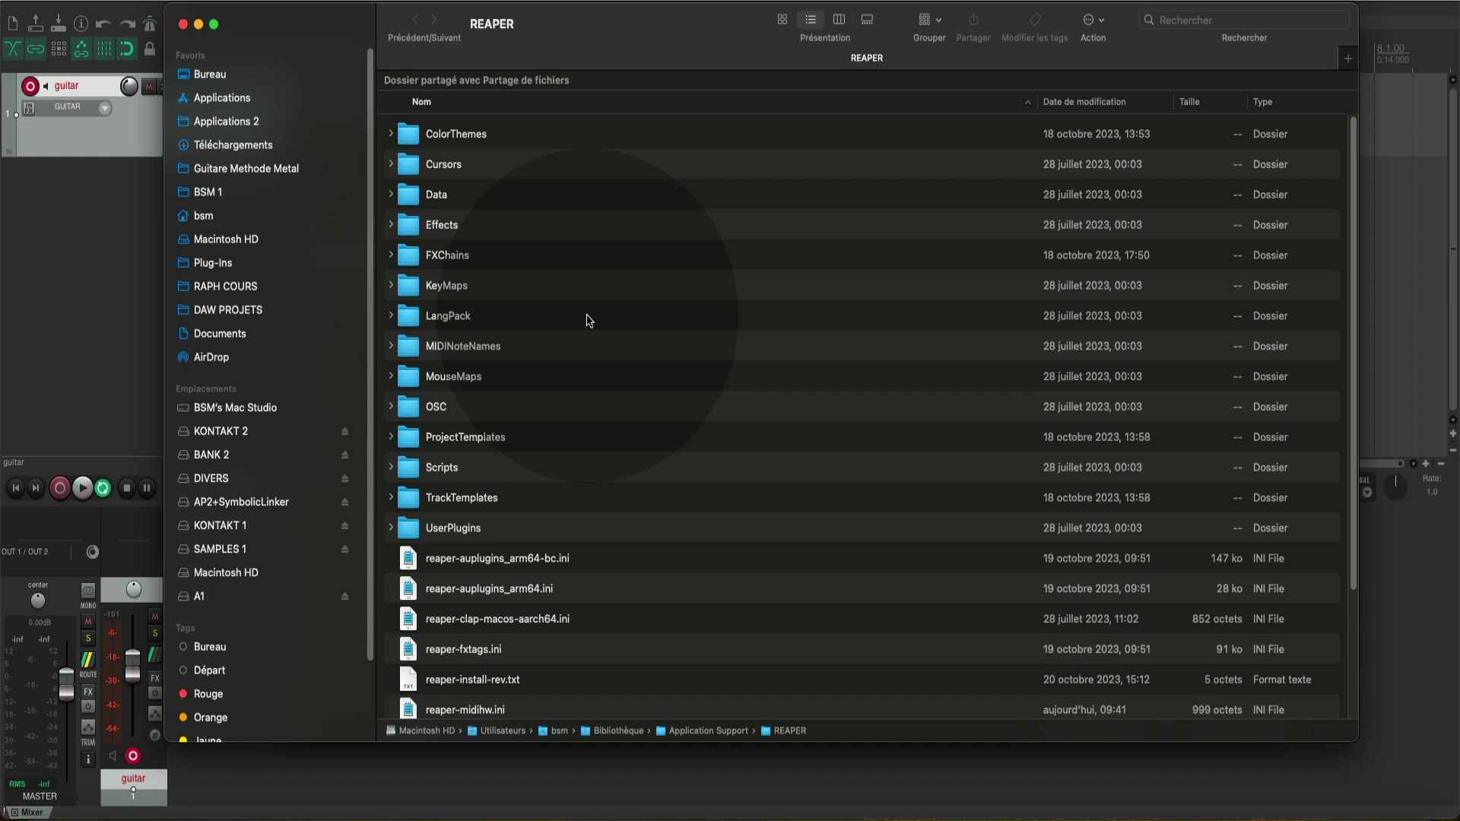
{"action": "left_click", "coordinate": [469, 257]}
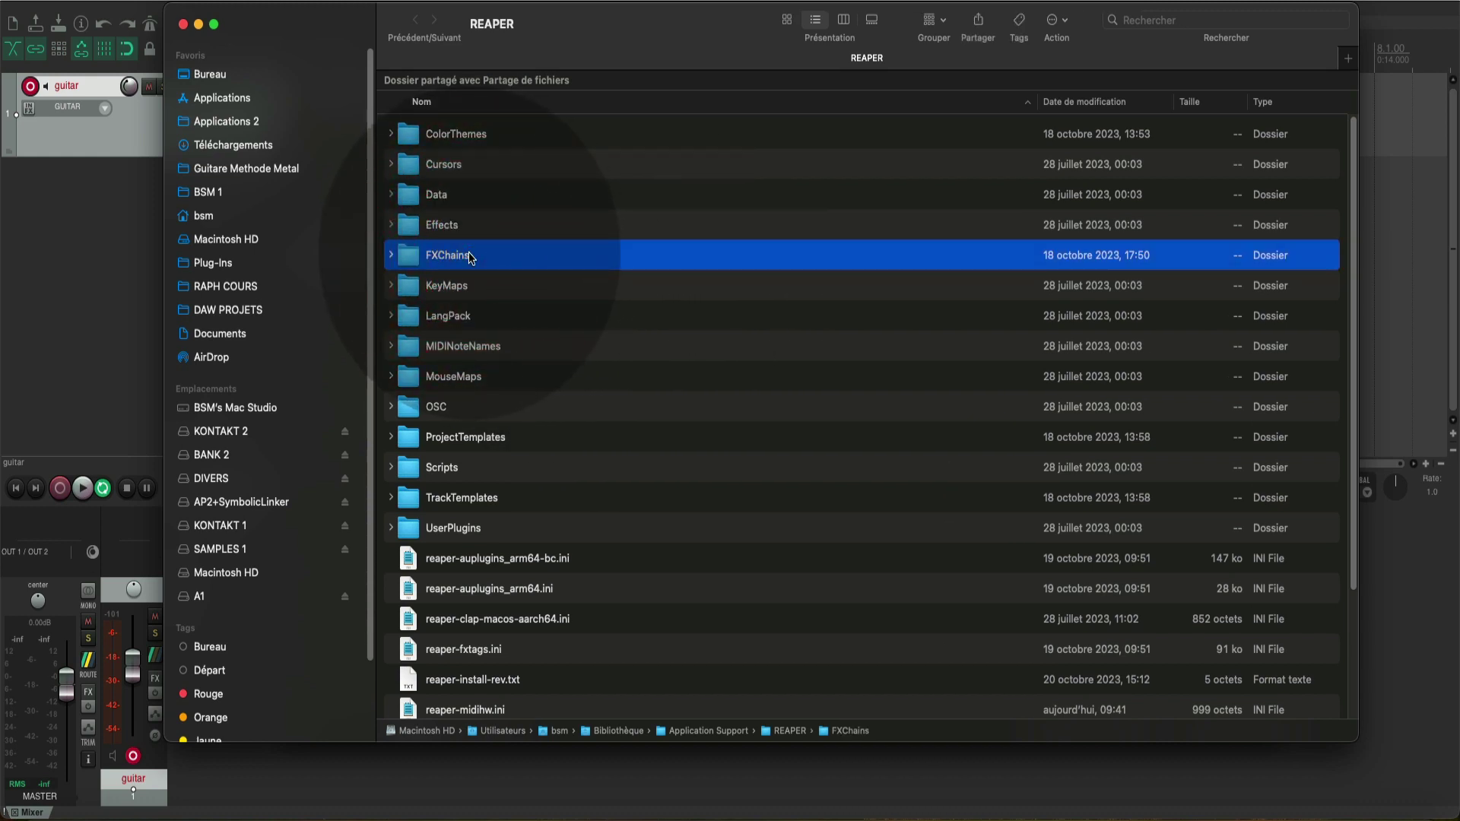
{"action": "left_click", "coordinate": [466, 196]}
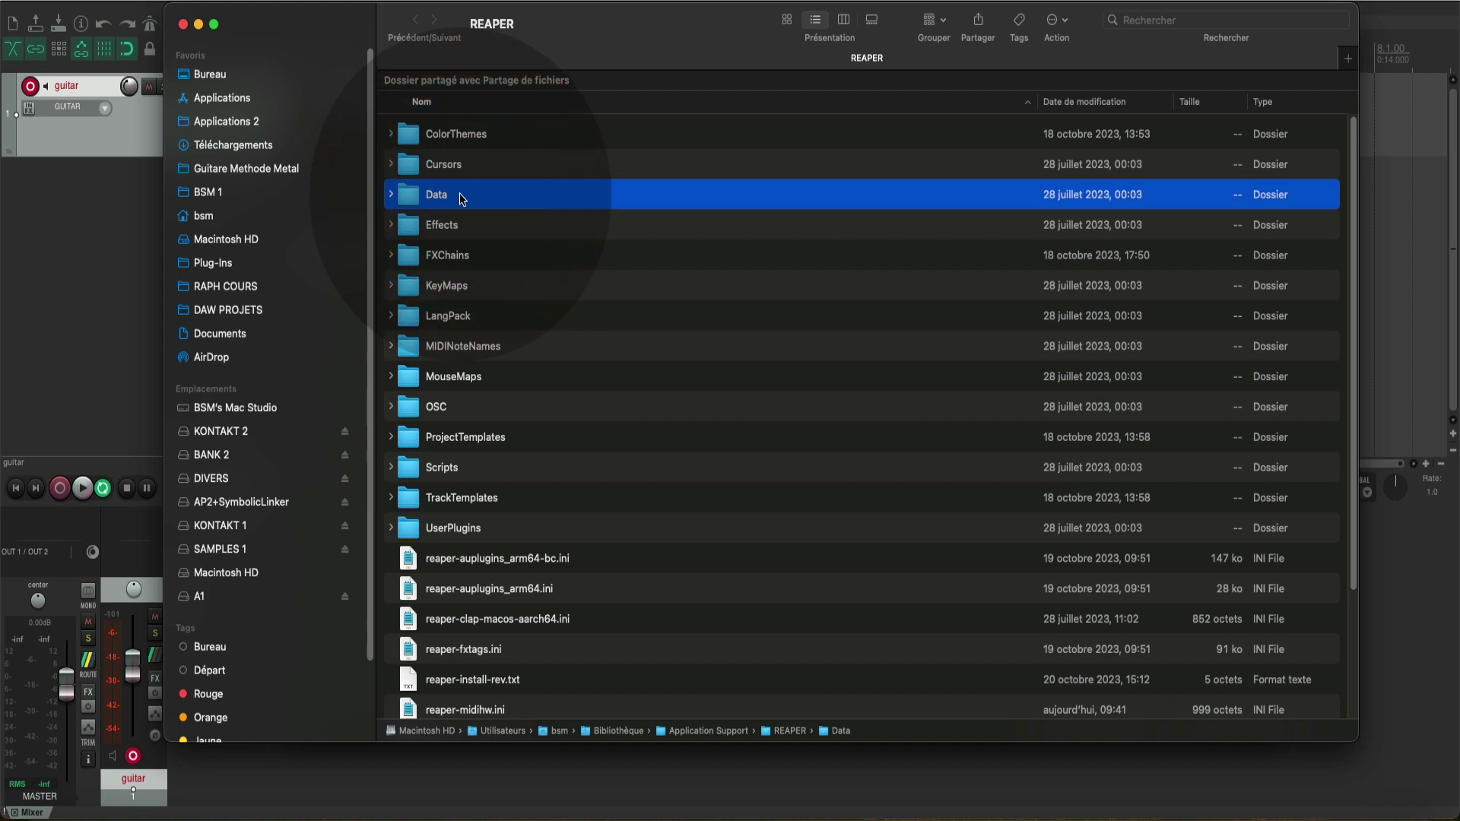
{"action": "left_click", "coordinate": [392, 196]}
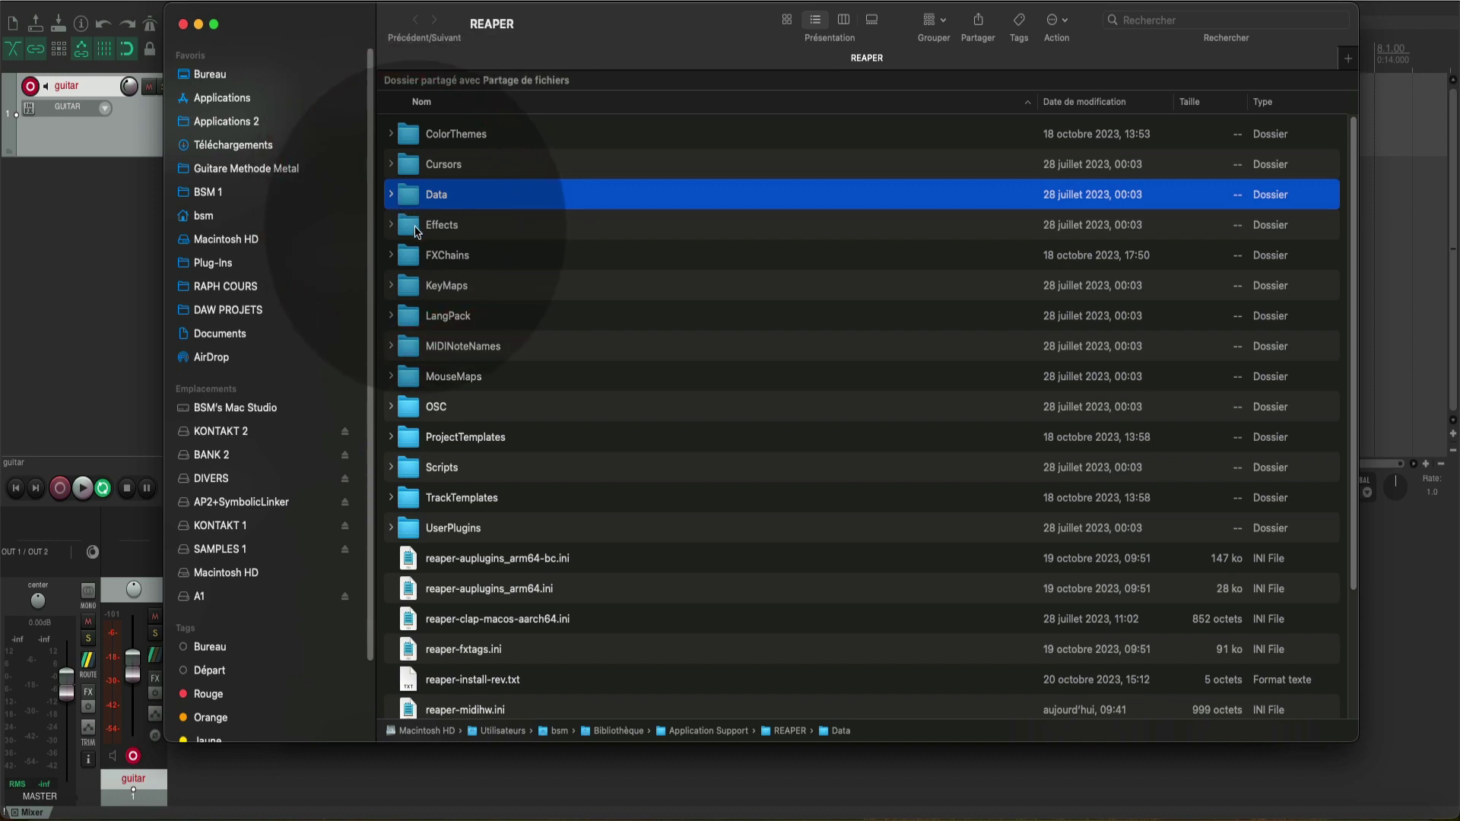
{"action": "left_click", "coordinate": [416, 228]}
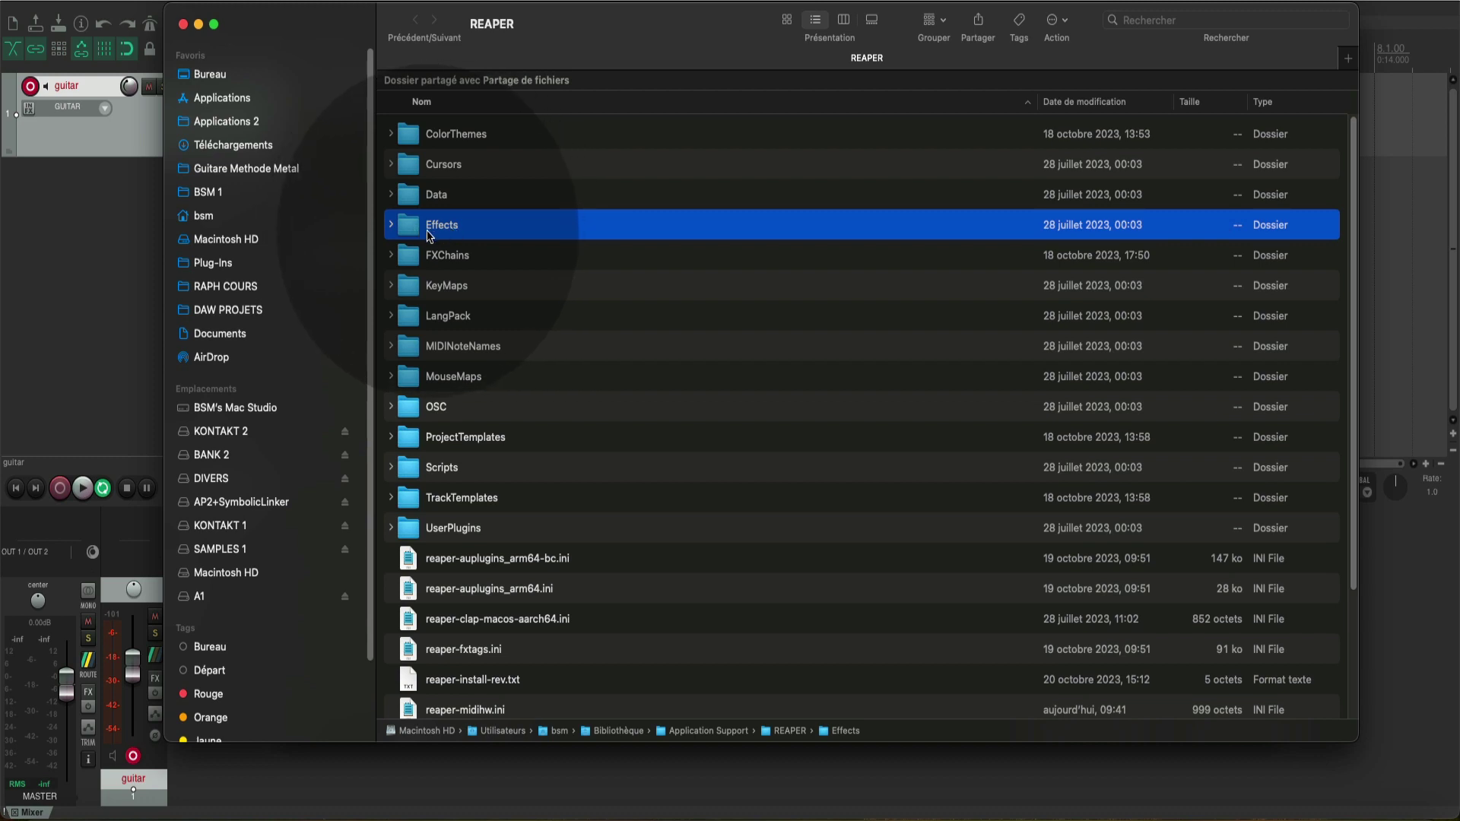
Step: Point out the AU, CLAP and VST plug-in .ini files and reaper.ini in the resource folder
{"action": "scroll", "coordinate": [428, 236], "scroll_direction": "down", "scroll_amount": 5}
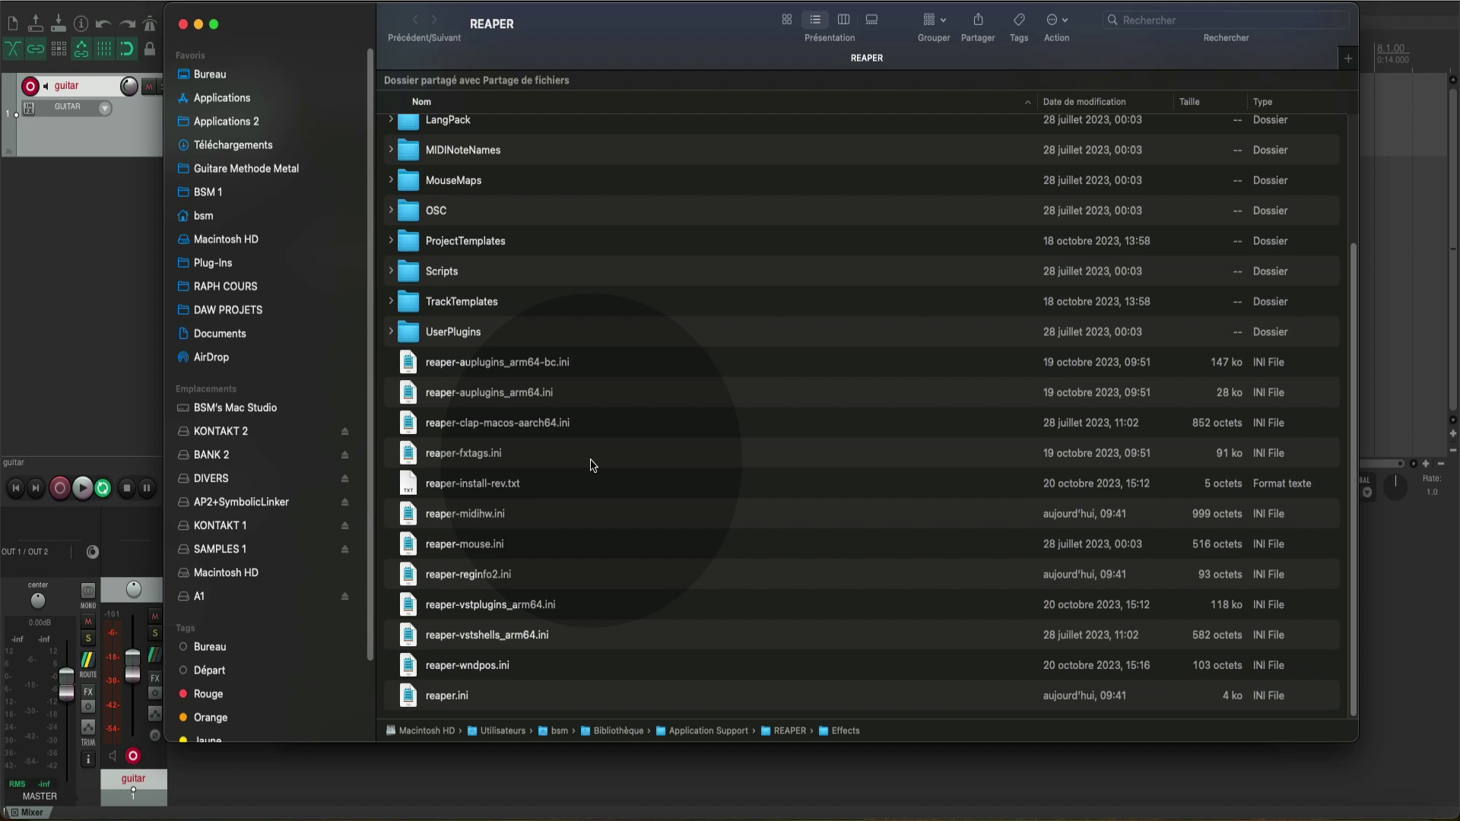
{"action": "left_click", "coordinate": [461, 365]}
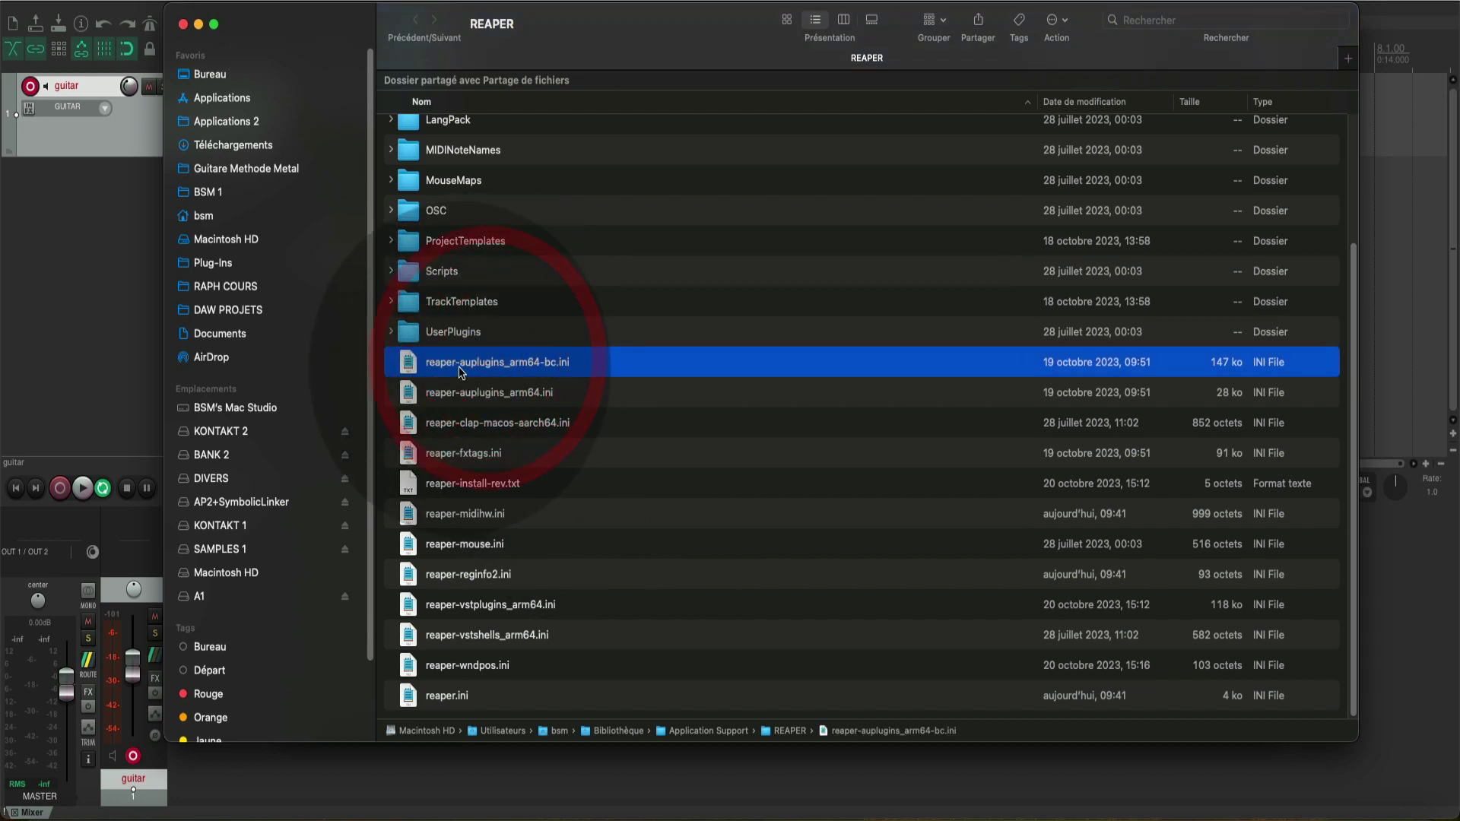
{"action": "left_click", "coordinate": [510, 388]}
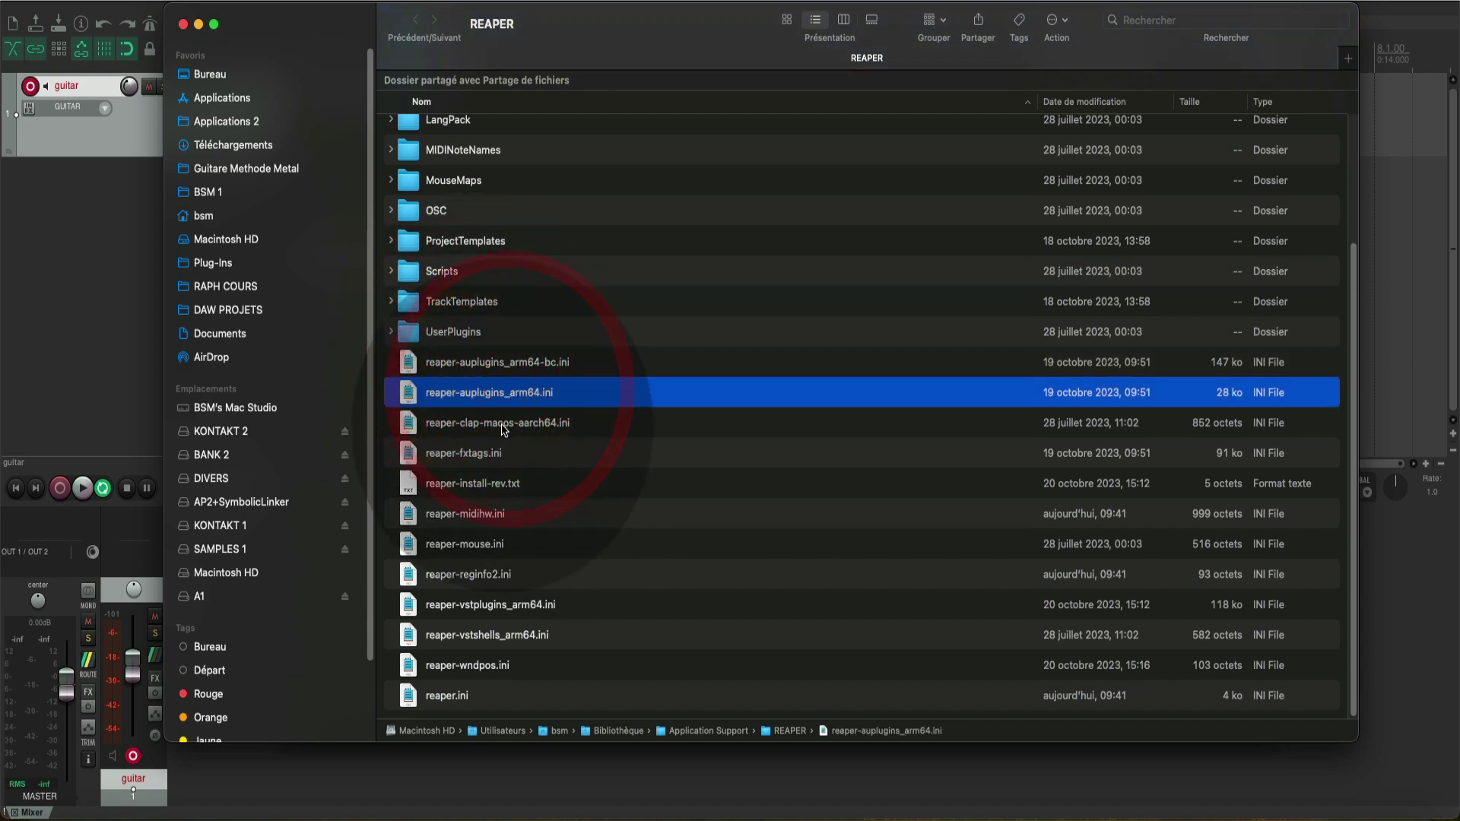
{"action": "left_click", "coordinate": [517, 422]}
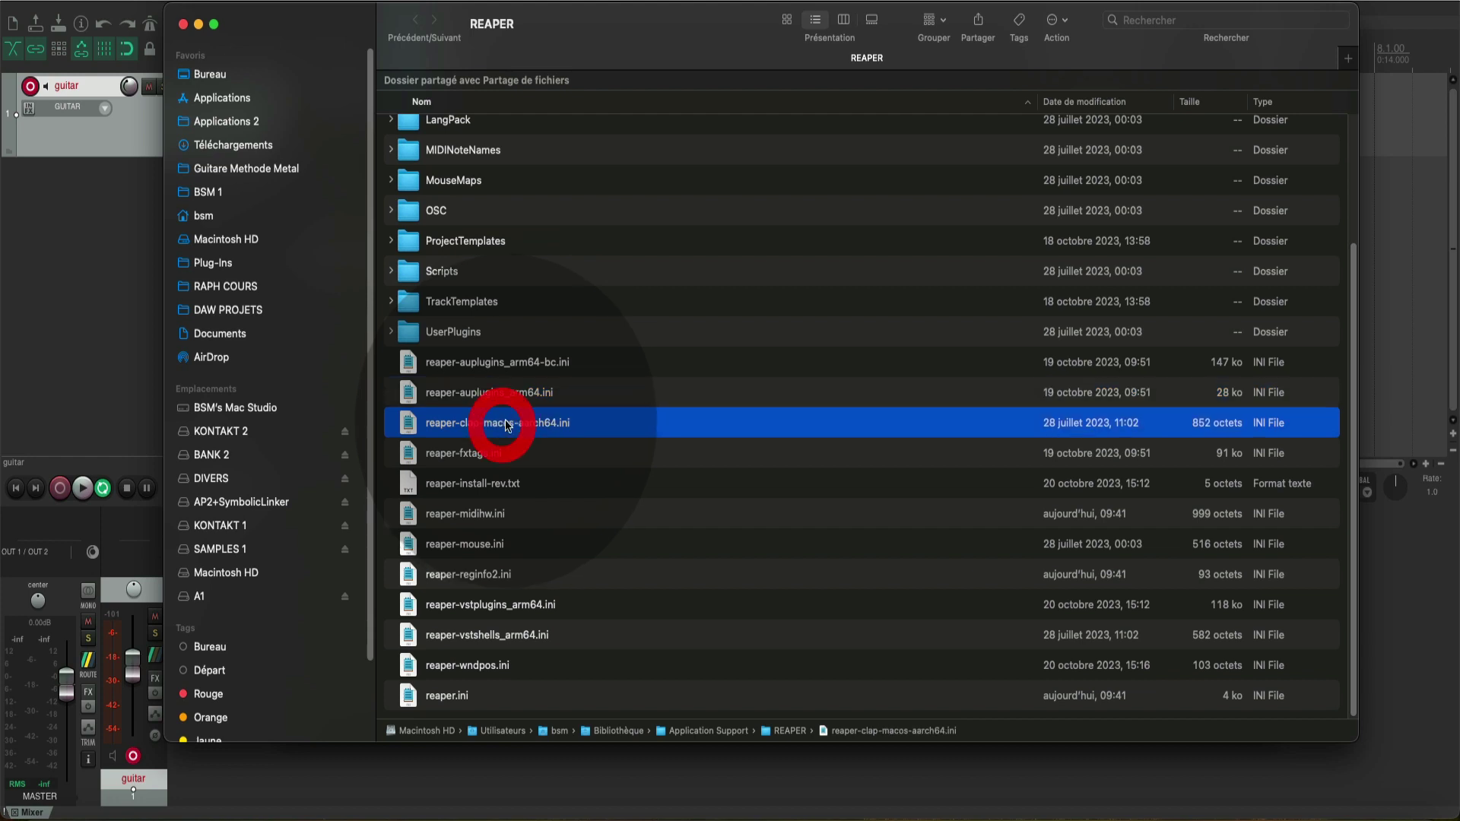
{"action": "left_click", "coordinate": [547, 606]}
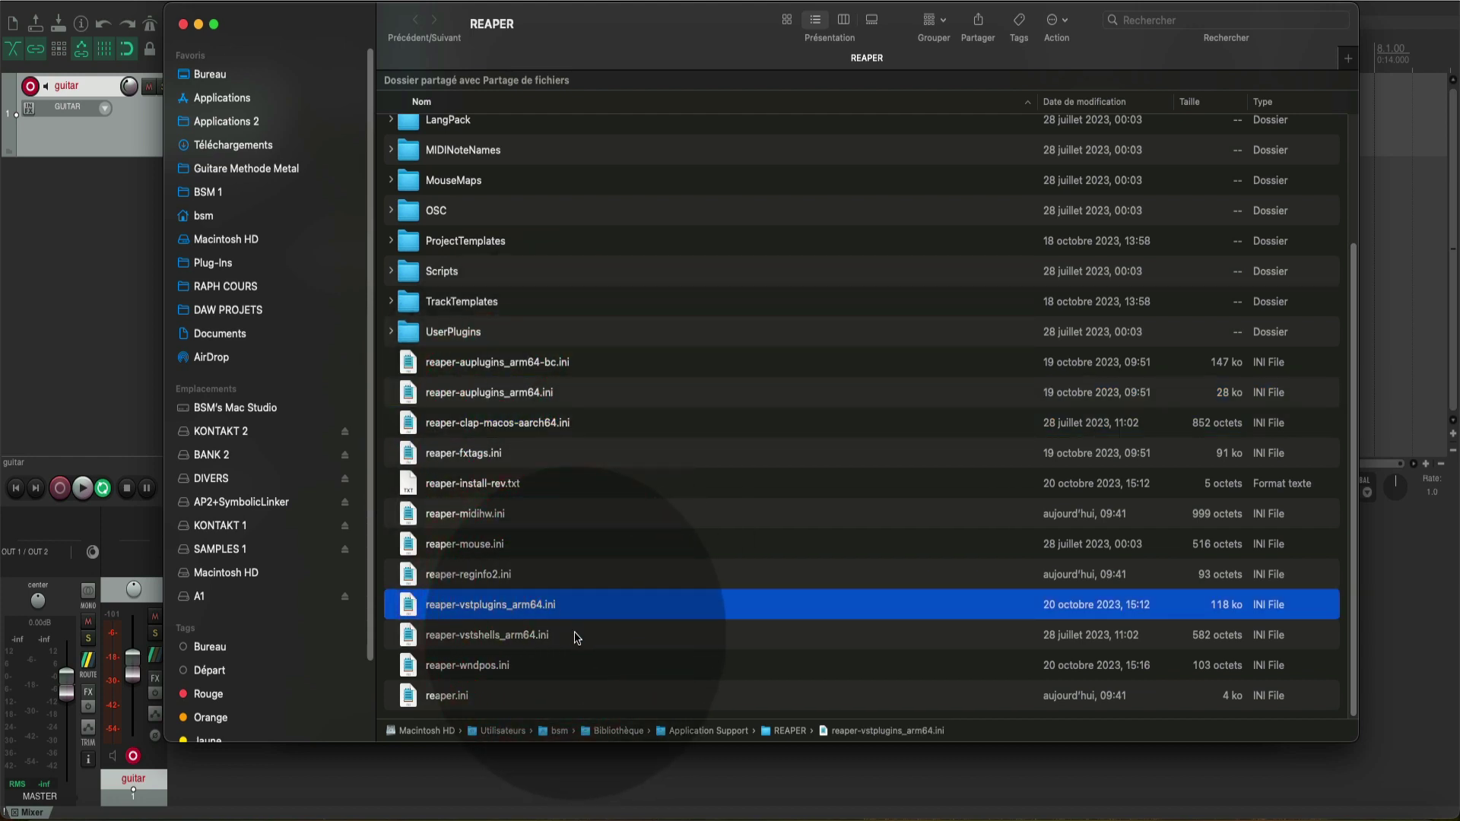
{"action": "left_click", "coordinate": [484, 695]}
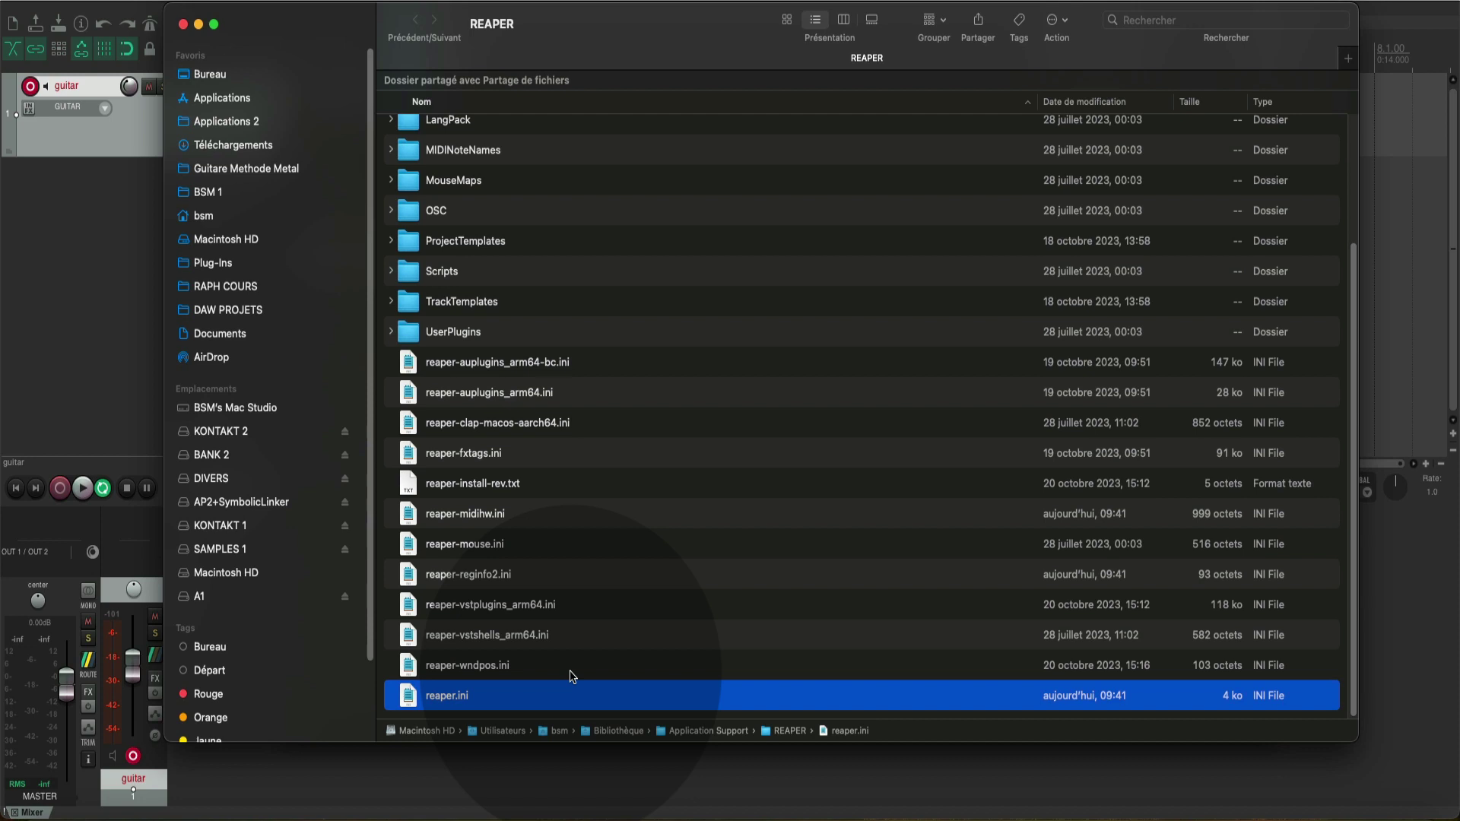
{"action": "left_click", "coordinate": [544, 578]}
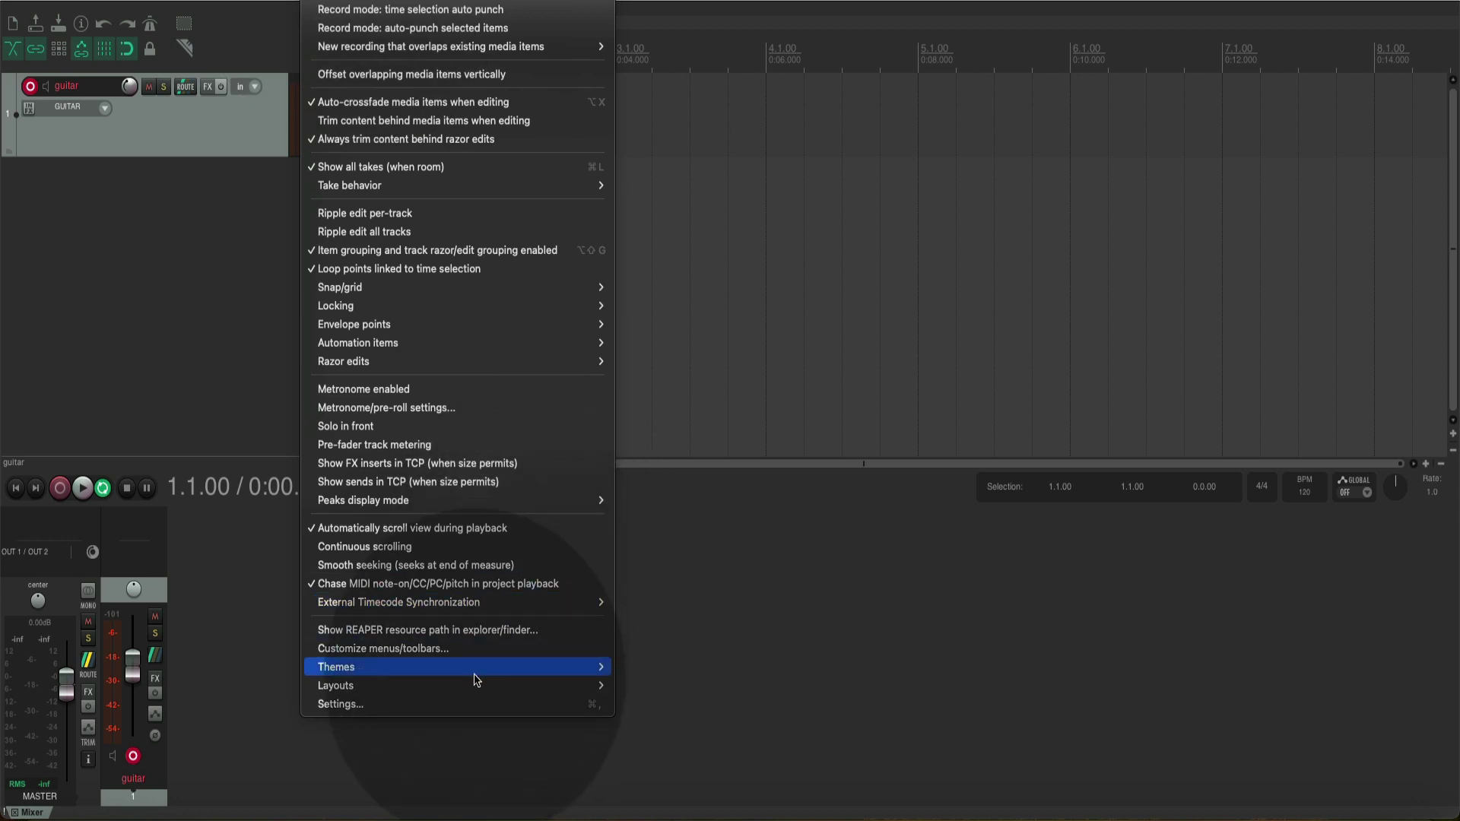
Step: Set the default render path in REAPER's path preferences to the Desktop folder
{"action": "left_click", "coordinate": [458, 704]}
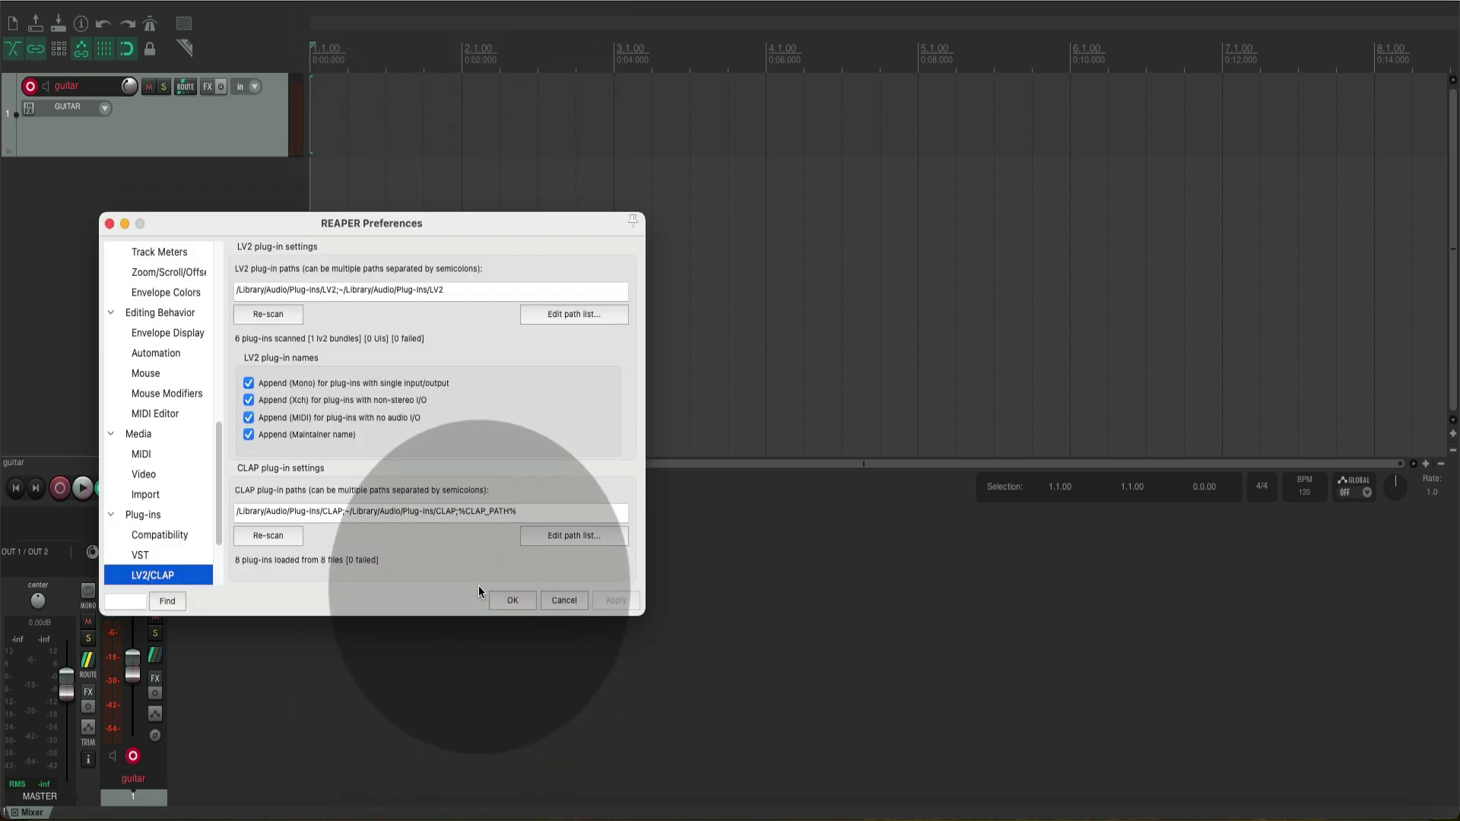
{"action": "left_click", "coordinate": [163, 257]}
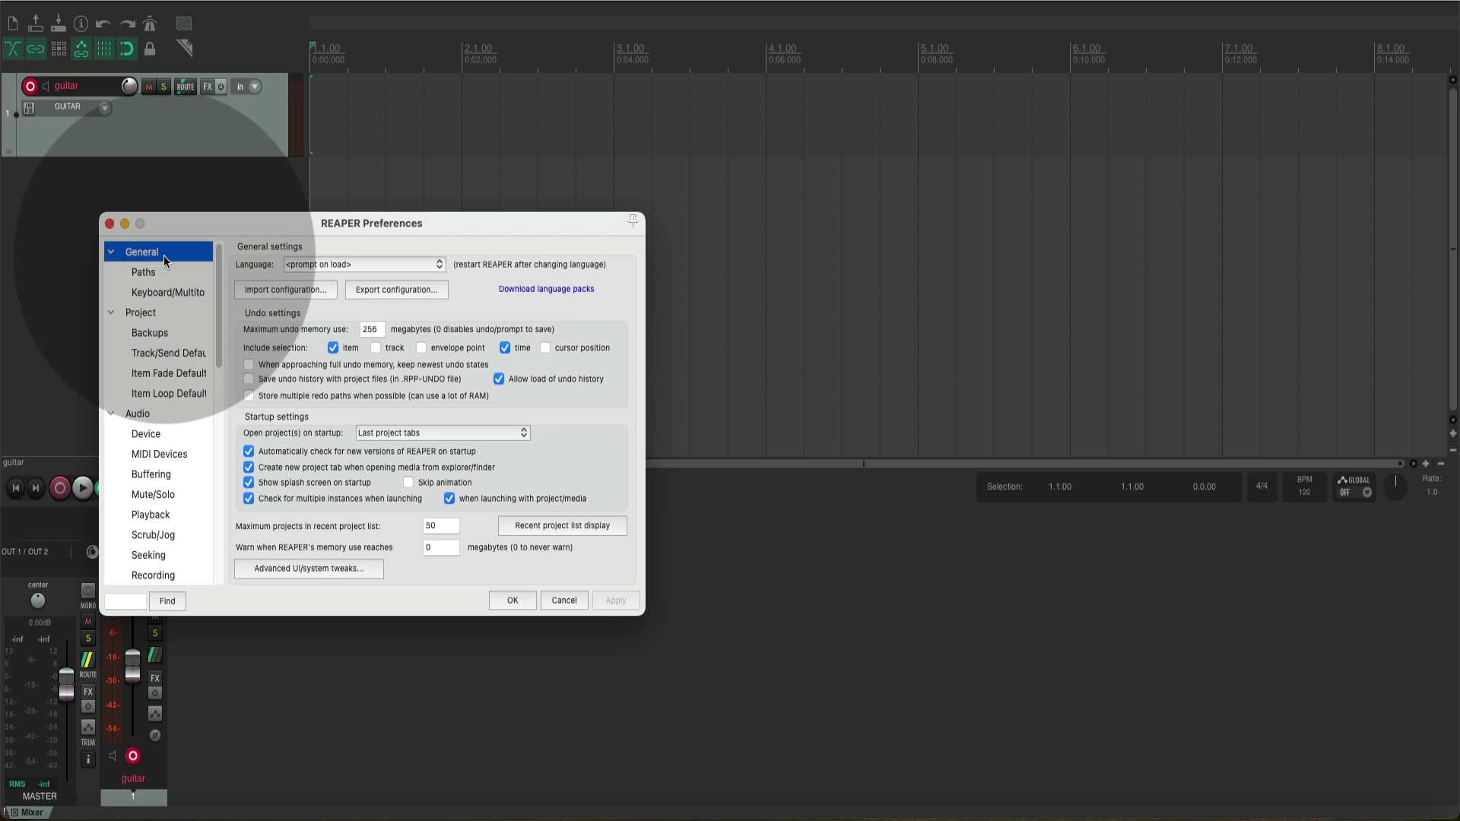
{"action": "left_click", "coordinate": [162, 272]}
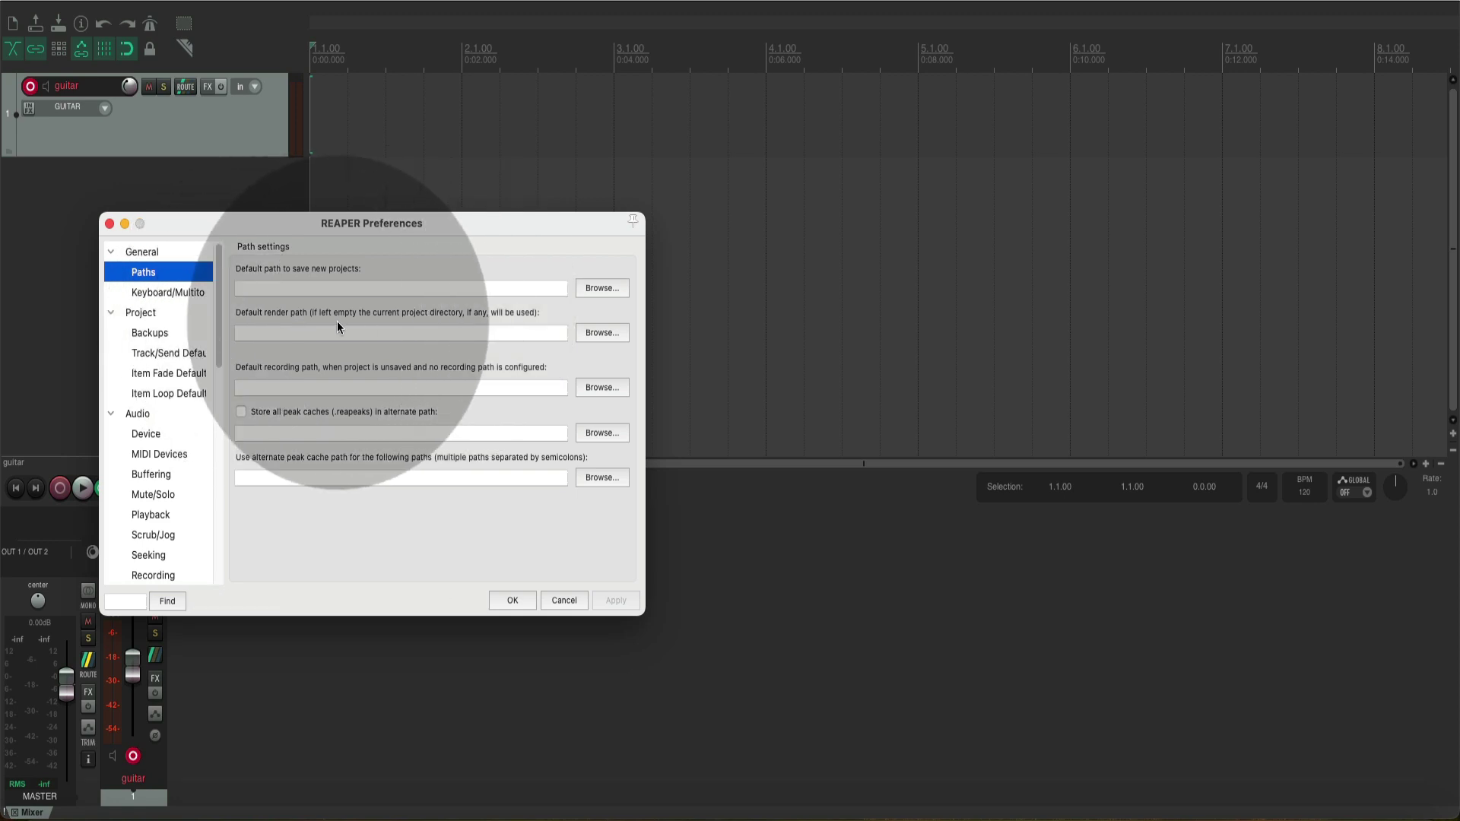
{"action": "left_click", "coordinate": [593, 335]}
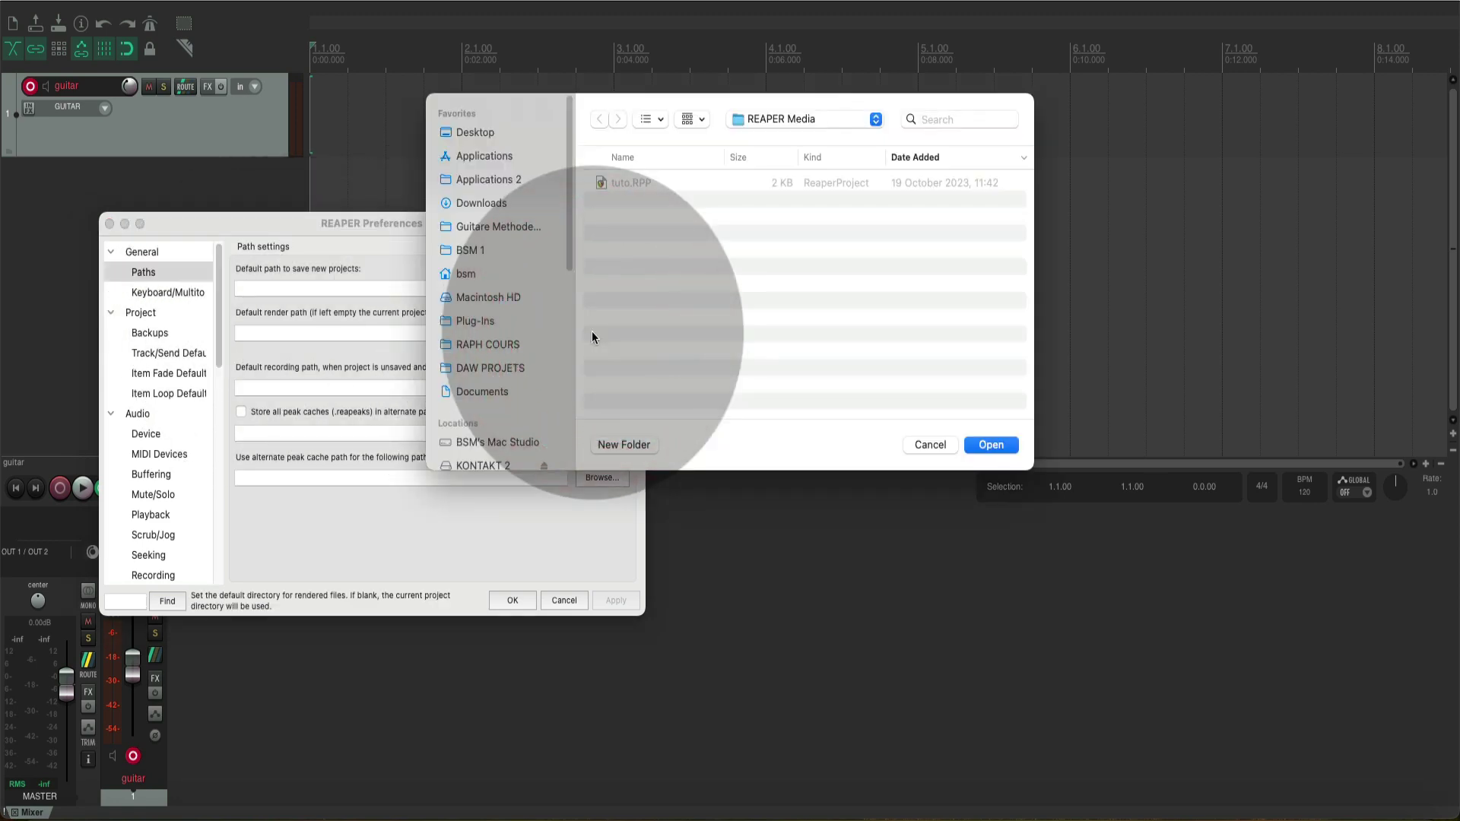
{"action": "left_click", "coordinate": [496, 135]}
{"action": "left_click", "coordinate": [995, 445]}
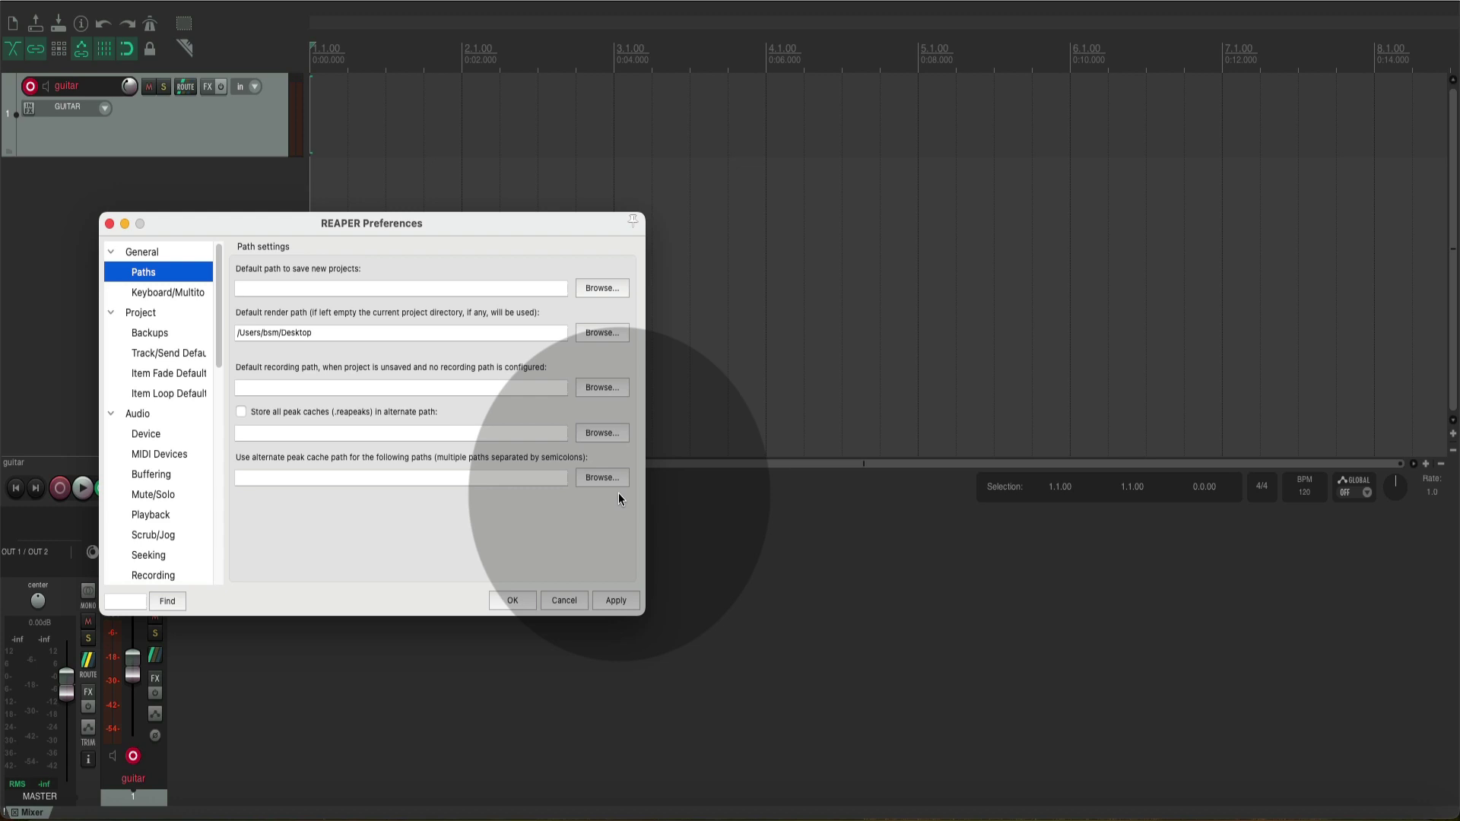
Step: Create a folder named Reaper 7 inside DAW PROJETS and set it as the default path to save new projects
{"action": "left_click", "coordinate": [593, 288]}
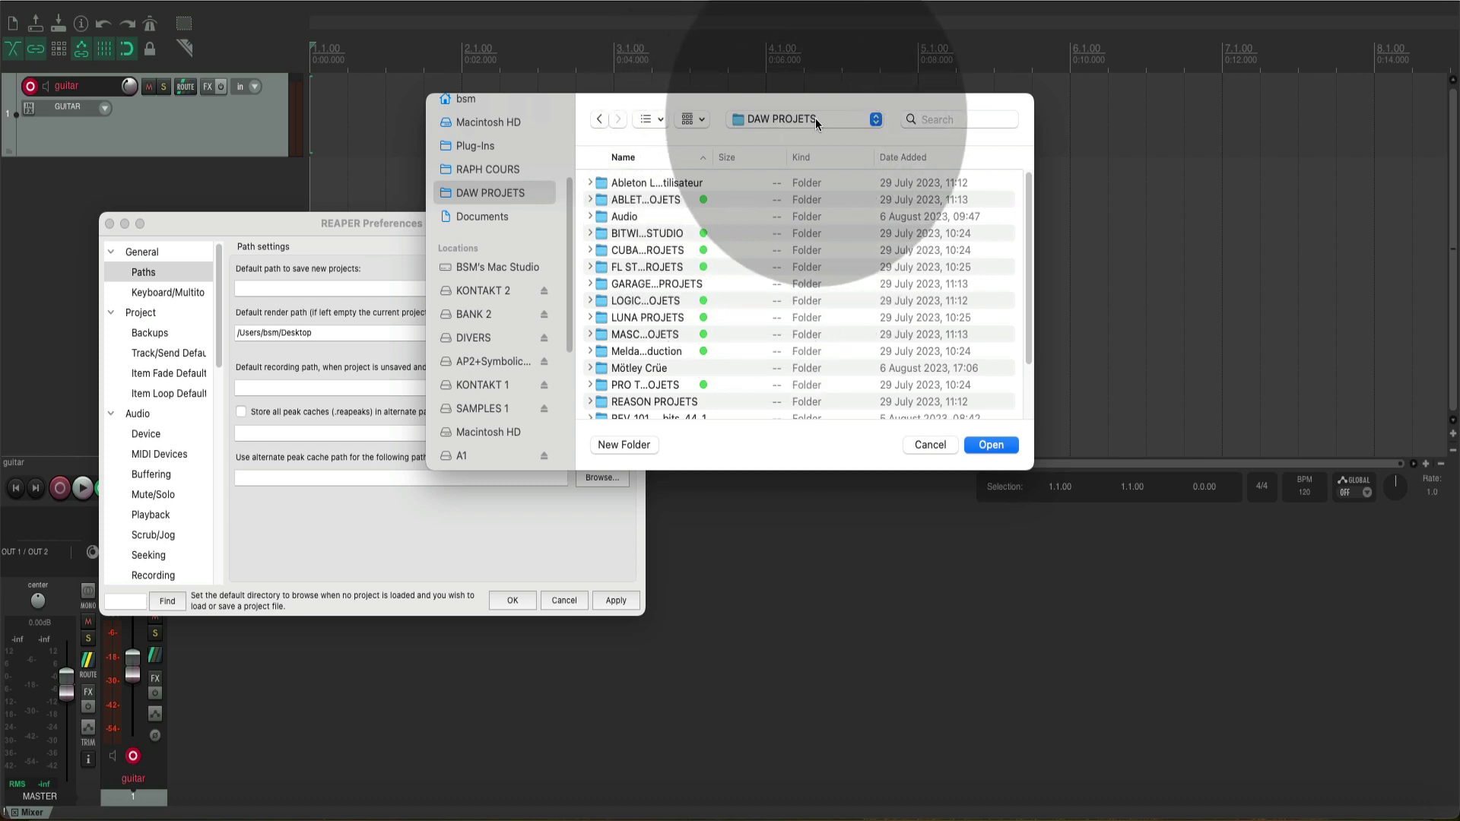
{"action": "left_click", "coordinate": [624, 446]}
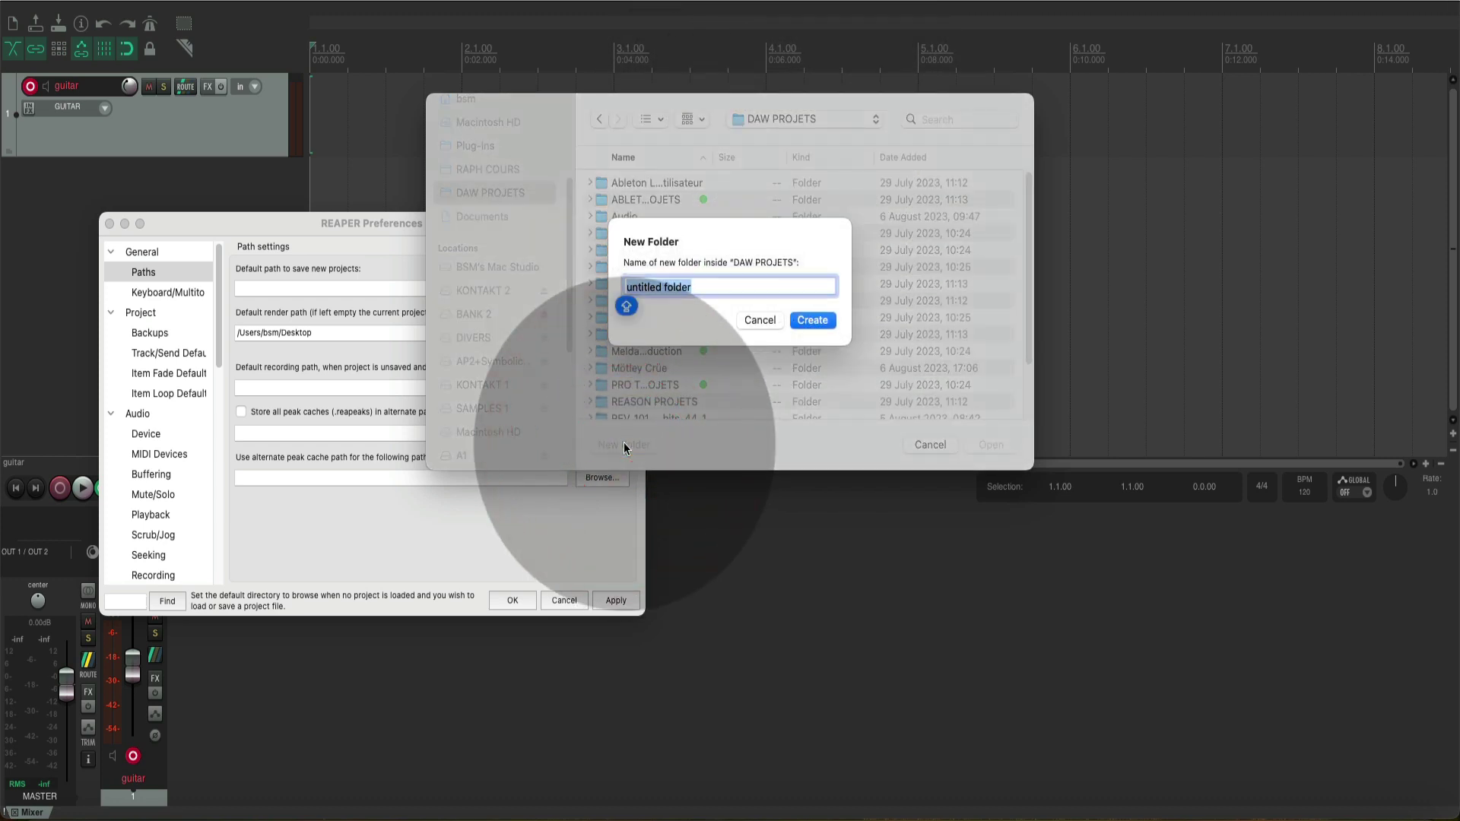
{"action": "type", "text": "Reaper 7"}
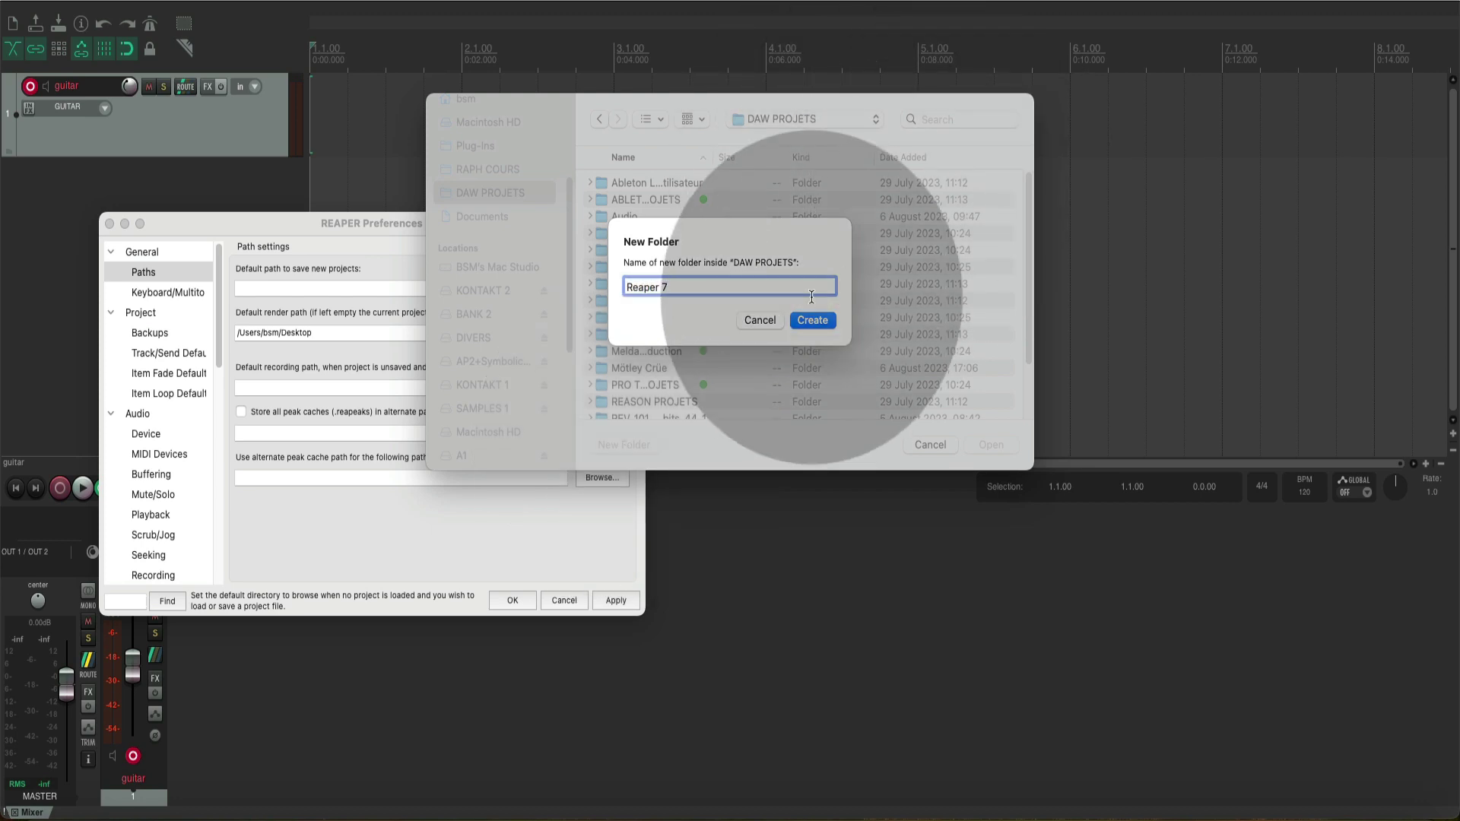
{"action": "key", "text": "Return"}
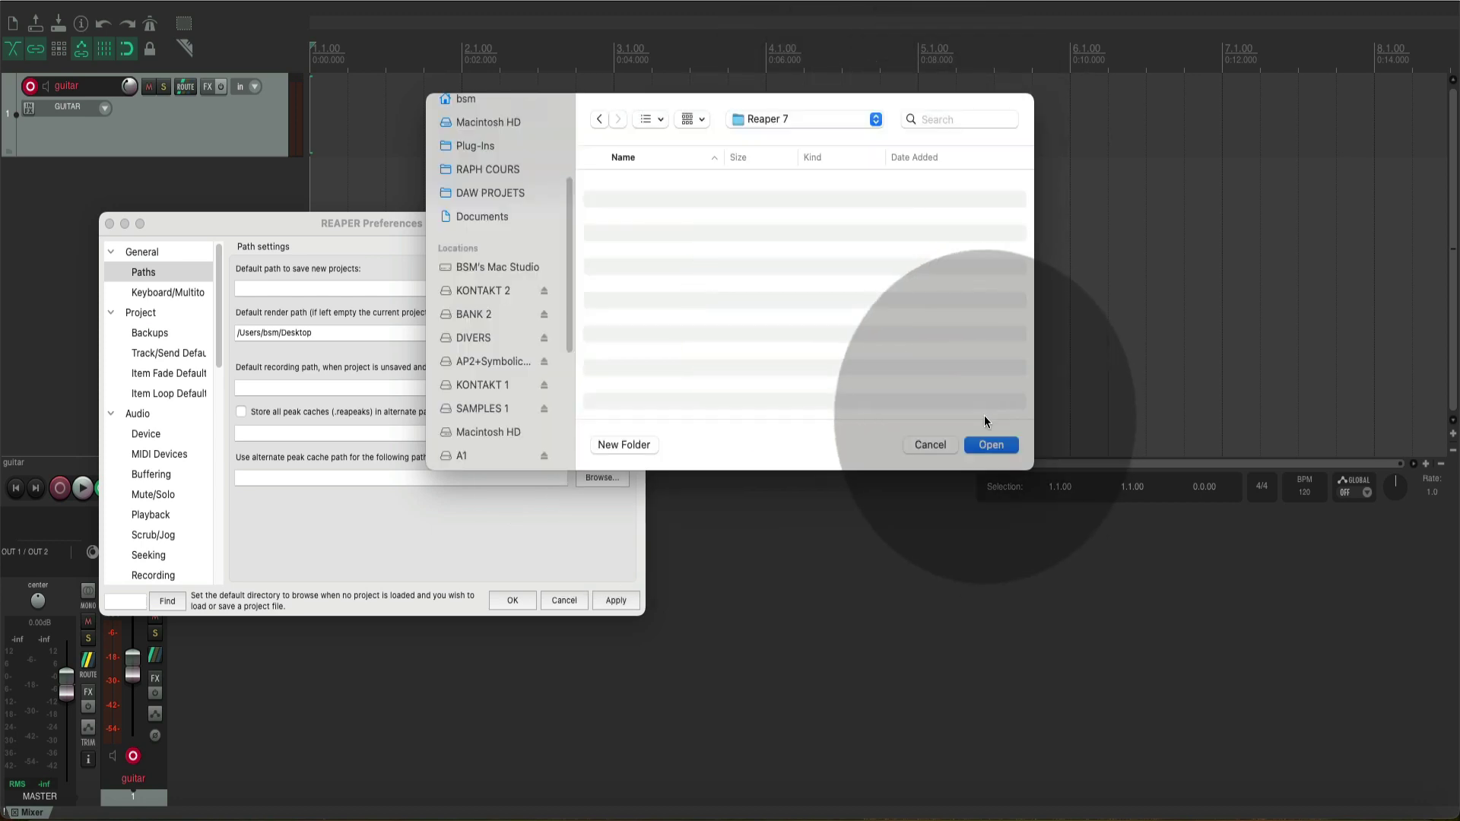
{"action": "left_click", "coordinate": [992, 444]}
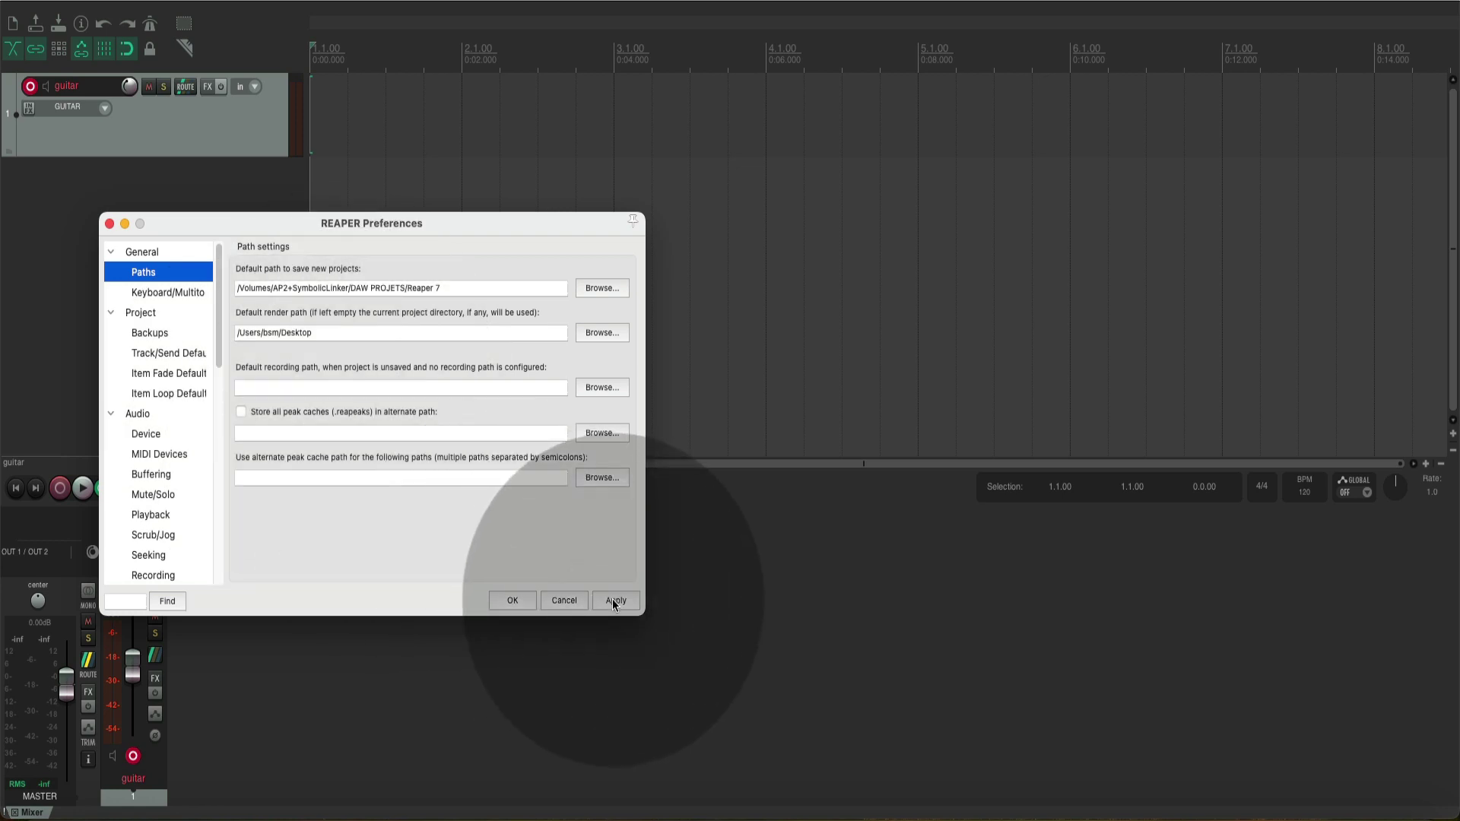
Step: Set the default recording path and the alternate peak cache path to the Reaper 7 folder
{"action": "left_click", "coordinate": [613, 385]}
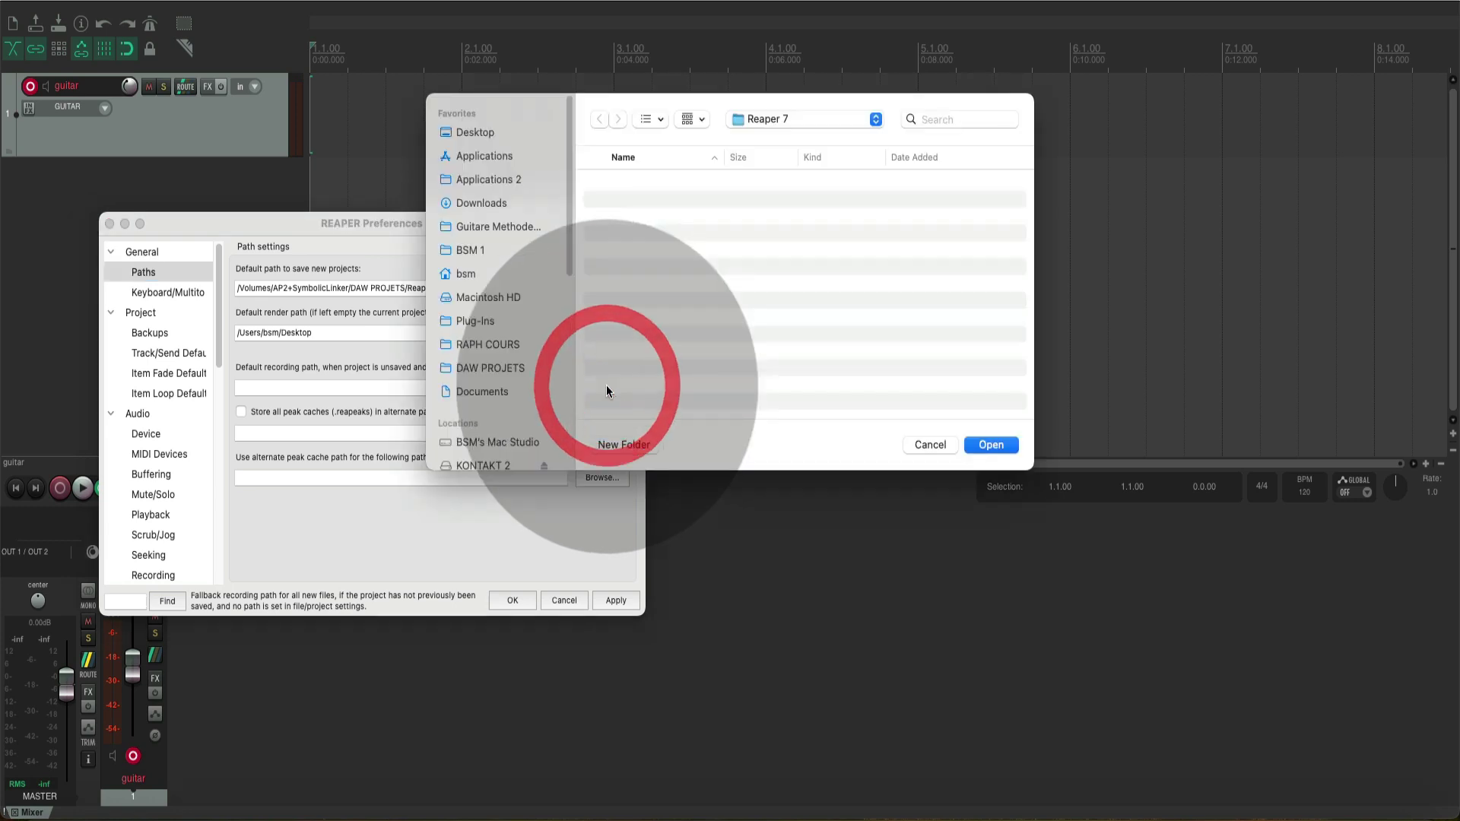
{"action": "left_click", "coordinate": [987, 444]}
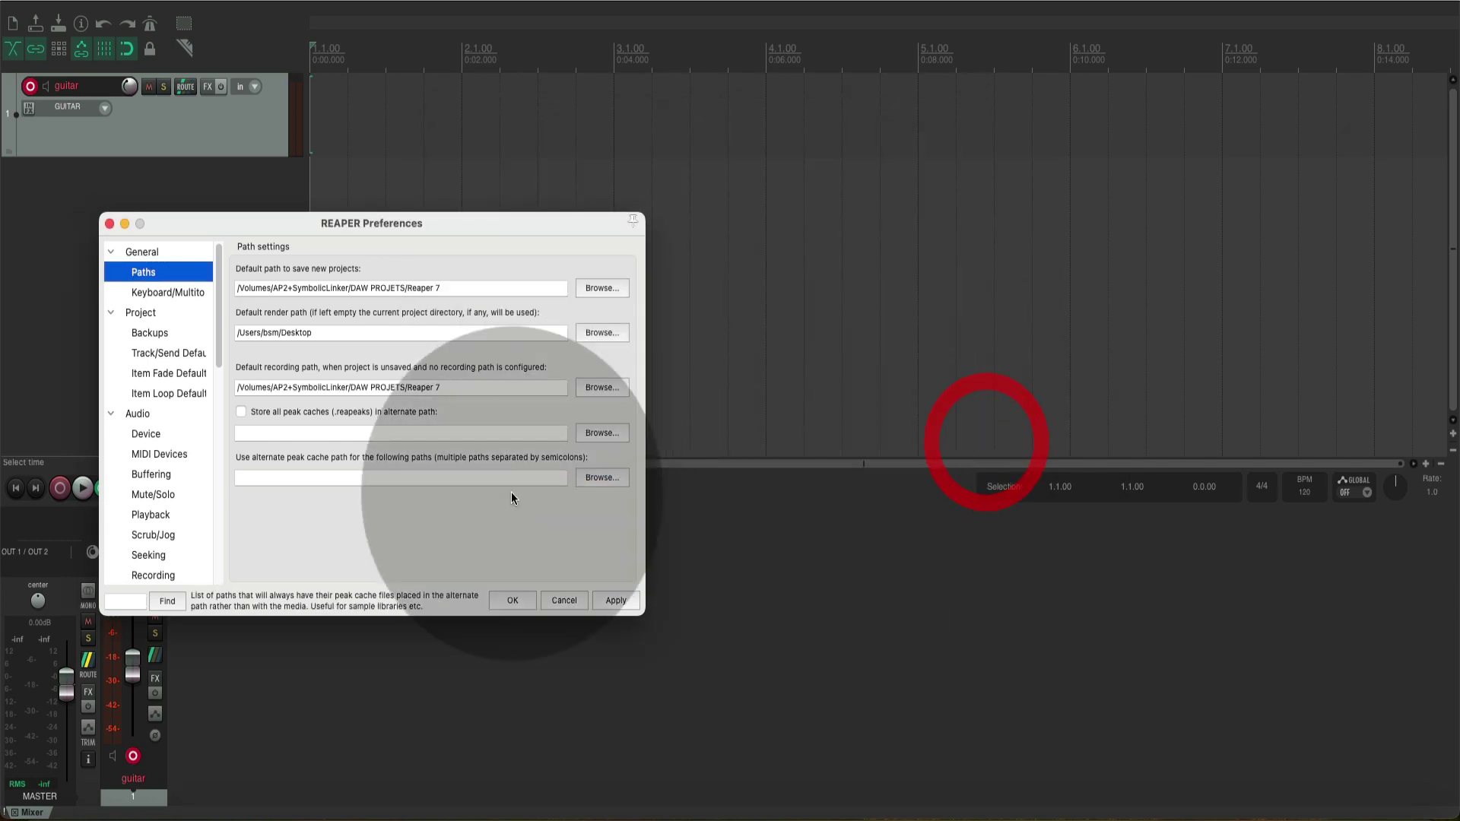
{"action": "left_click", "coordinate": [605, 431]}
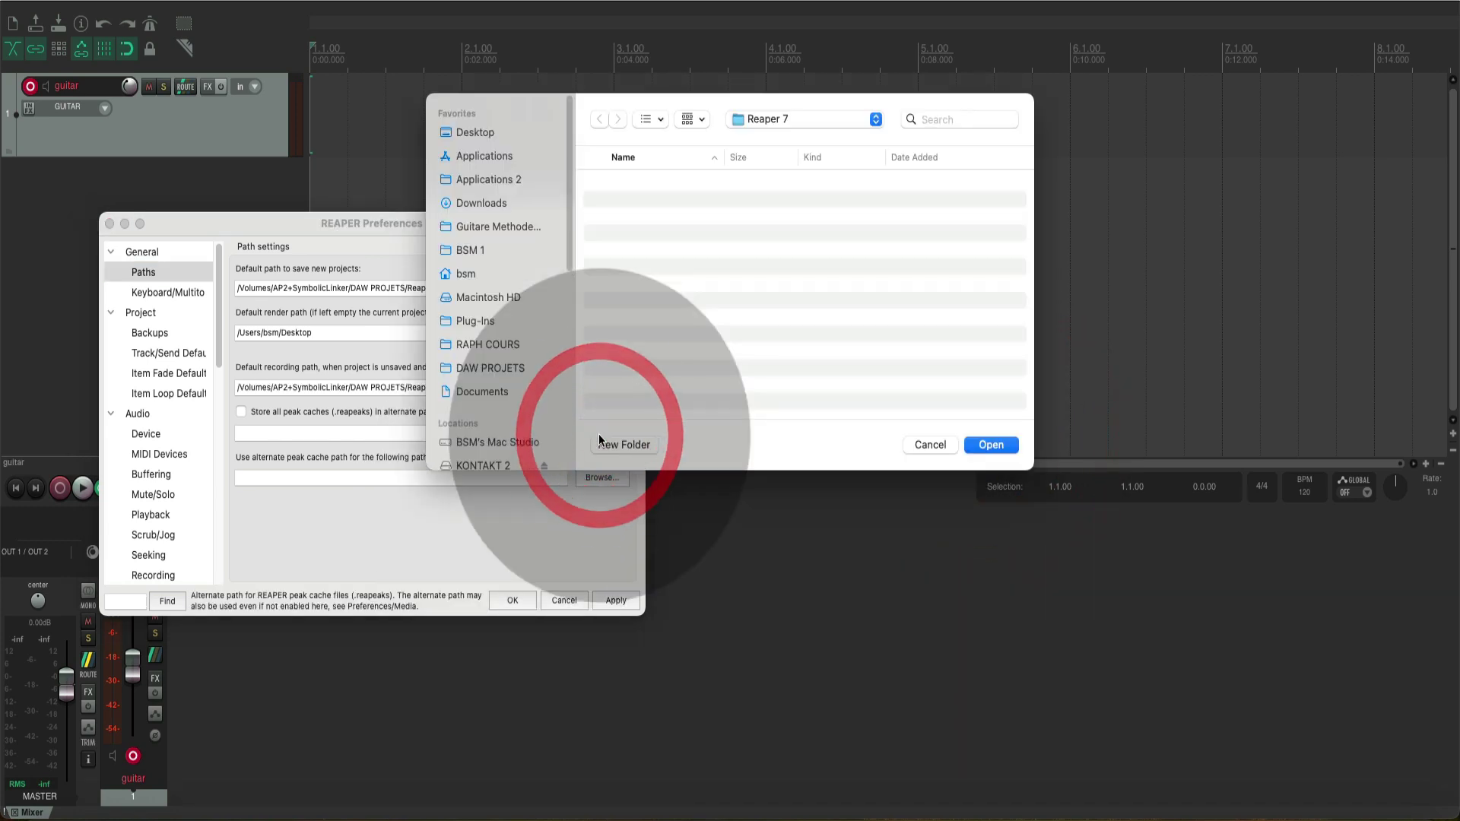
{"action": "left_click", "coordinate": [991, 444]}
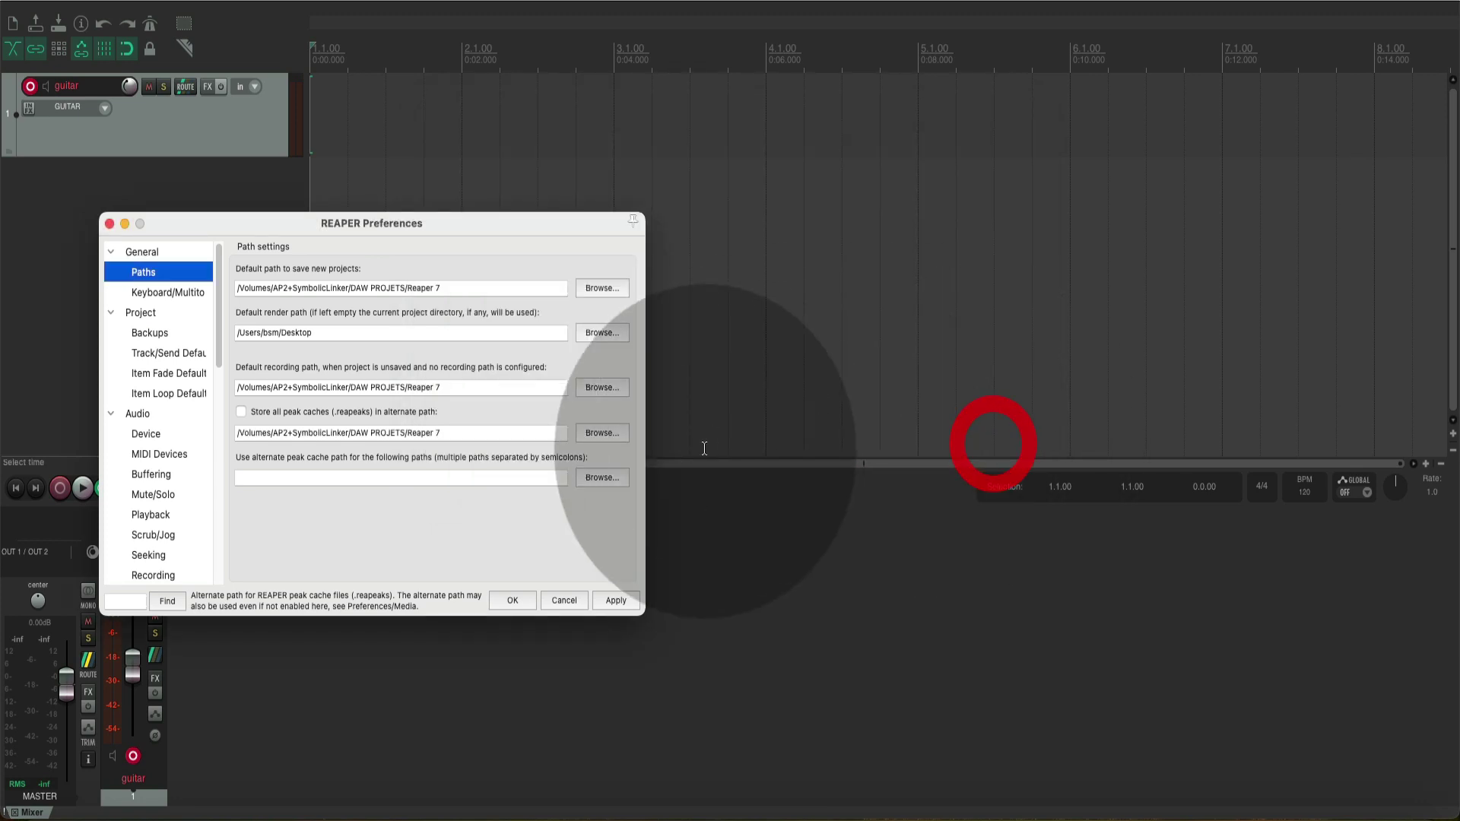
Step: Set the paths that use the alternate peak cache to the Reaper 7 folder, and apply the path preferences
{"action": "left_click", "coordinate": [609, 479]}
{"action": "left_click", "coordinate": [988, 445]}
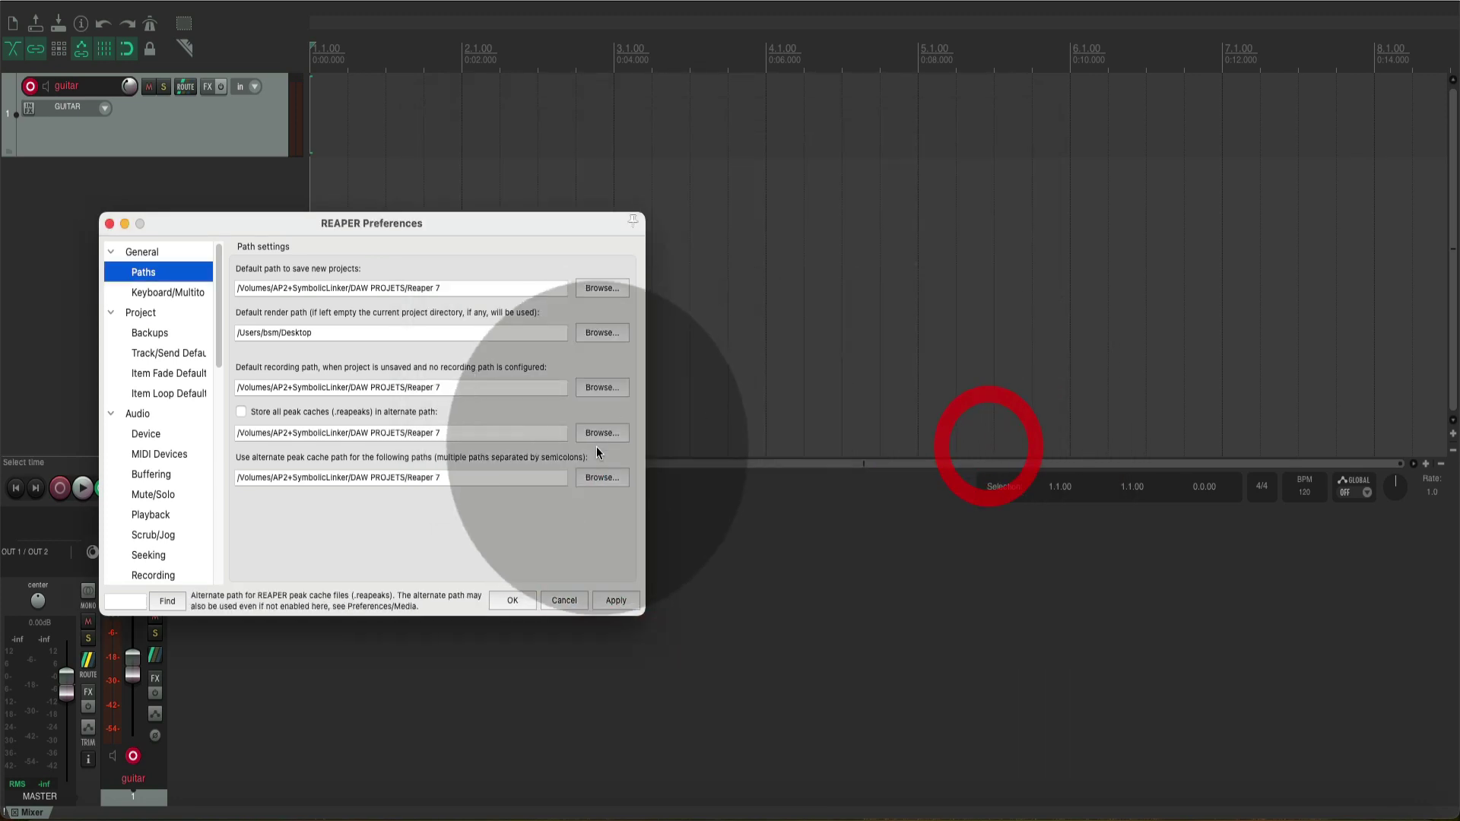
{"action": "left_click", "coordinate": [617, 601]}
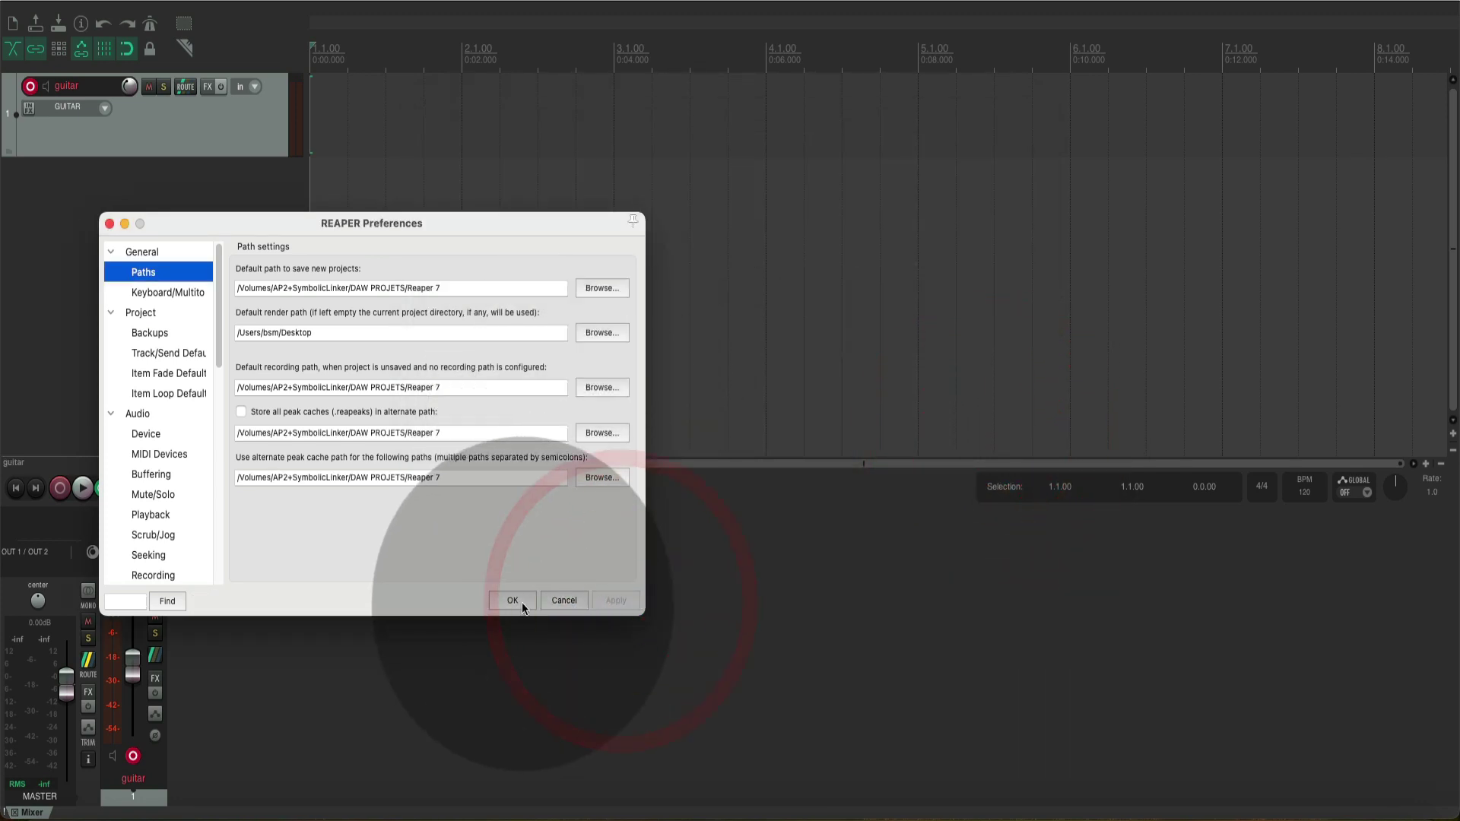
{"action": "left_click", "coordinate": [521, 603]}
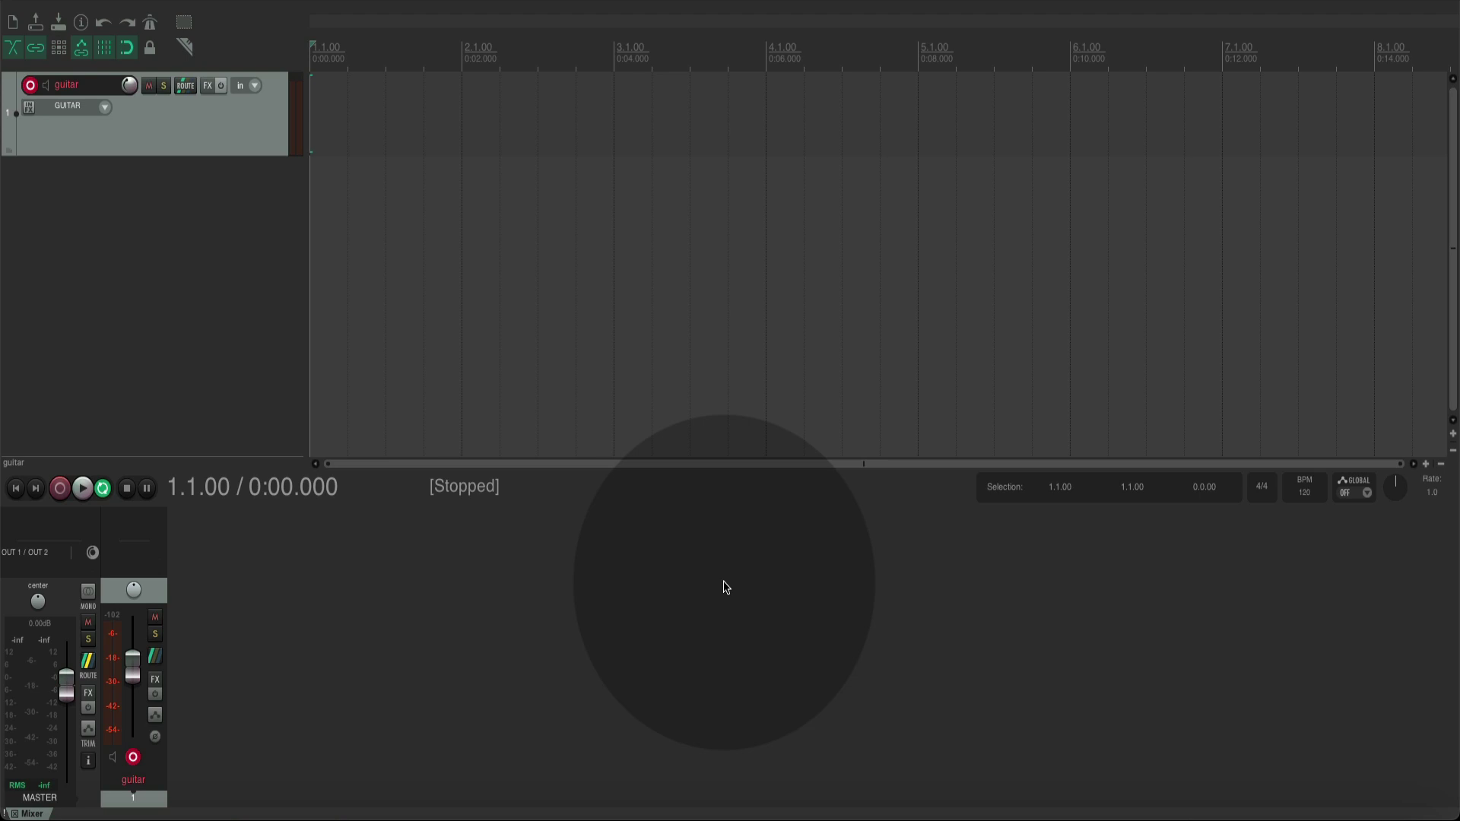
Step: Open the general preferences and check which interface languages are available
{"action": "left_click", "coordinate": [67, 4]}
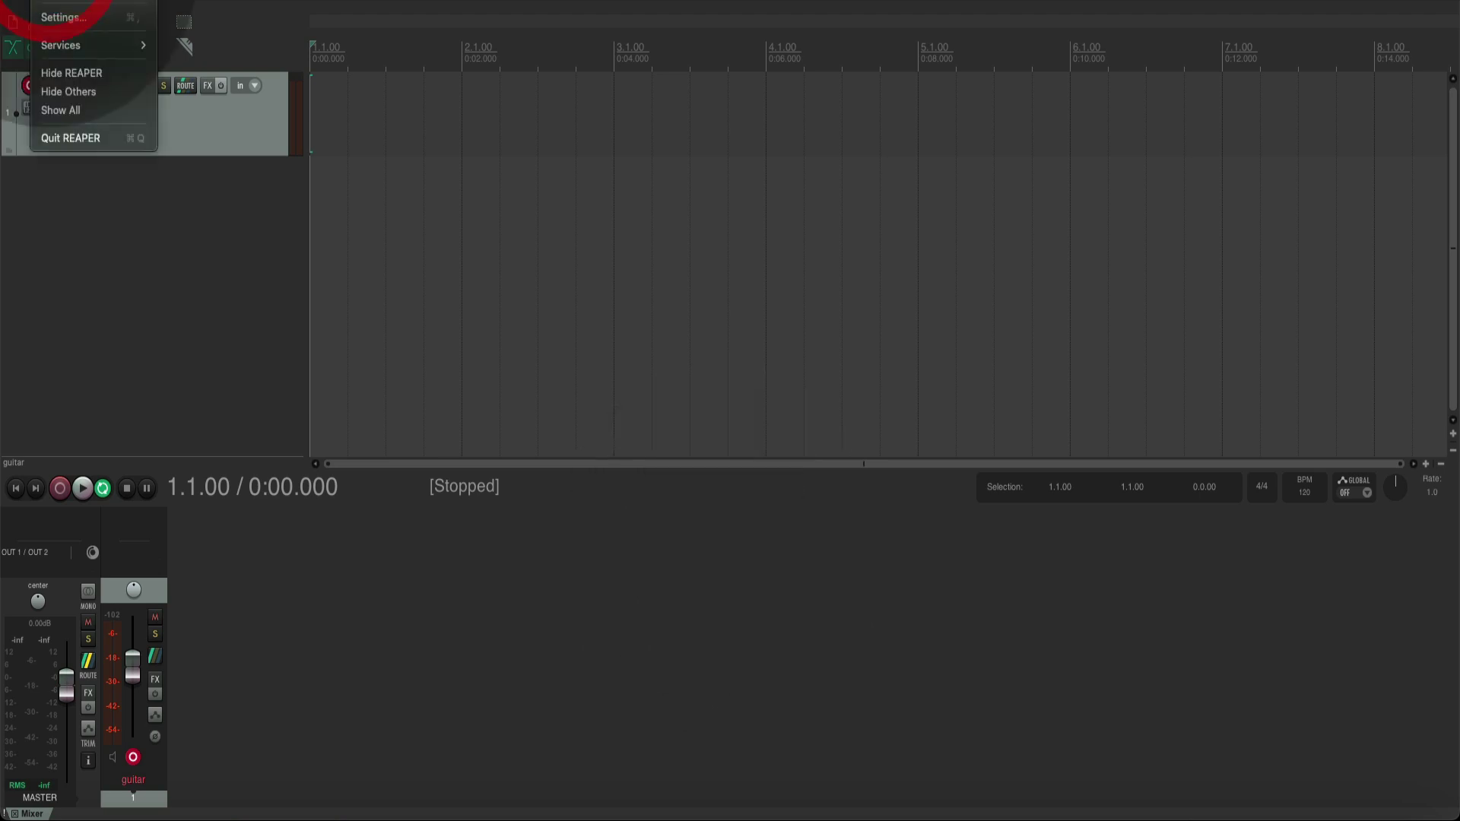
{"action": "left_click", "coordinate": [64, 17]}
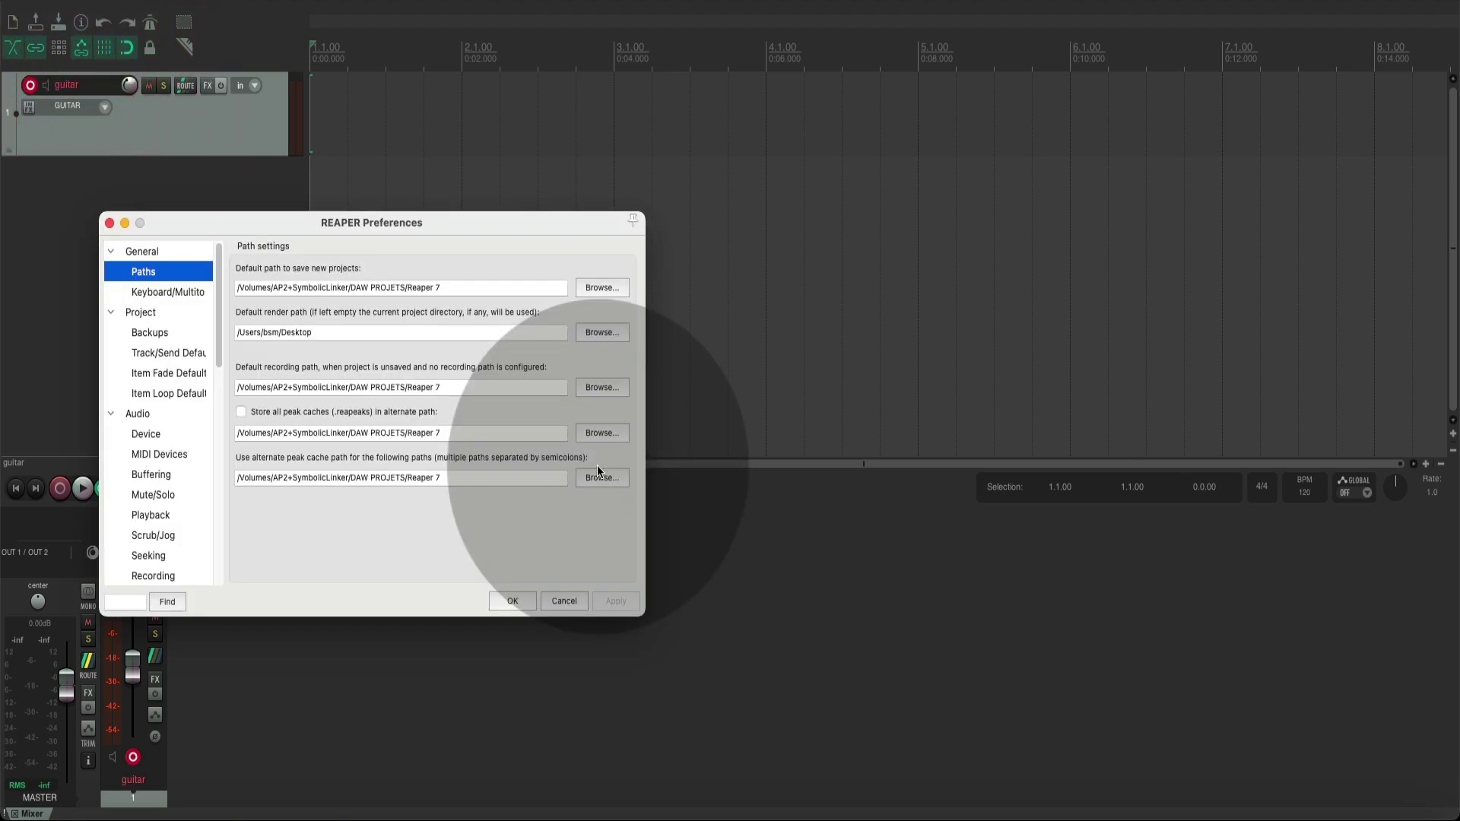
{"action": "left_click", "coordinate": [162, 255]}
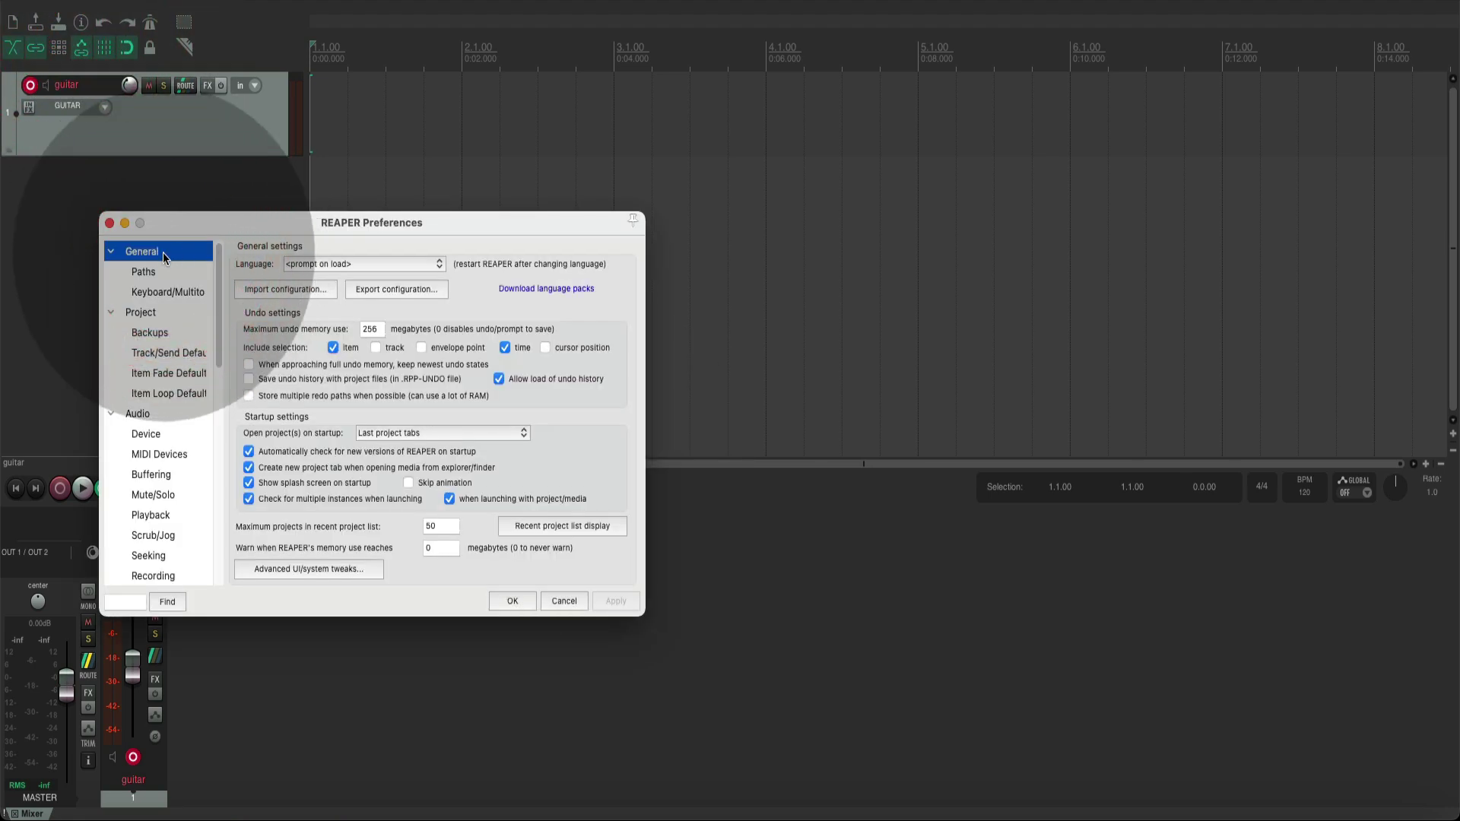
{"action": "left_click", "coordinate": [401, 234]}
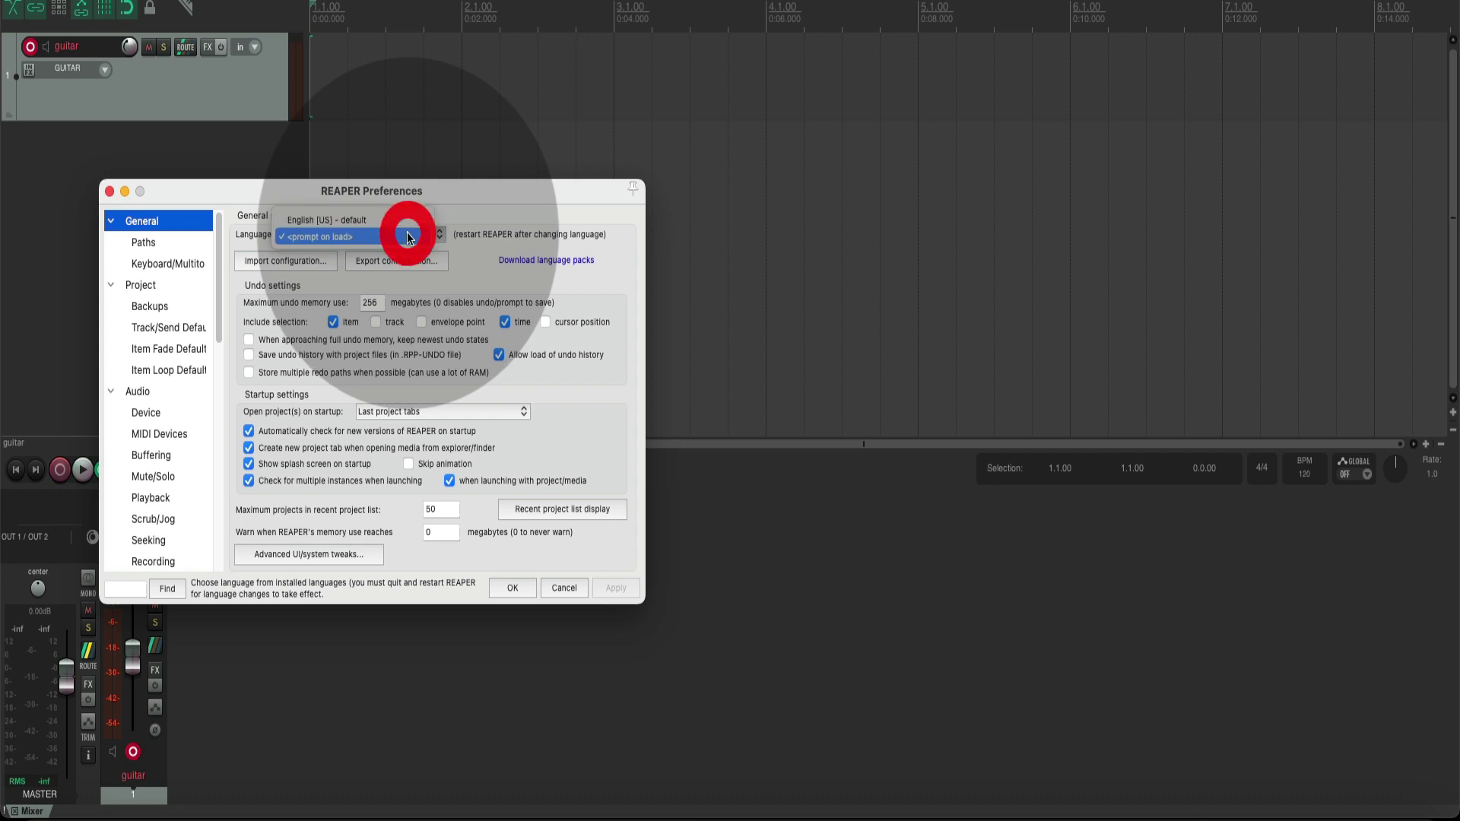
{"action": "left_click", "coordinate": [479, 274]}
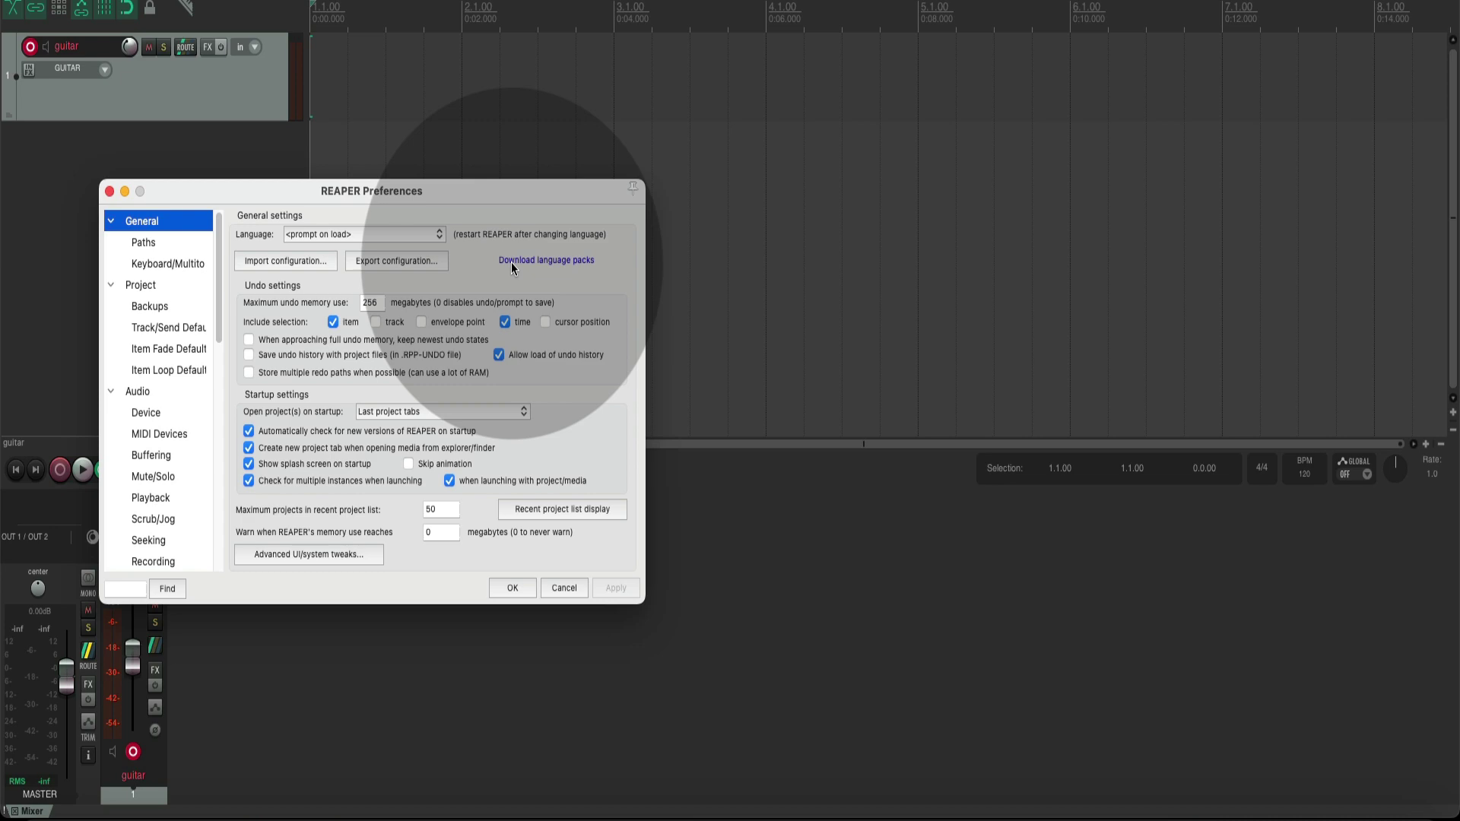
Step: Download the French language pack for Reaper V7 from the Cockos forum's dedicated page, allowing downloads from forum.cockos.com
{"action": "left_click", "coordinate": [512, 262]}
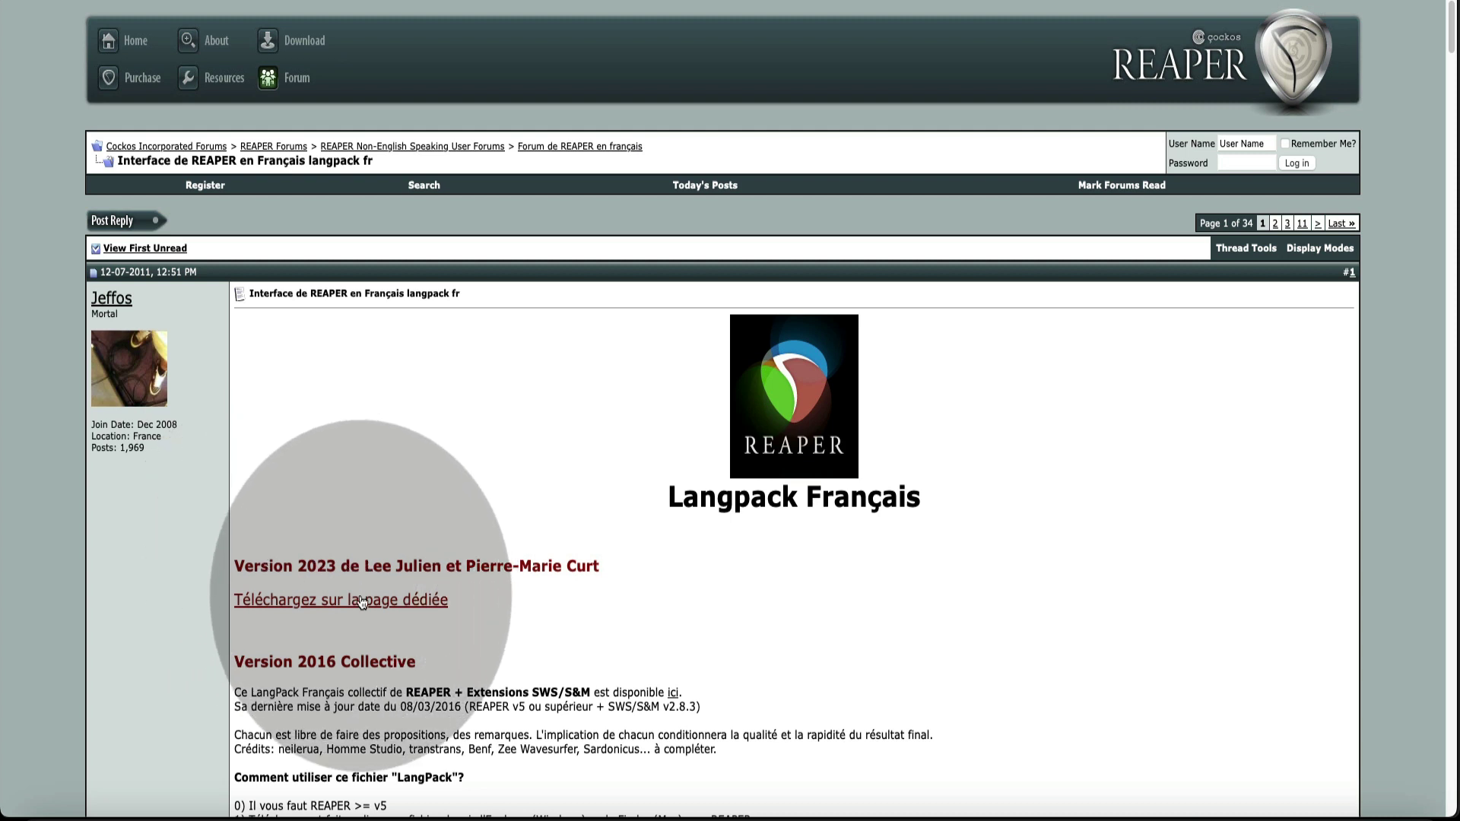
{"action": "left_click", "coordinate": [362, 602]}
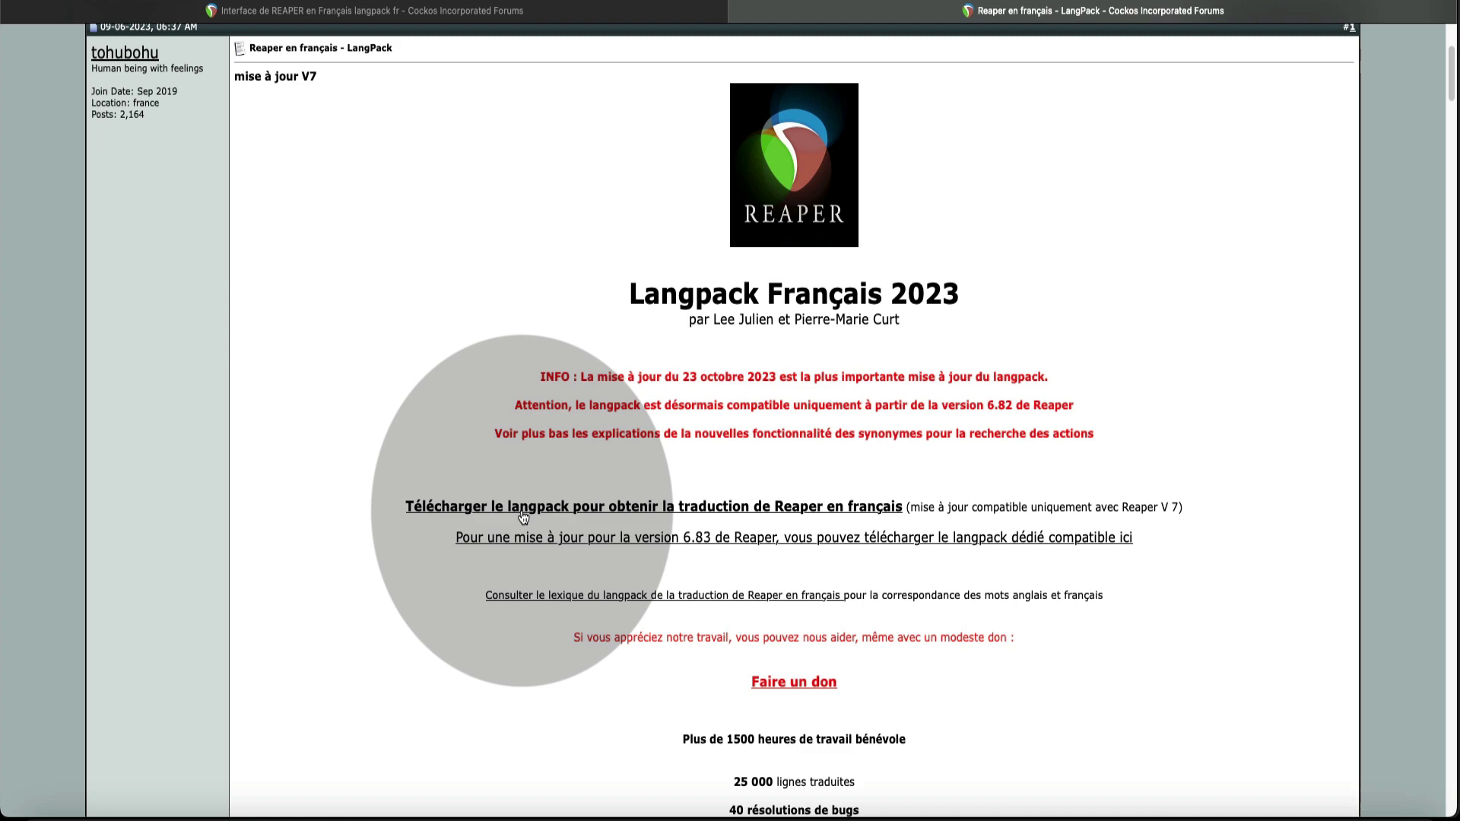
{"action": "left_click", "coordinate": [522, 514]}
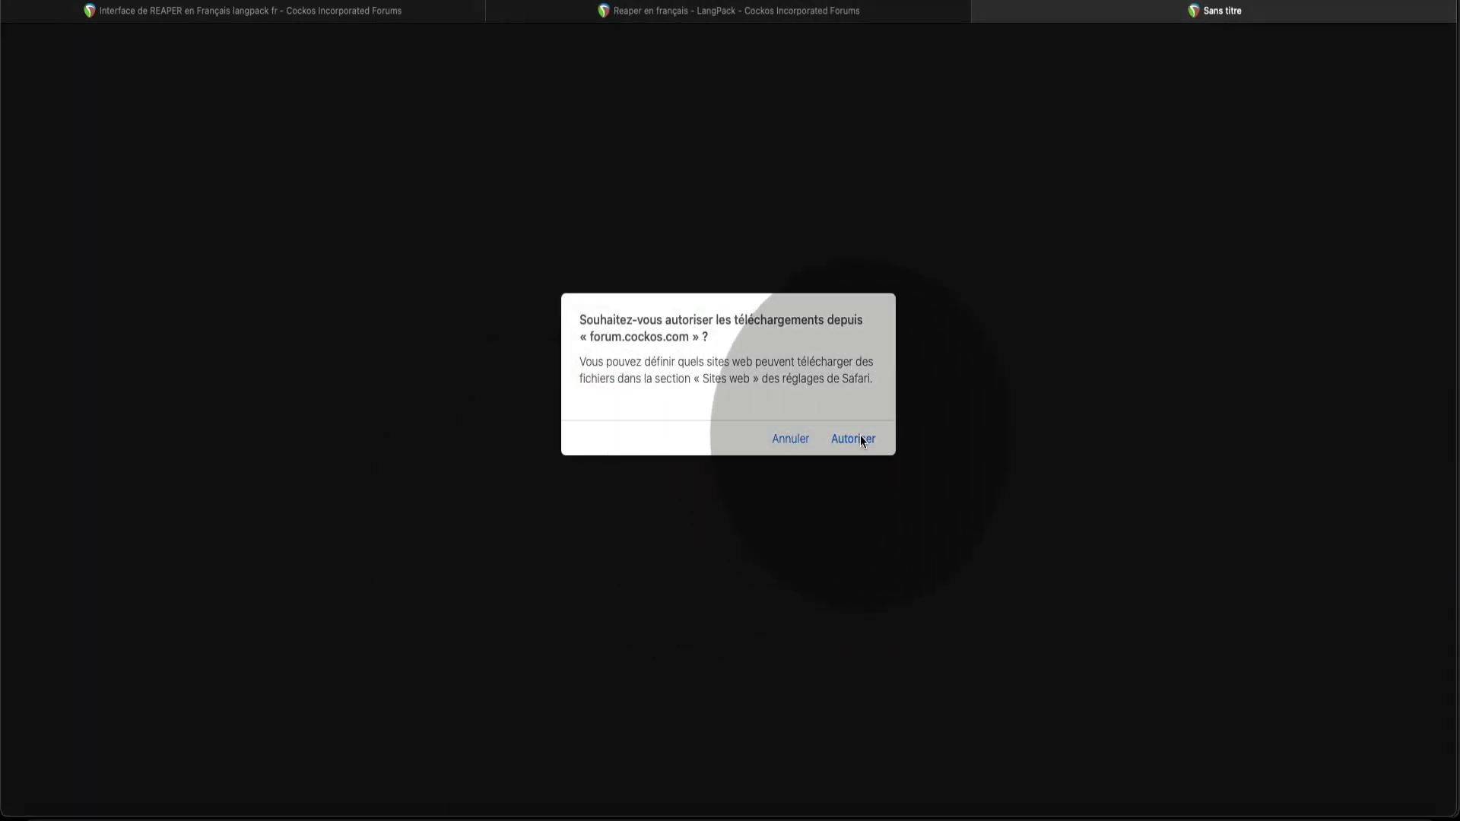
{"action": "left_click", "coordinate": [860, 435]}
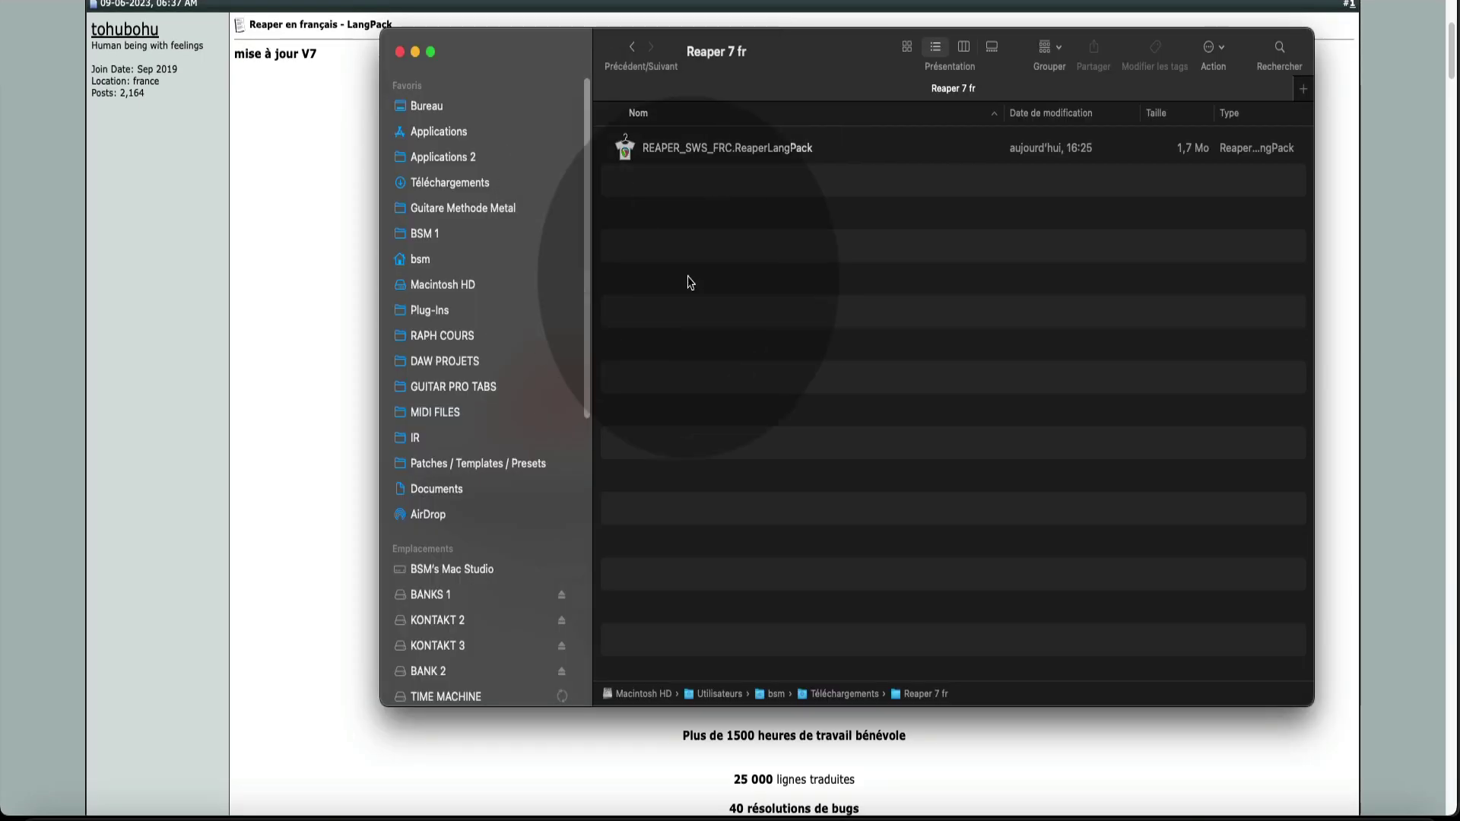
Step: Install the REAPER_SWS_FRC.ReaperLangPack file from the Reaper 7 fr folder and restart REAPER in French
{"action": "double_click", "coordinate": [730, 156]}
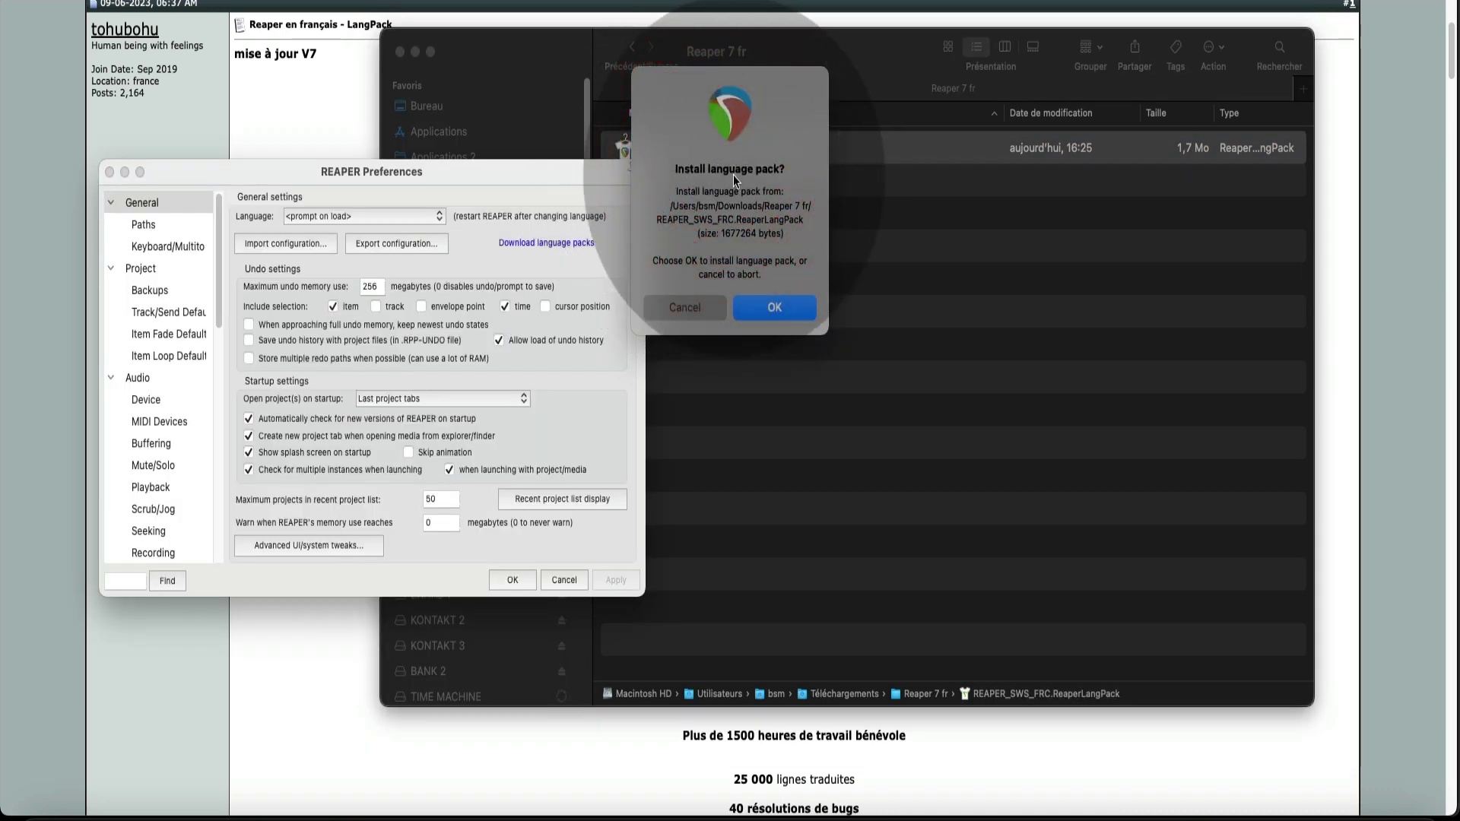
{"action": "left_click", "coordinate": [796, 308]}
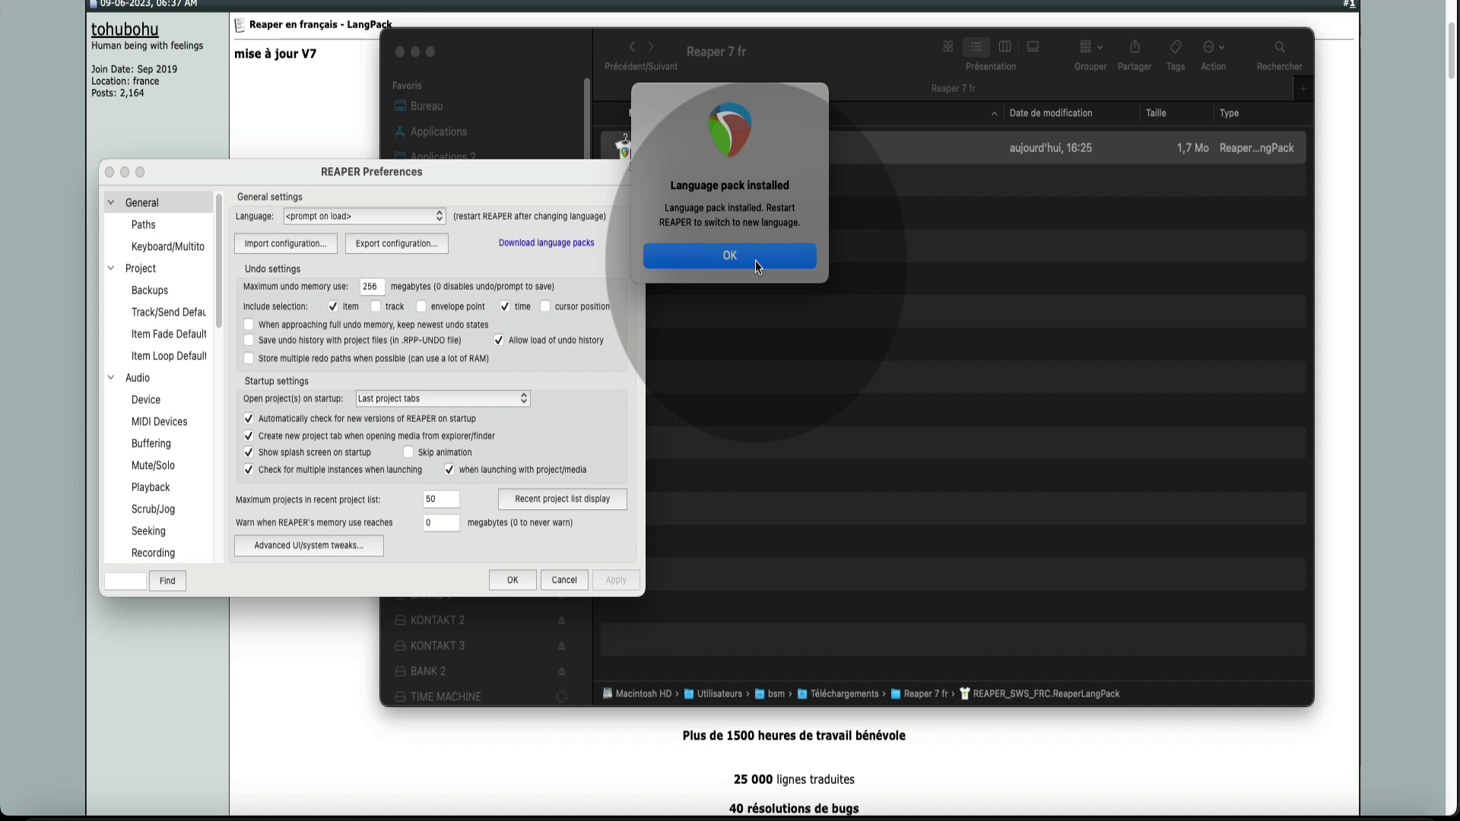
{"action": "left_click", "coordinate": [730, 256]}
{"action": "left_click", "coordinate": [171, 223]}
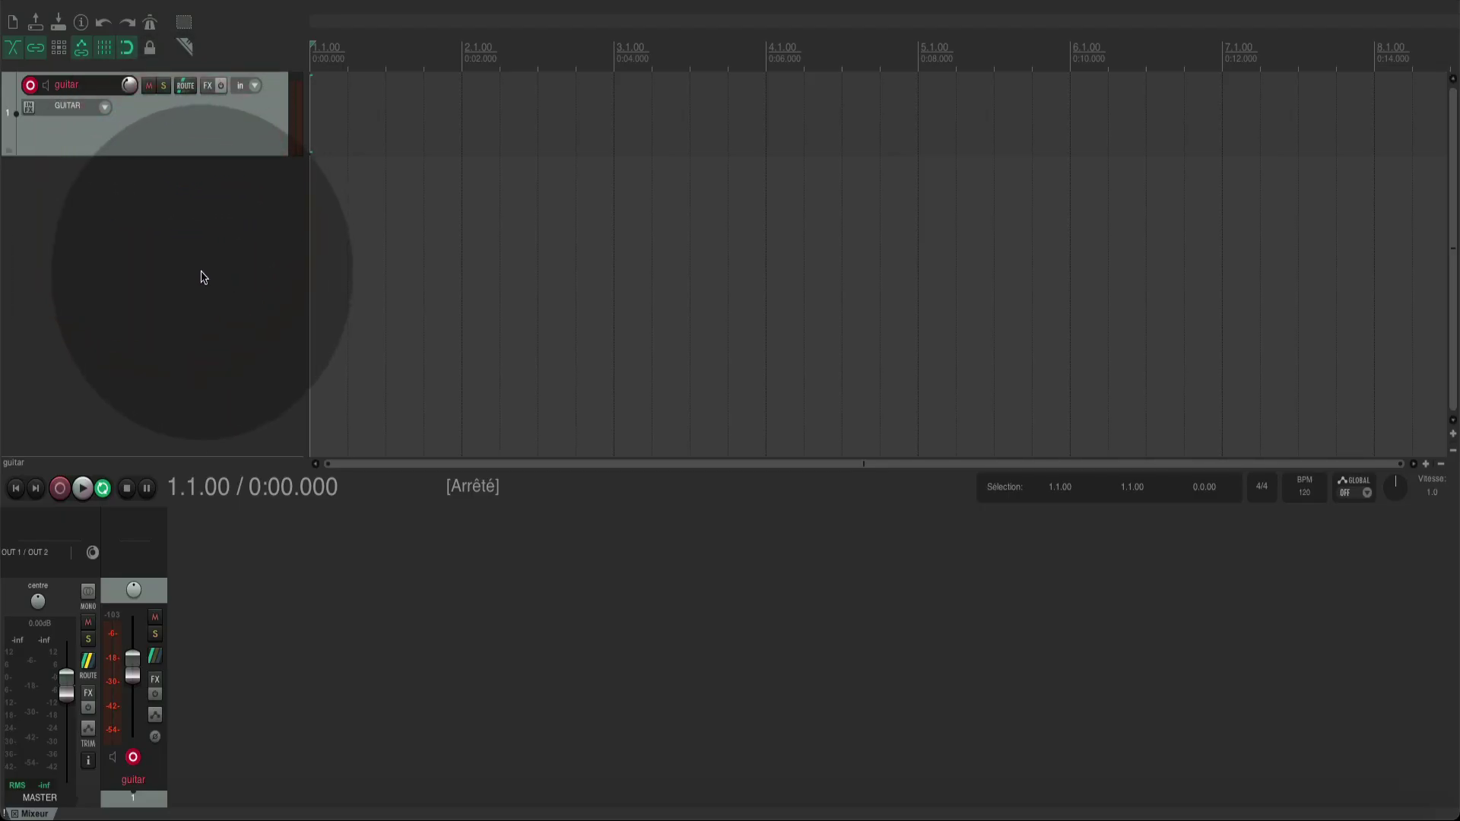
Step: Look through REAPER's main menus to check the French translation of the commands
{"action": "left_click", "coordinate": [99, 2]}
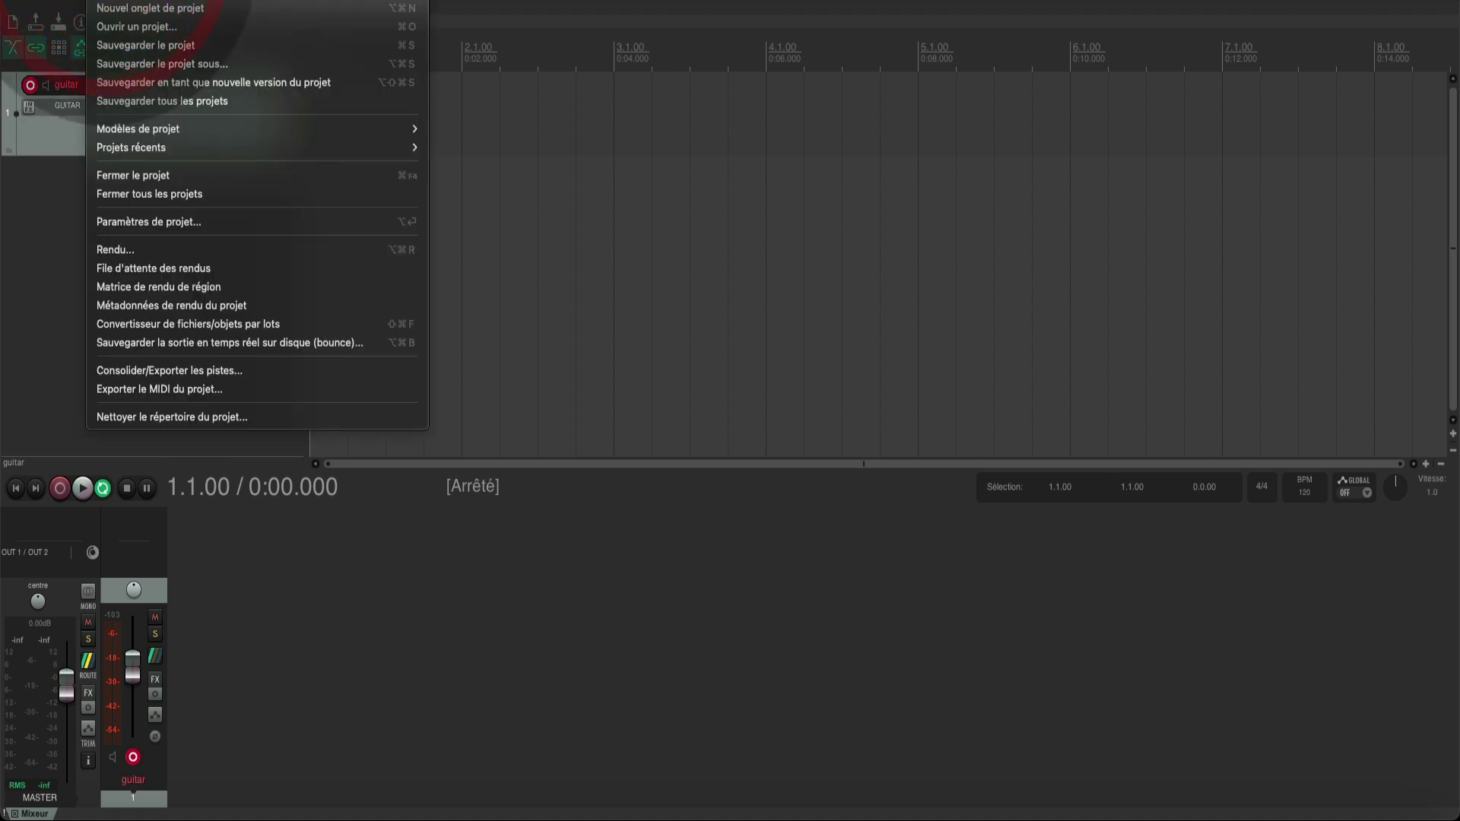
{"action": "mouse_move", "coordinate": [152, 2]}
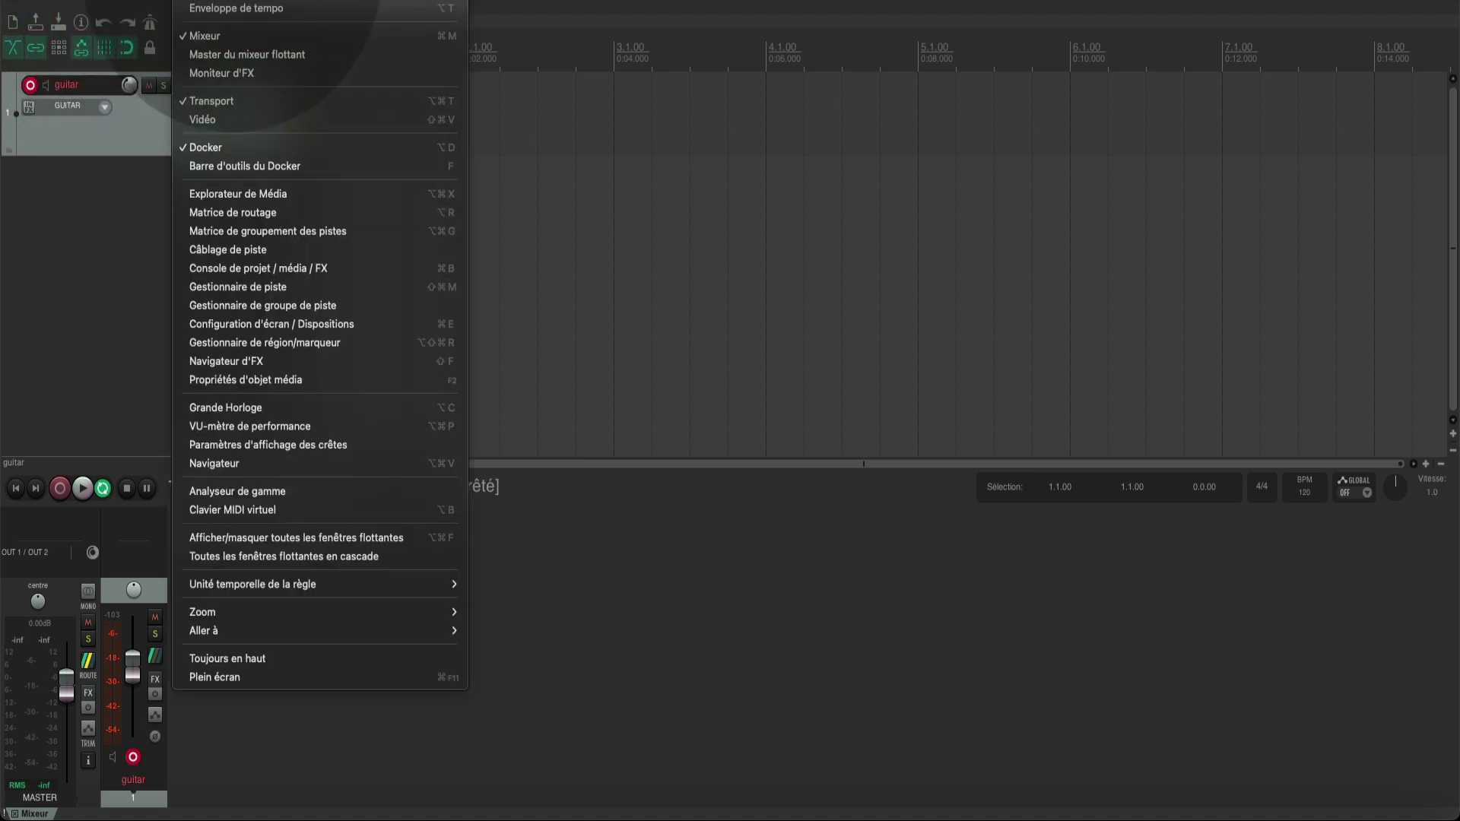
{"action": "mouse_move", "coordinate": [258, 1]}
{"action": "mouse_move", "coordinate": [346, 1]}
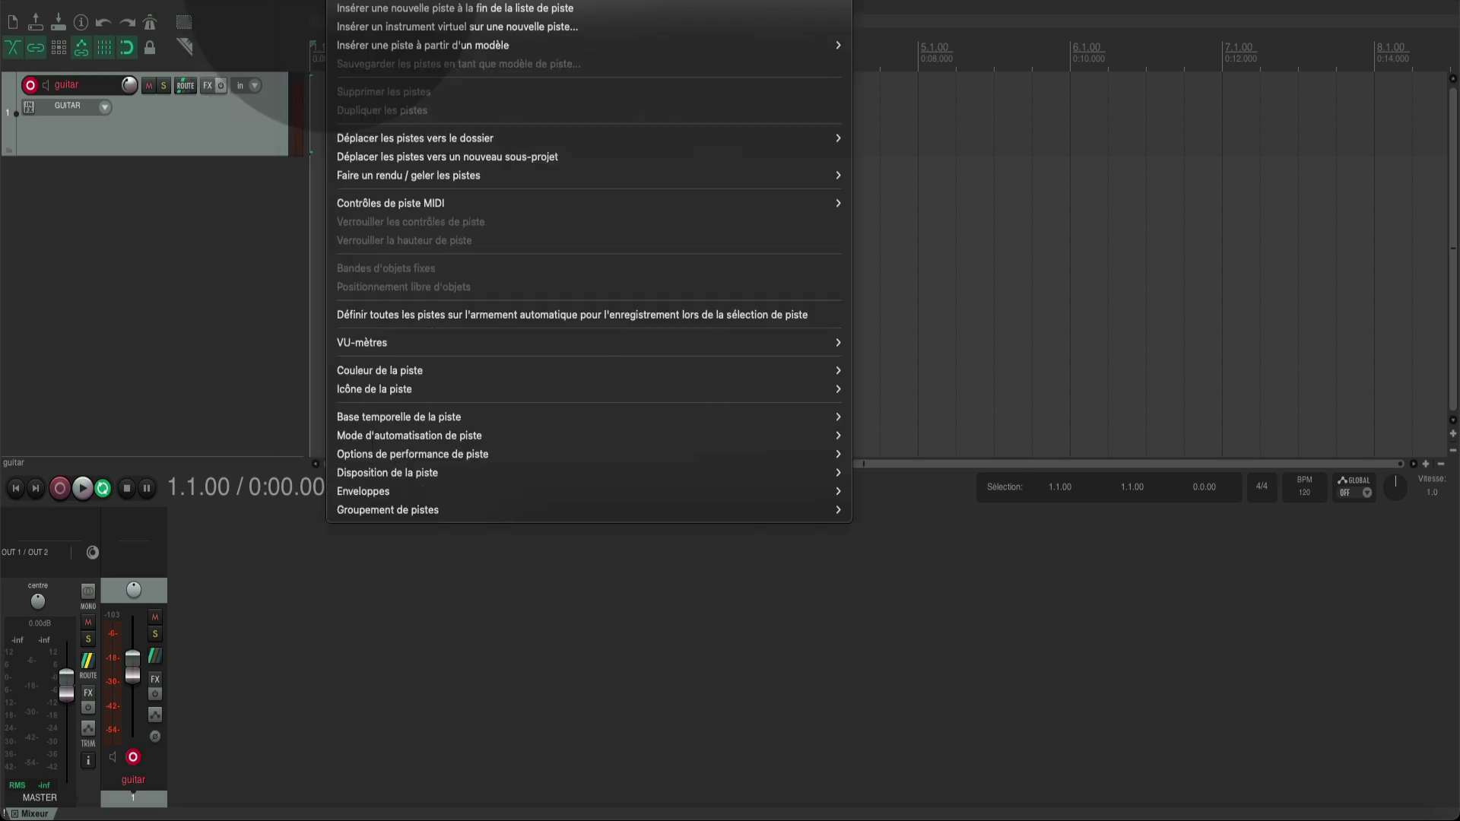
{"action": "left_click", "coordinate": [251, 34]}
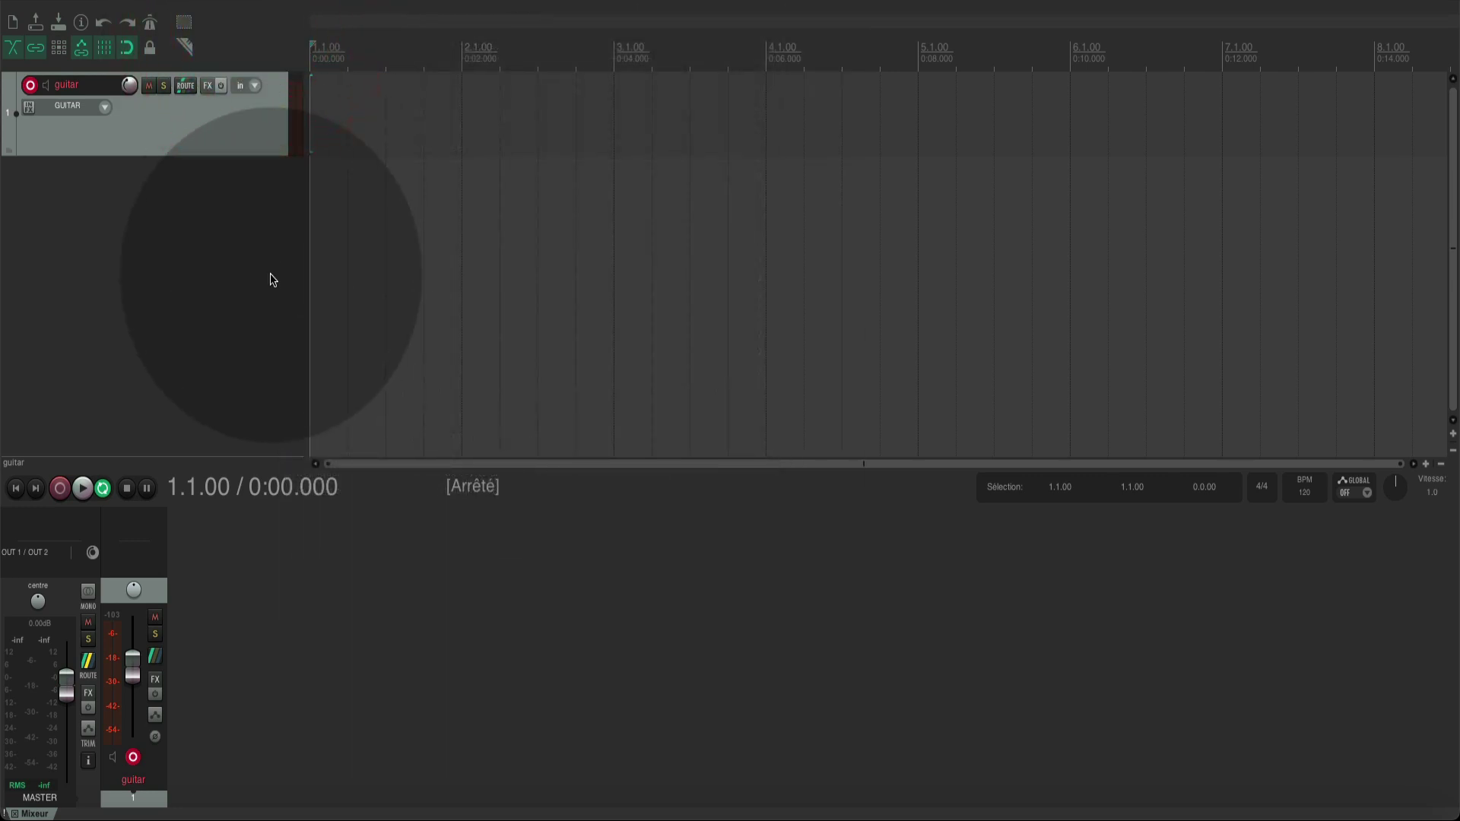
{"action": "left_click", "coordinate": [433, 555]}
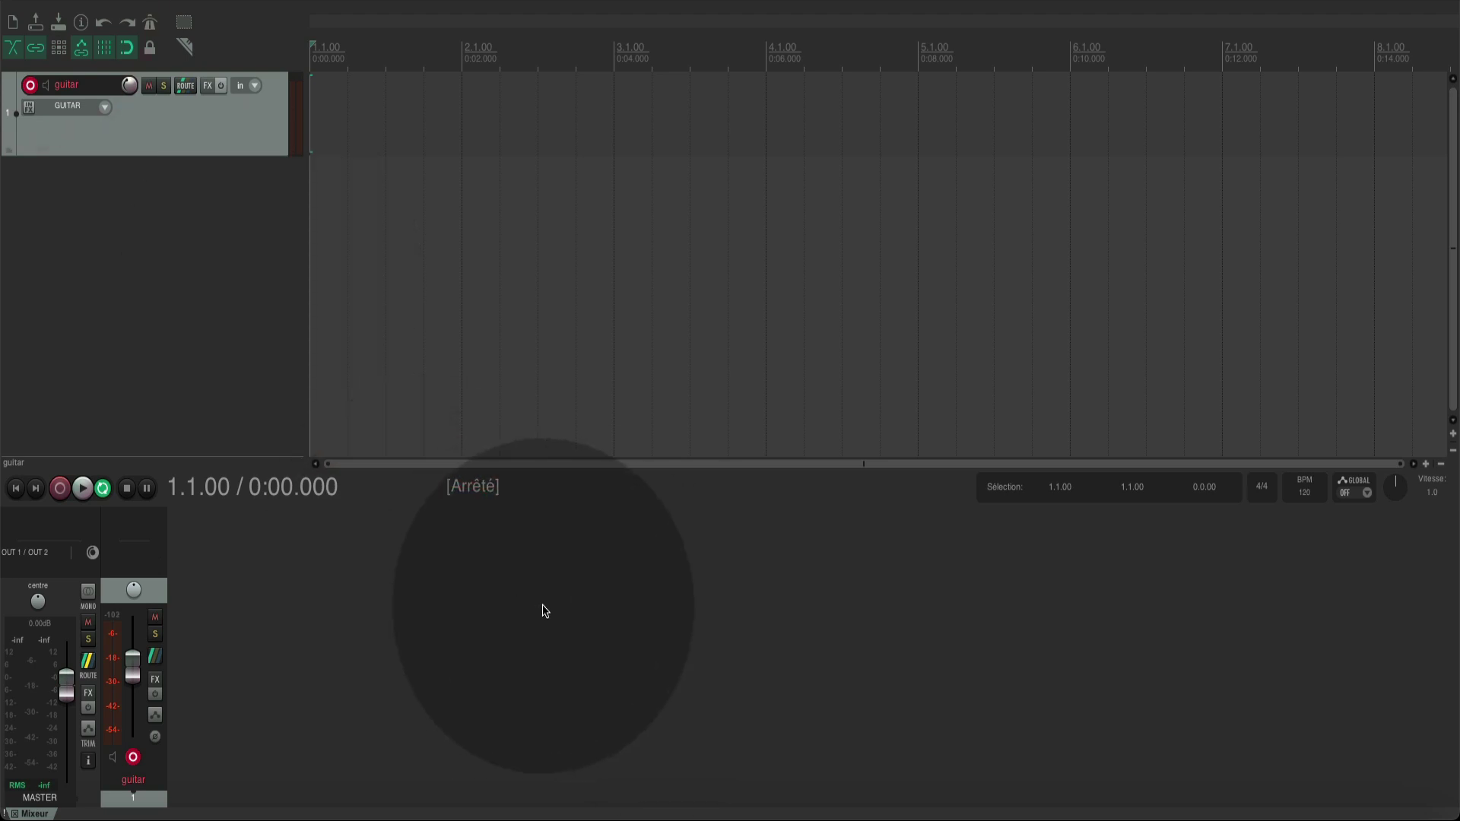
{"action": "left_click", "coordinate": [420, 594]}
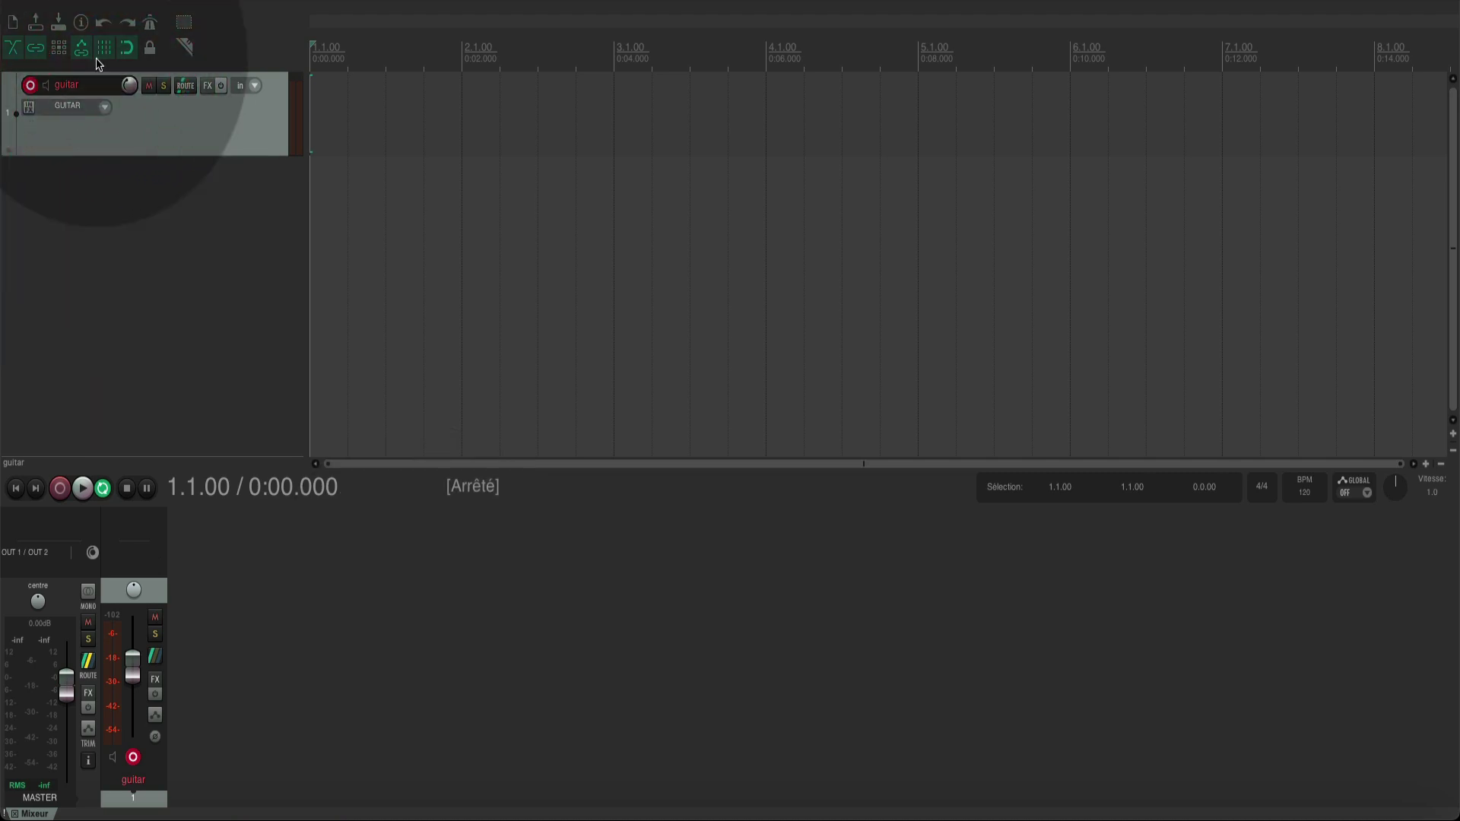
Step: Open the configuration export from the general preferences and review the categories that can be included
{"action": "left_click", "coordinate": [67, 6]}
{"action": "left_click", "coordinate": [69, 16]}
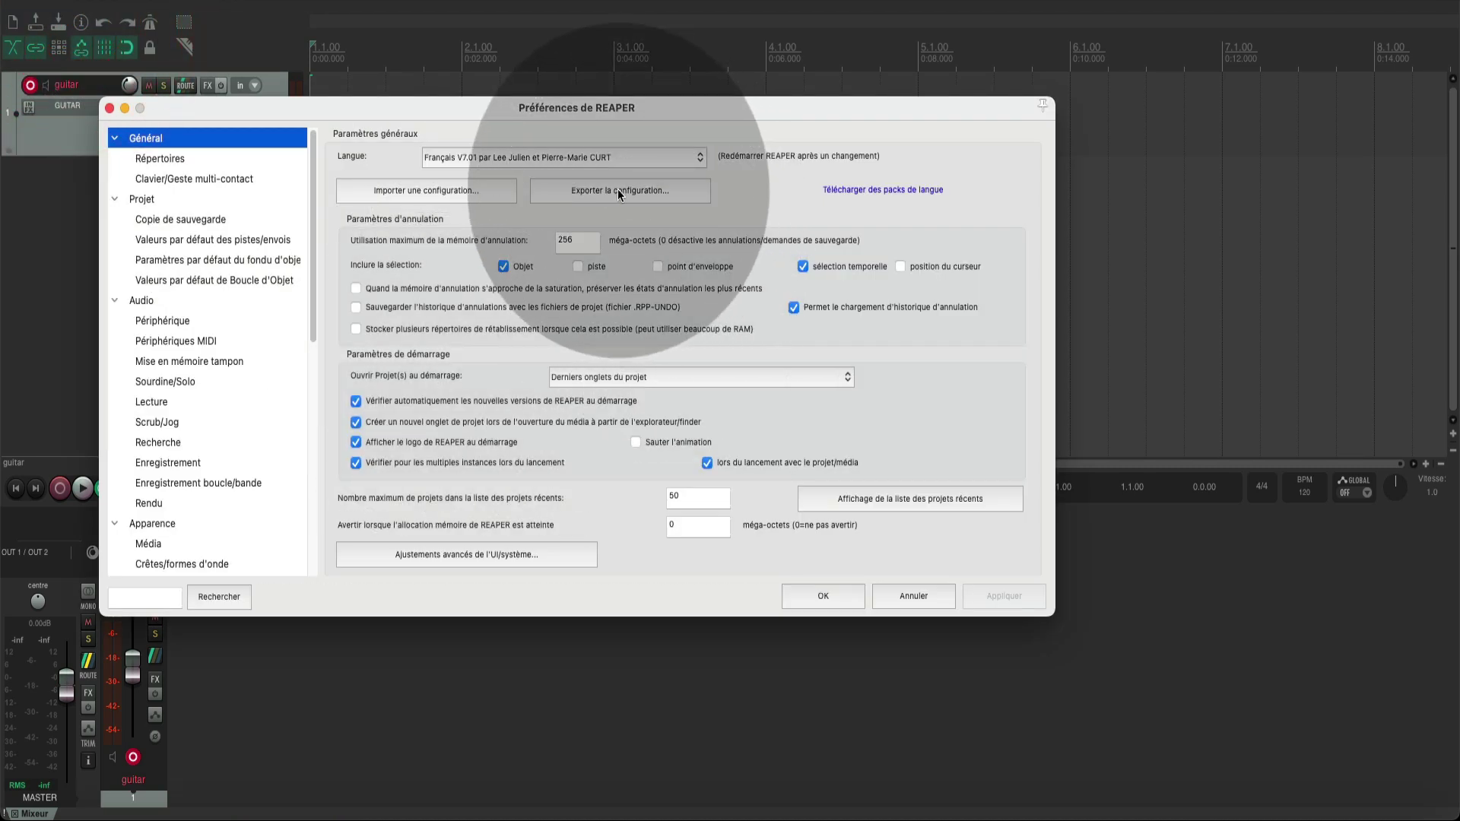
{"action": "left_click", "coordinate": [617, 190]}
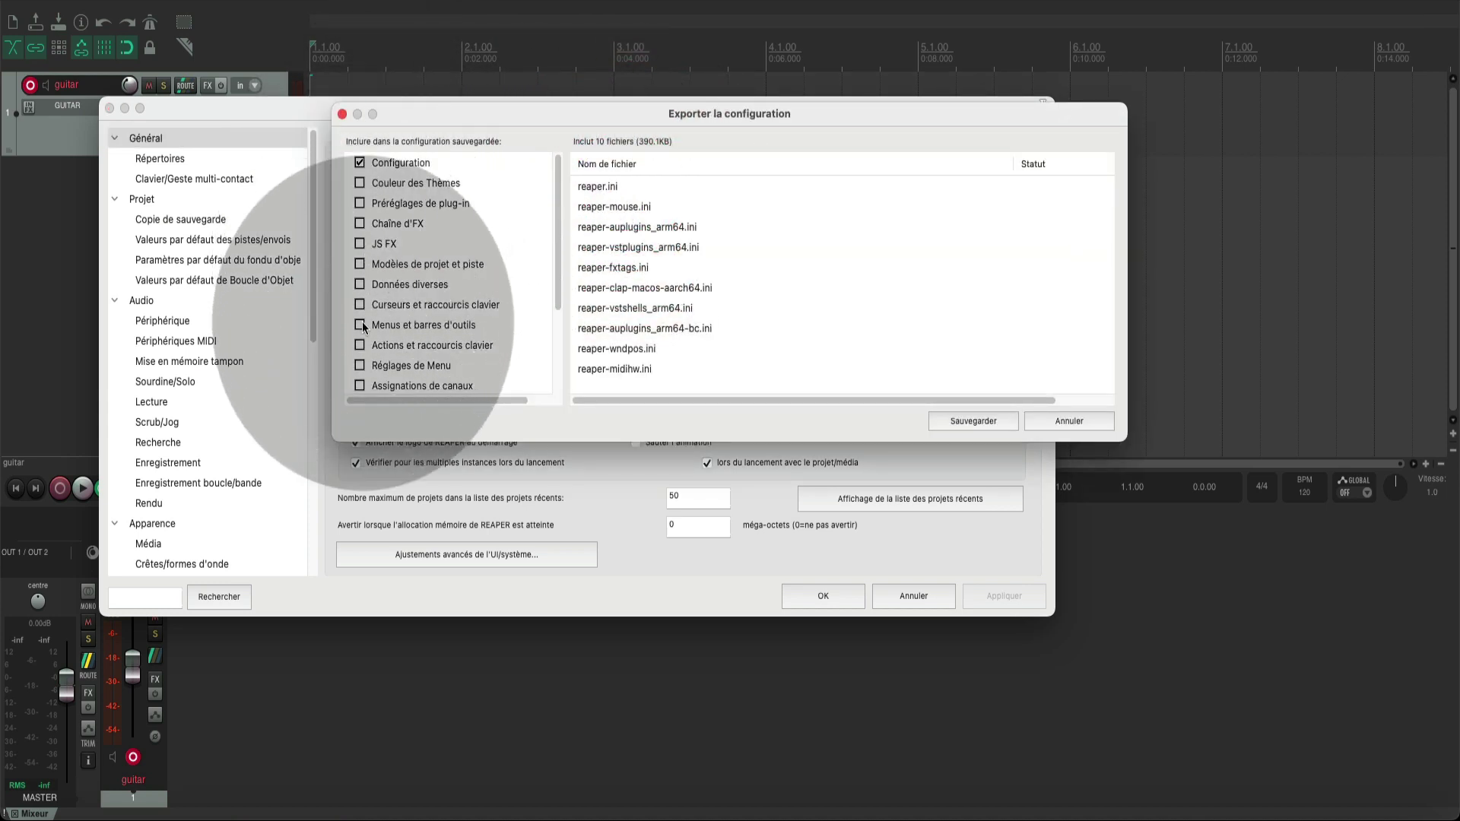
{"action": "scroll", "coordinate": [372, 348], "scroll_direction": "down", "scroll_amount": 5}
{"action": "scroll", "coordinate": [371, 346], "scroll_direction": "up", "scroll_amount": 2}
{"action": "scroll", "coordinate": [367, 343], "scroll_direction": "down", "scroll_amount": 2}
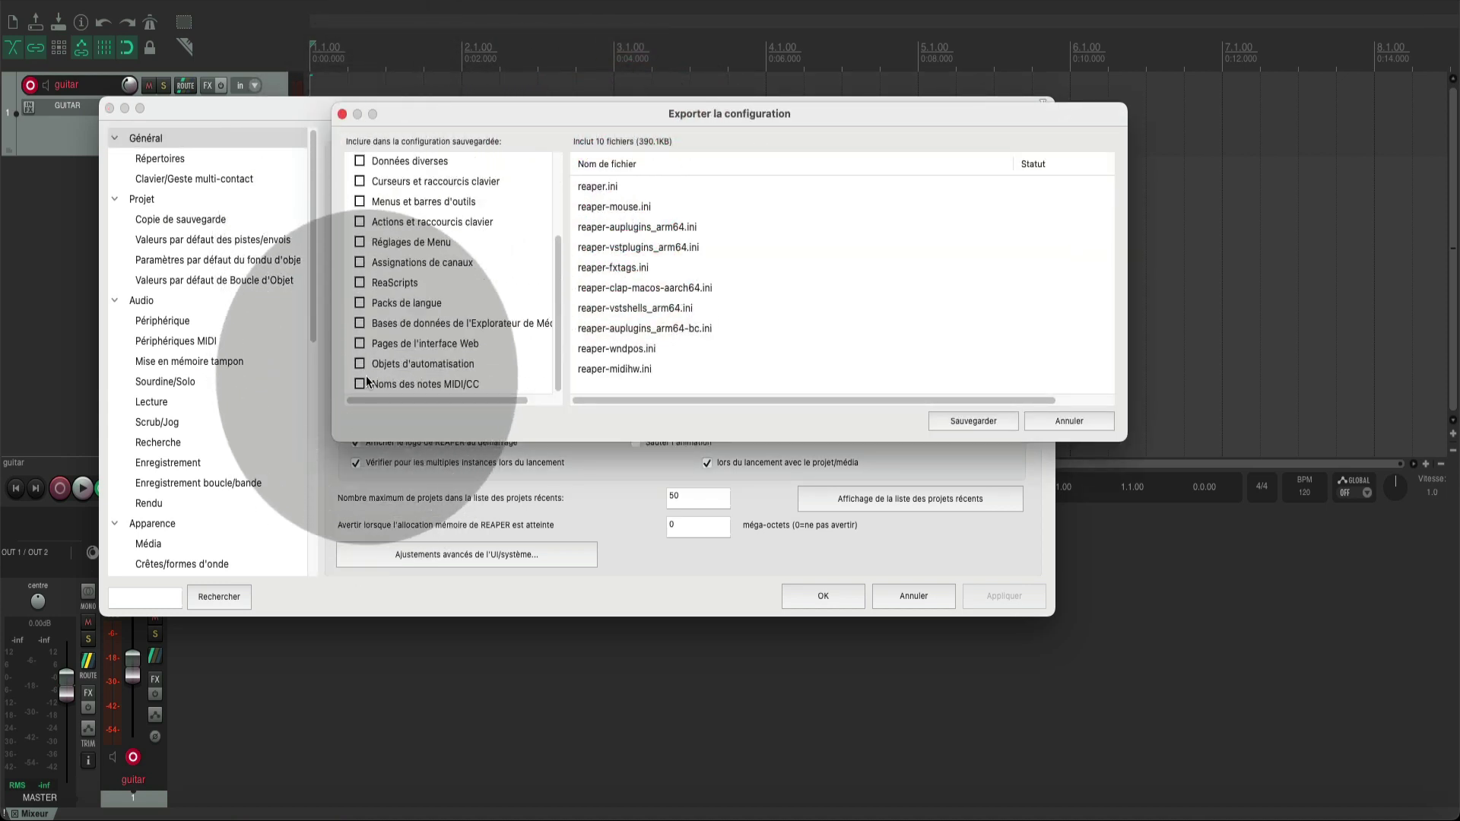
{"action": "scroll", "coordinate": [363, 338], "scroll_direction": "up", "scroll_amount": 5}
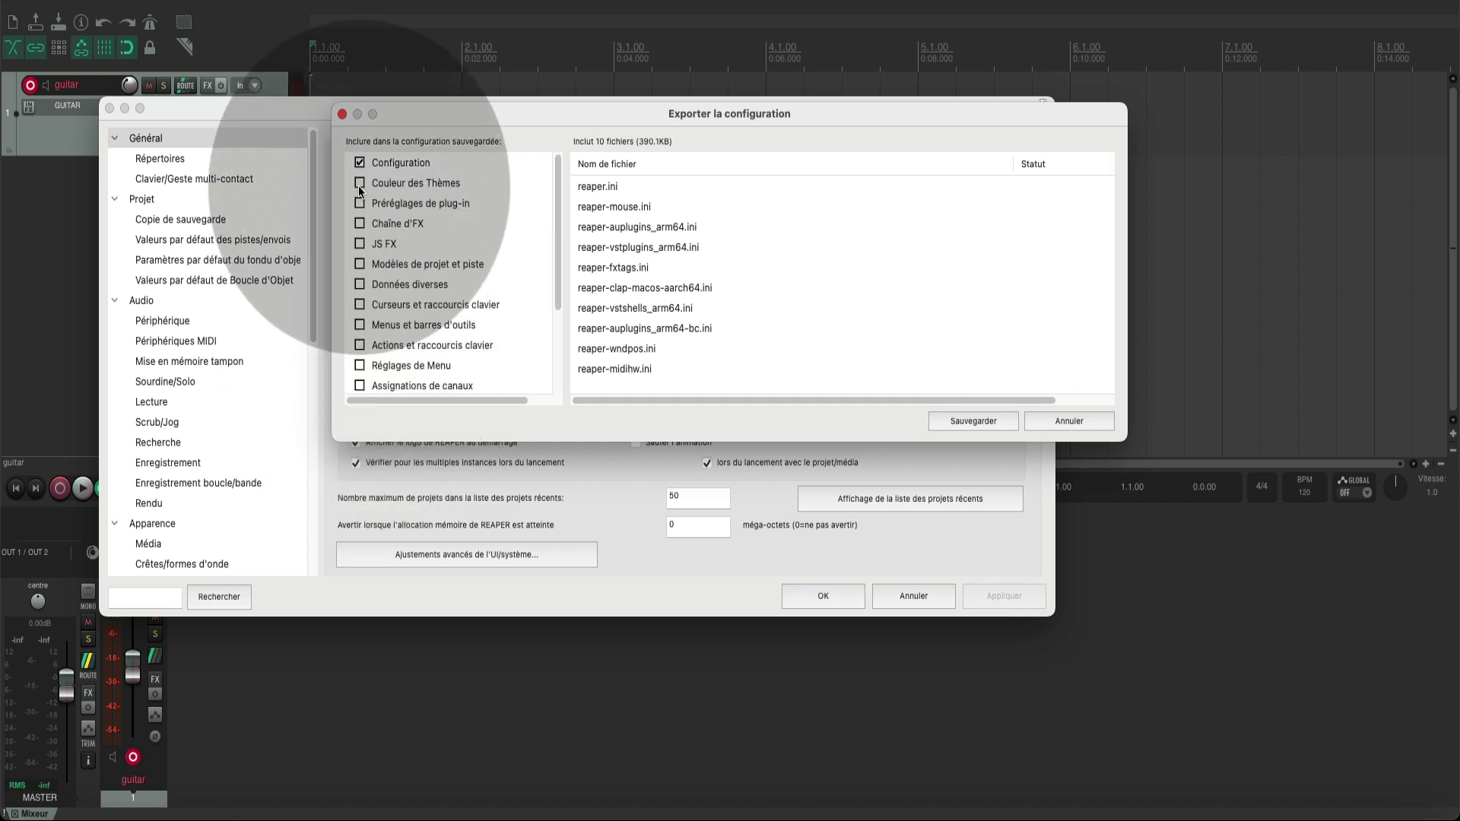
Step: Include all remaining categories in the configuration export, from theme colours and plug-in presets through language packs to MIDI/CC note names
{"action": "left_click", "coordinate": [360, 183]}
{"action": "left_click", "coordinate": [361, 202]}
{"action": "left_click", "coordinate": [360, 224]}
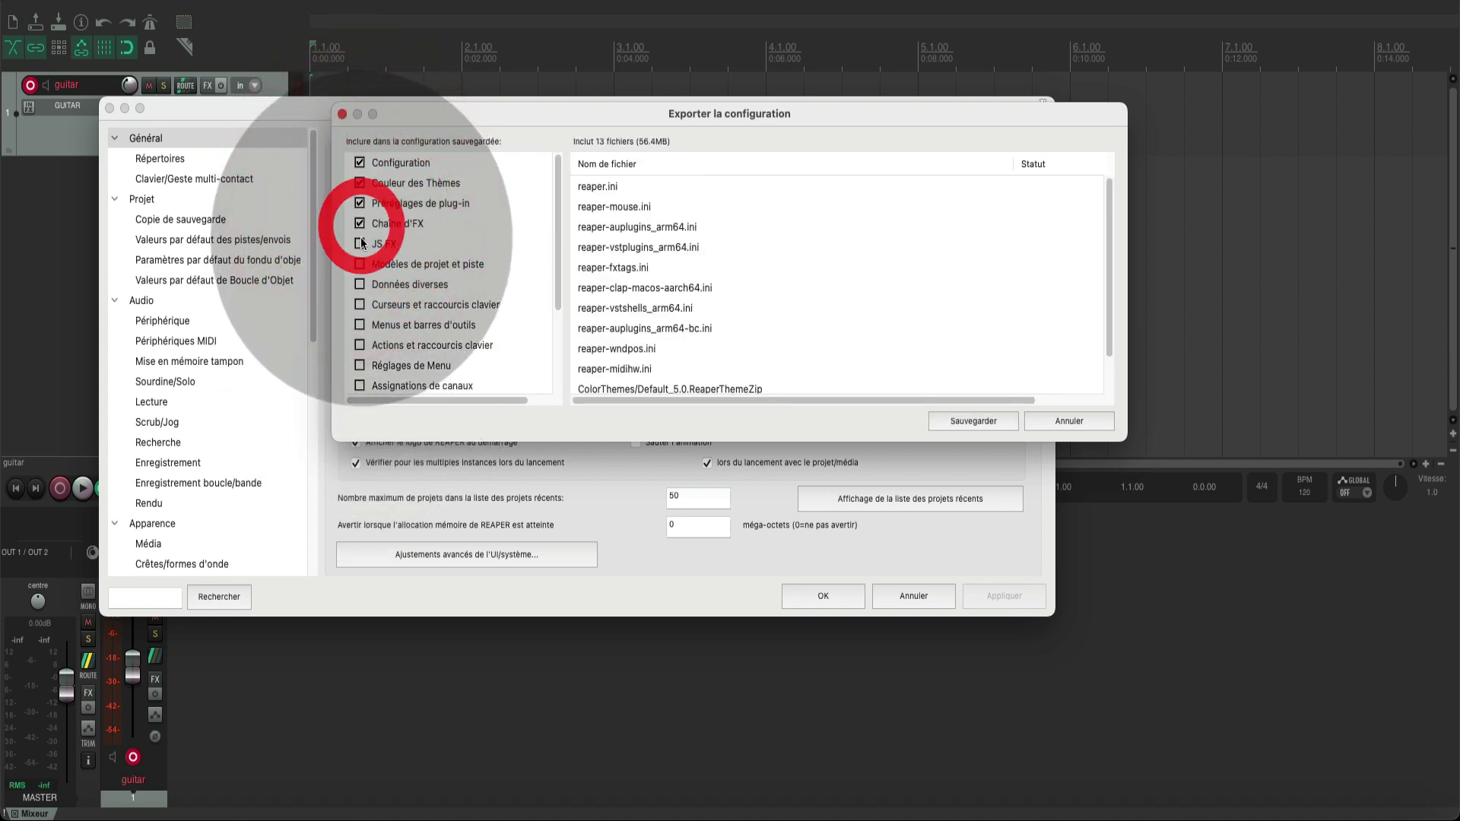
{"action": "left_click", "coordinate": [359, 243]}
{"action": "left_click", "coordinate": [360, 264]}
{"action": "left_click", "coordinate": [359, 285]}
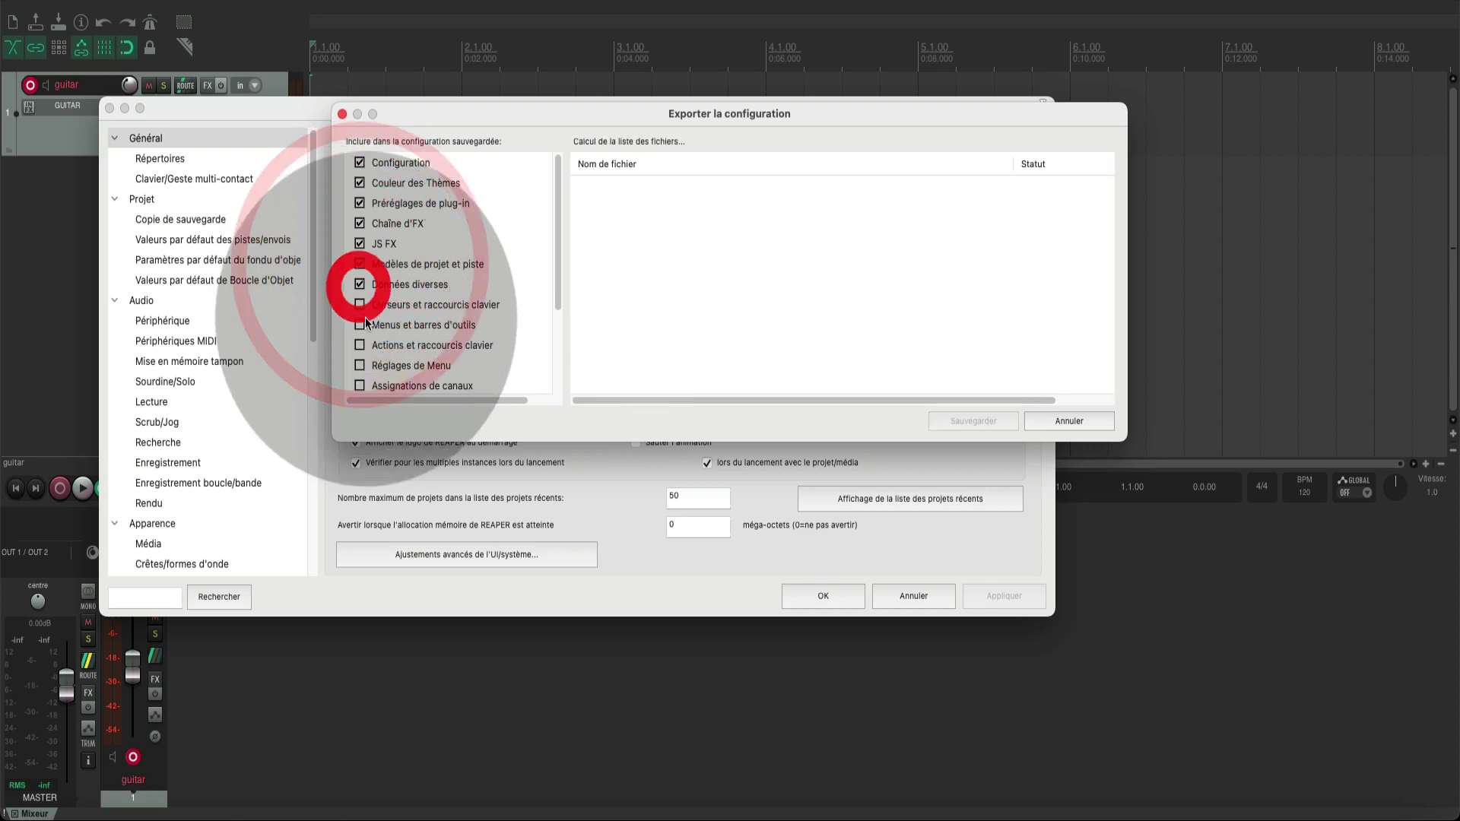
{"action": "left_click", "coordinate": [360, 304]}
{"action": "left_click", "coordinate": [360, 325]}
{"action": "left_click", "coordinate": [360, 345]}
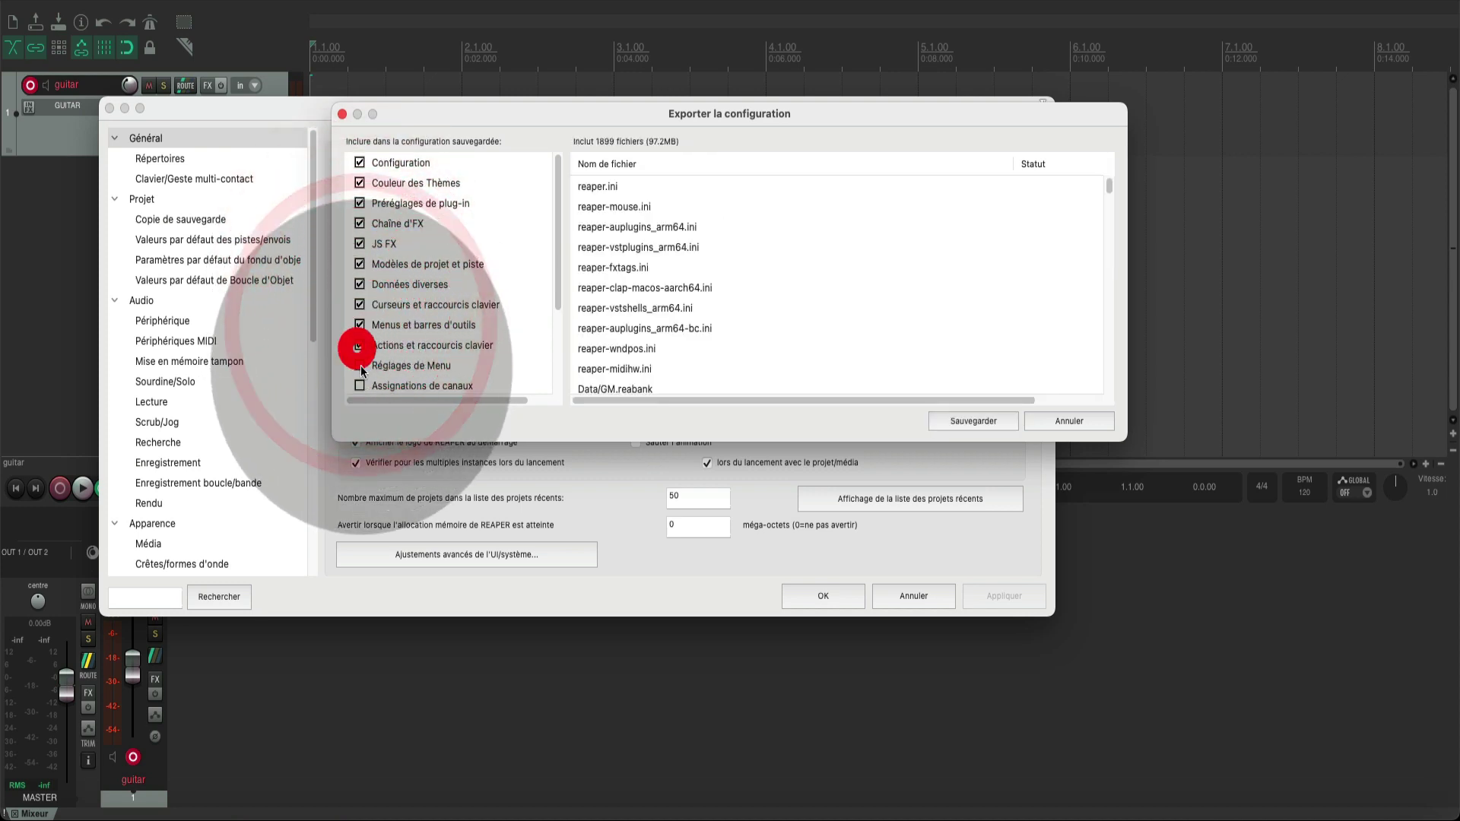
{"action": "left_click", "coordinate": [359, 365]}
{"action": "left_click", "coordinate": [360, 385]}
{"action": "scroll", "coordinate": [365, 358], "scroll_direction": "down", "scroll_amount": 3}
{"action": "left_click", "coordinate": [360, 343]}
{"action": "left_click", "coordinate": [359, 283]}
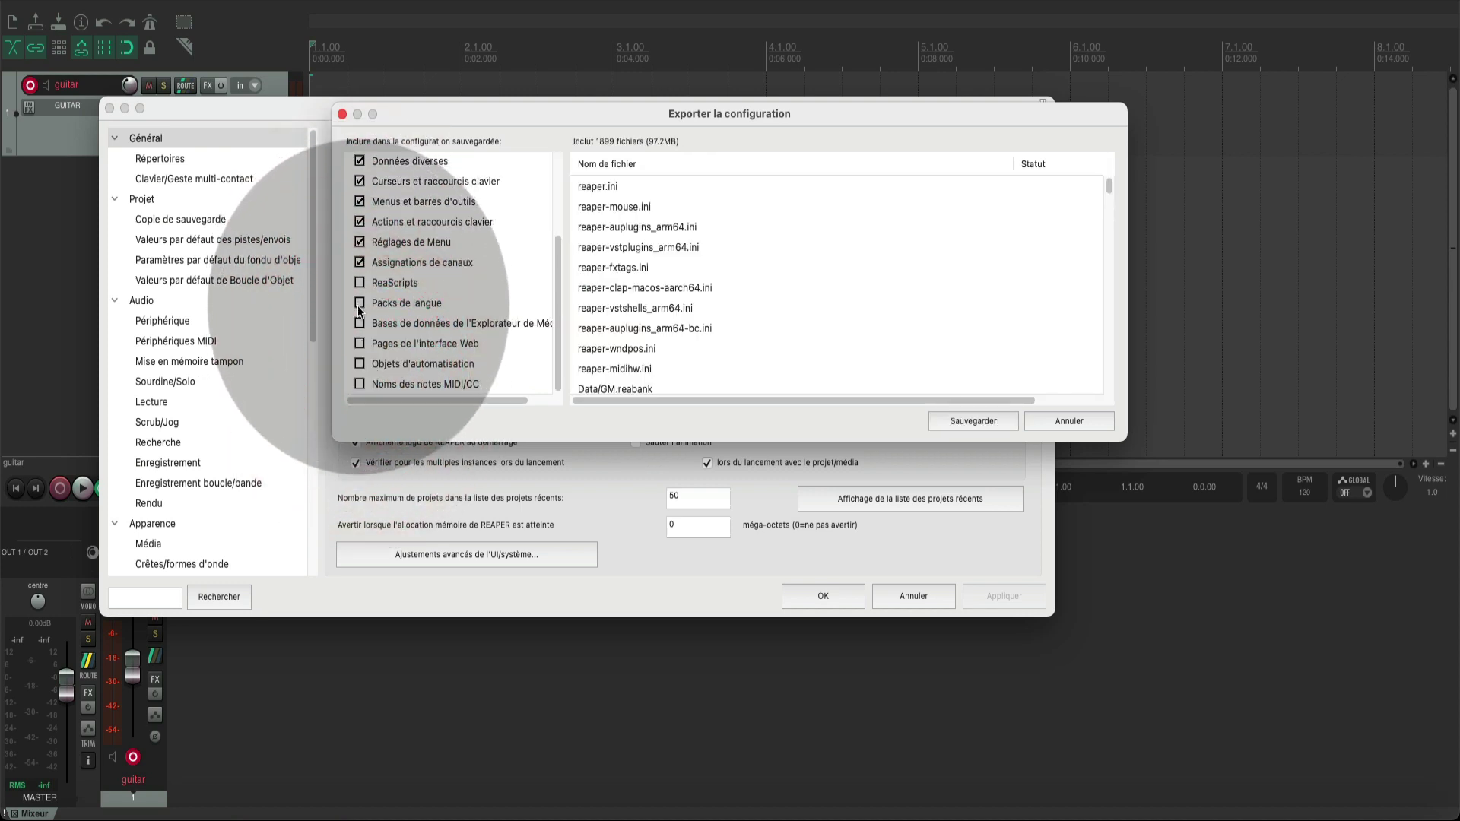
{"action": "left_click", "coordinate": [359, 303]}
{"action": "left_click", "coordinate": [359, 323]}
{"action": "left_click", "coordinate": [360, 363]}
{"action": "left_click", "coordinate": [360, 384]}
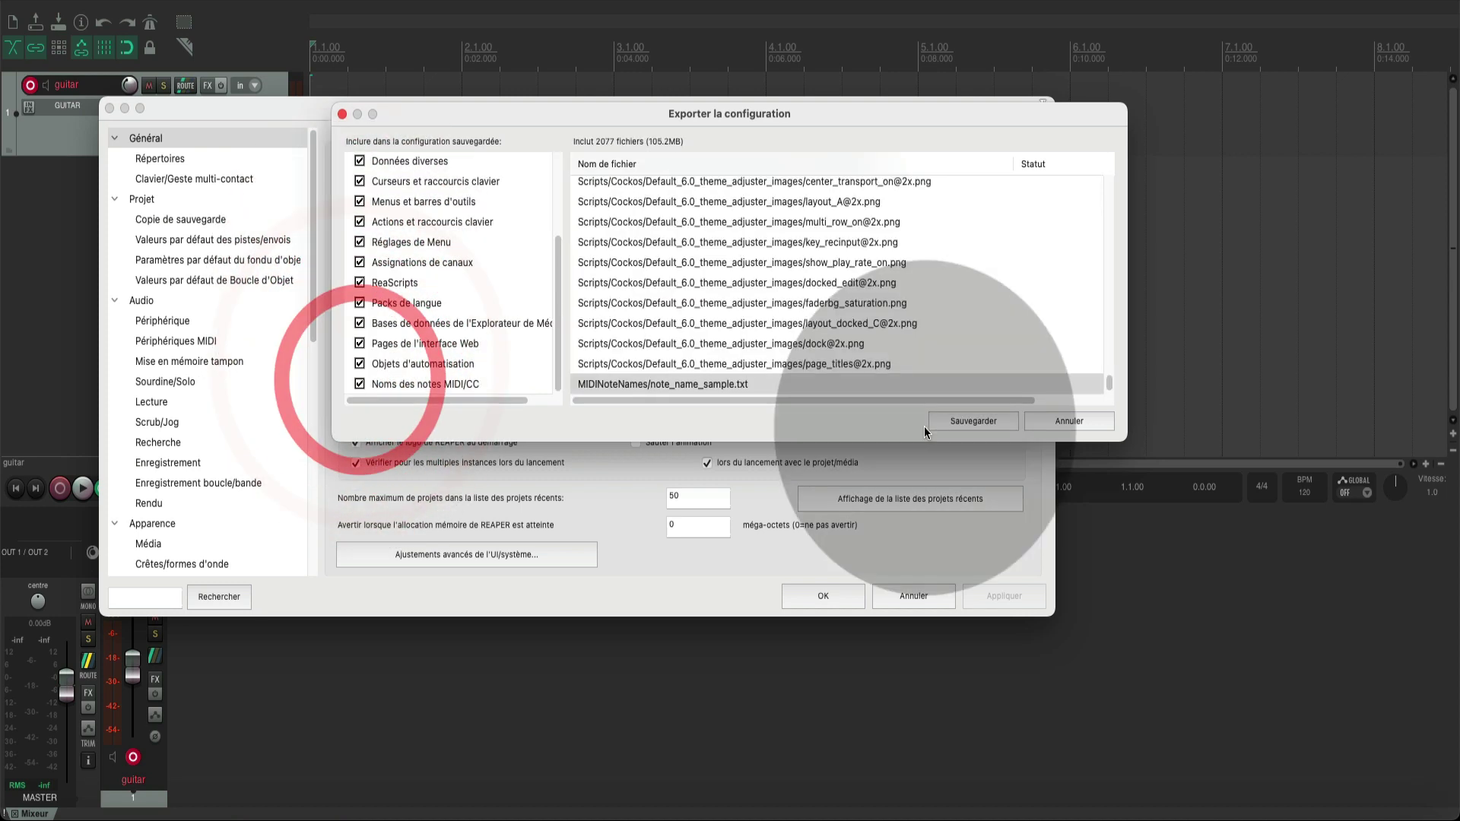
Step: Save the exported configuration as Reaper 7 Sauvegarde 01 in the Configurations folder
{"action": "left_click", "coordinate": [970, 423]}
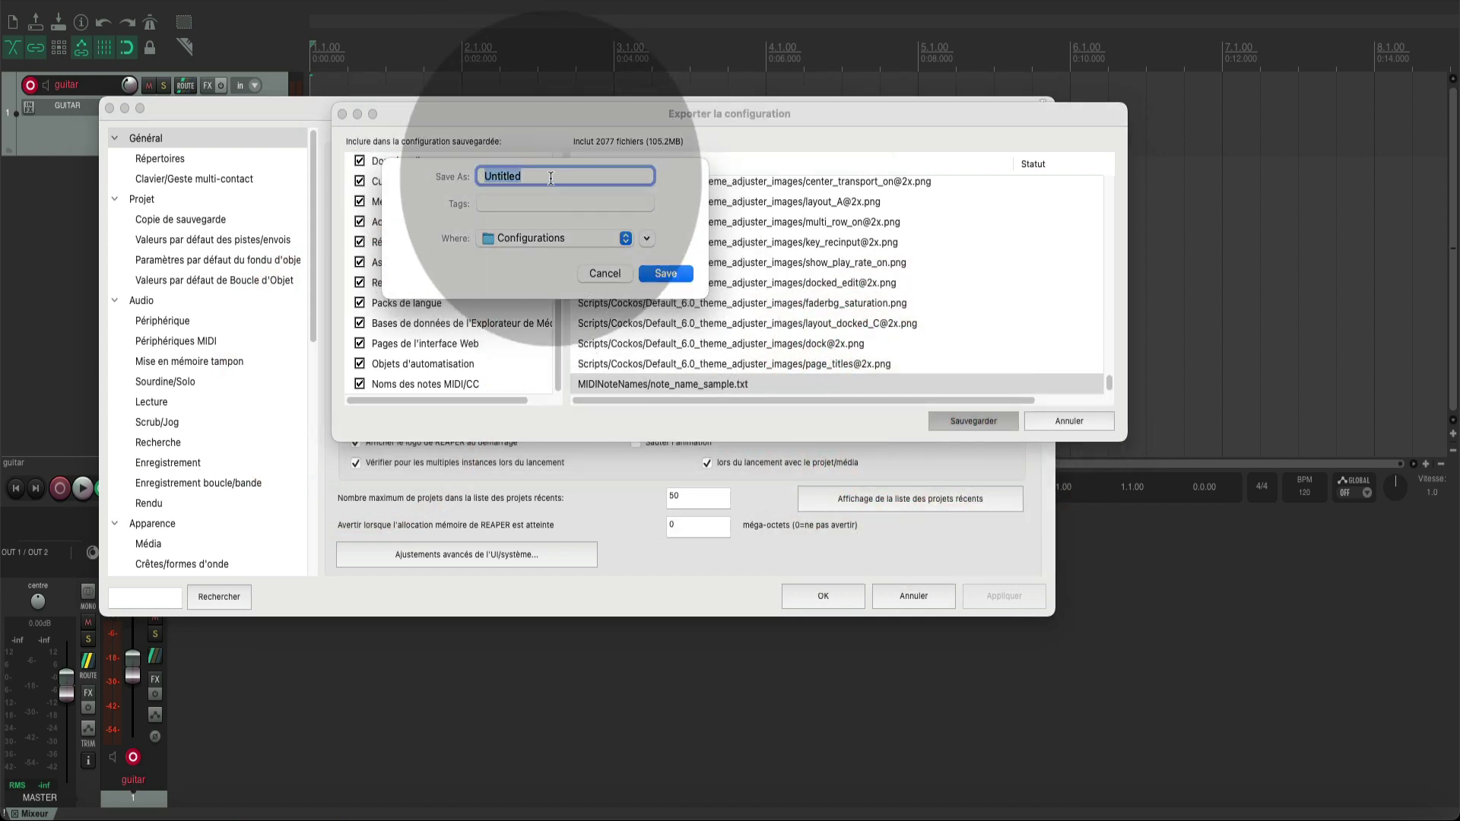
{"action": "type", "text": "Reaper 7 Sauvegarde 01"}
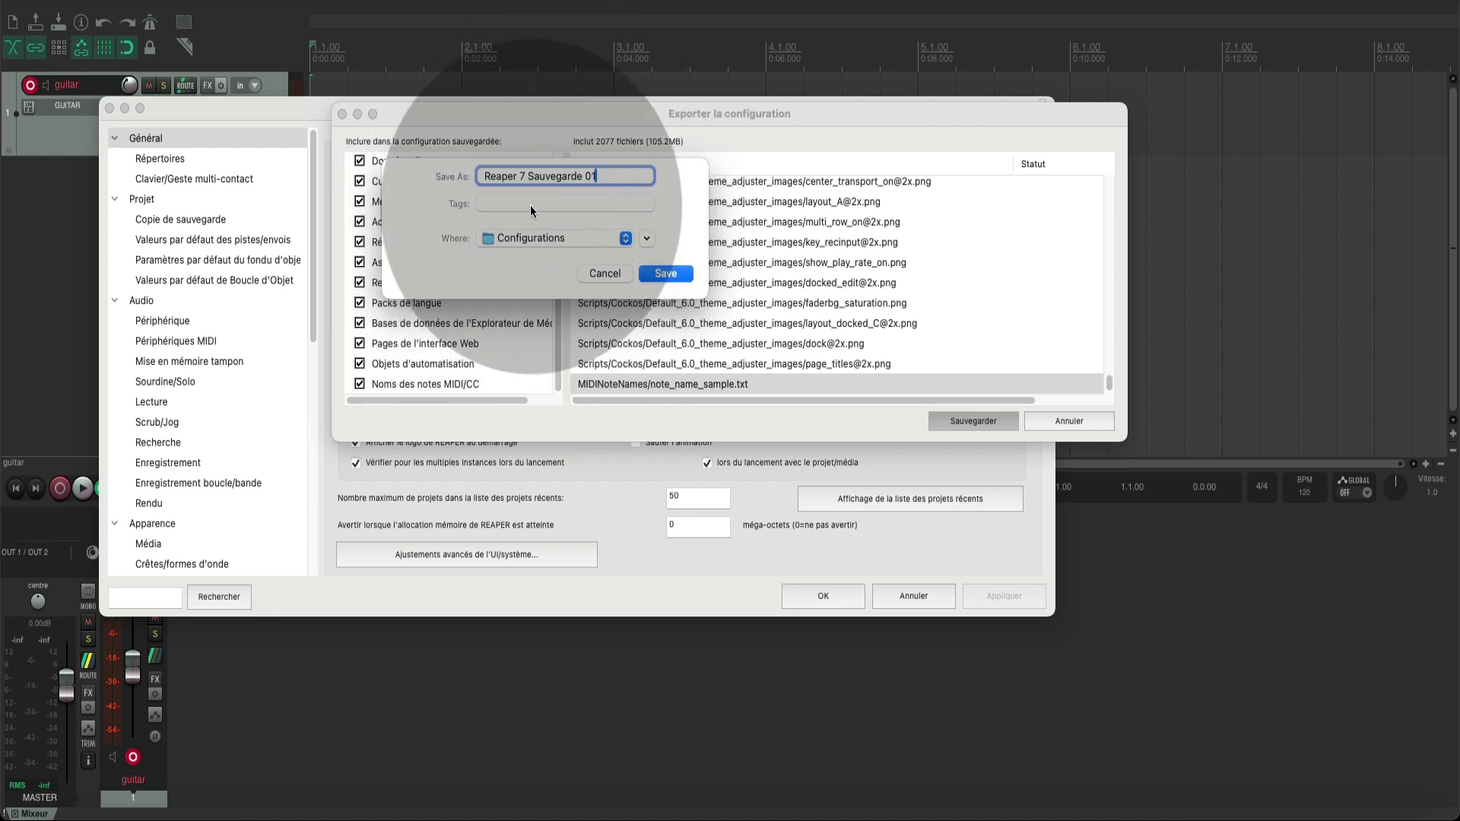
{"action": "left_click", "coordinate": [669, 273]}
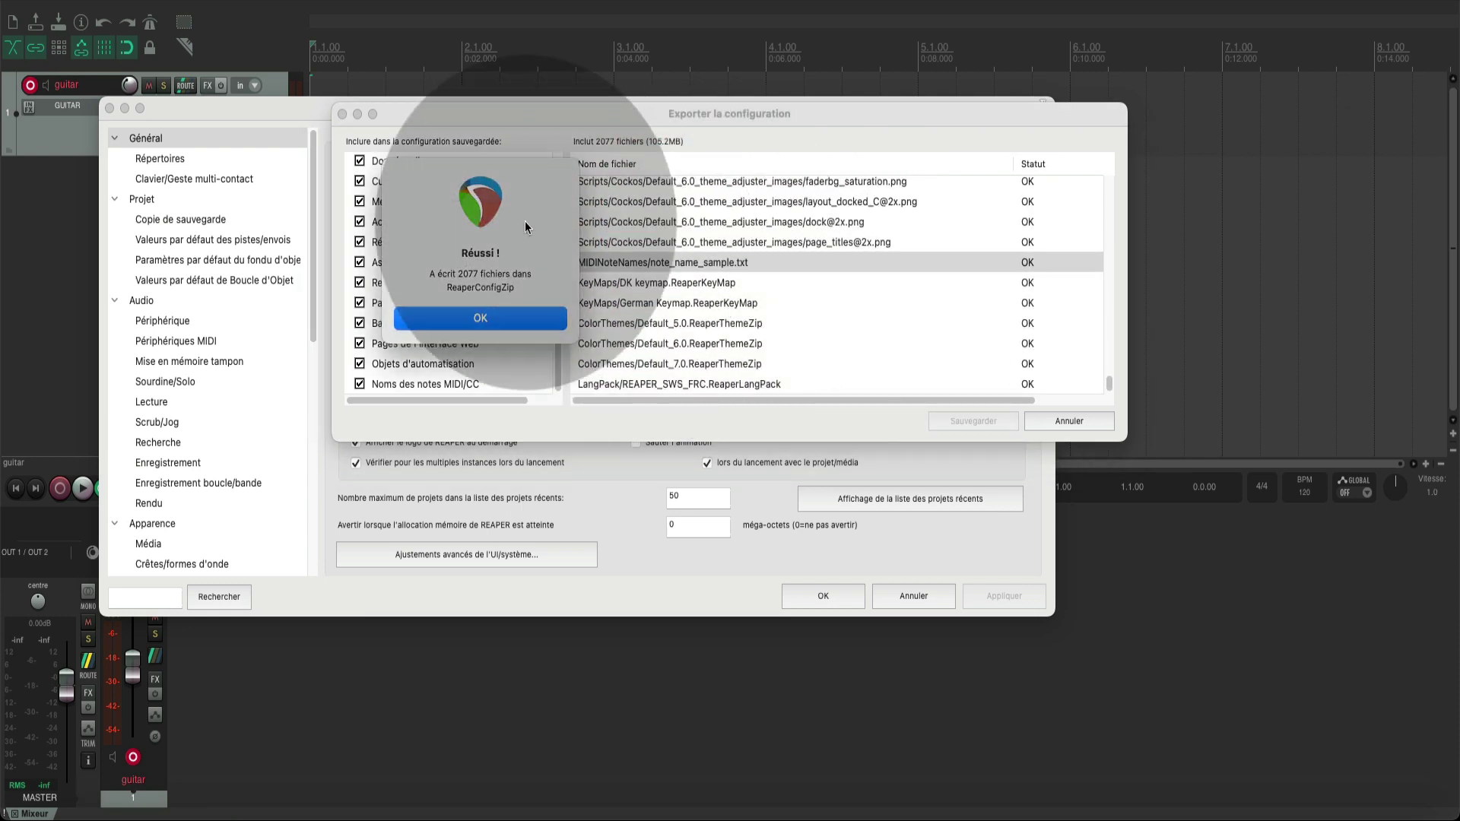
{"action": "left_click", "coordinate": [489, 318]}
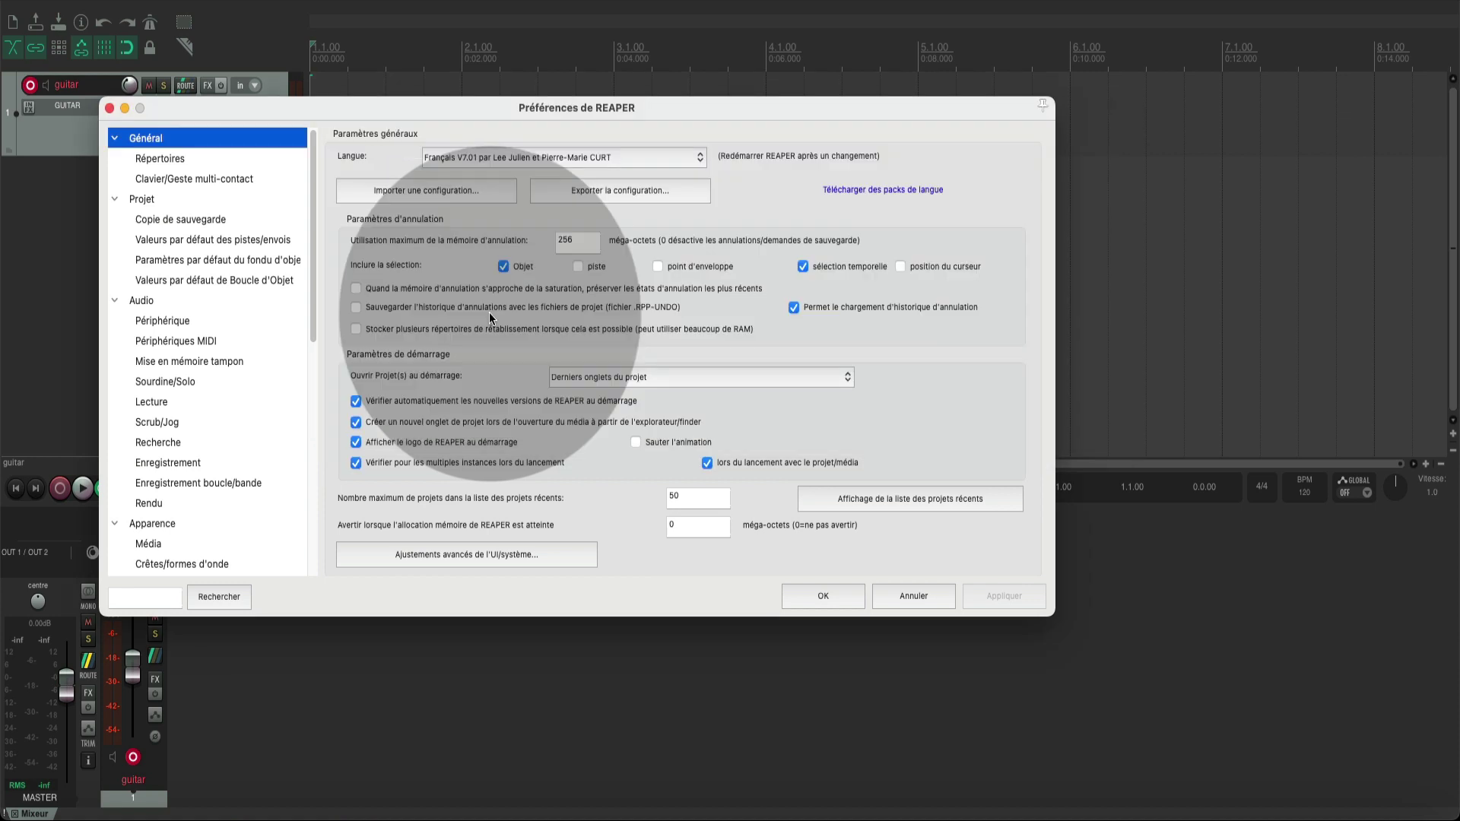
Step: Open the configuration import to locate the saved backup in the Configurations folder, and leave without importing it
{"action": "left_click", "coordinate": [427, 190]}
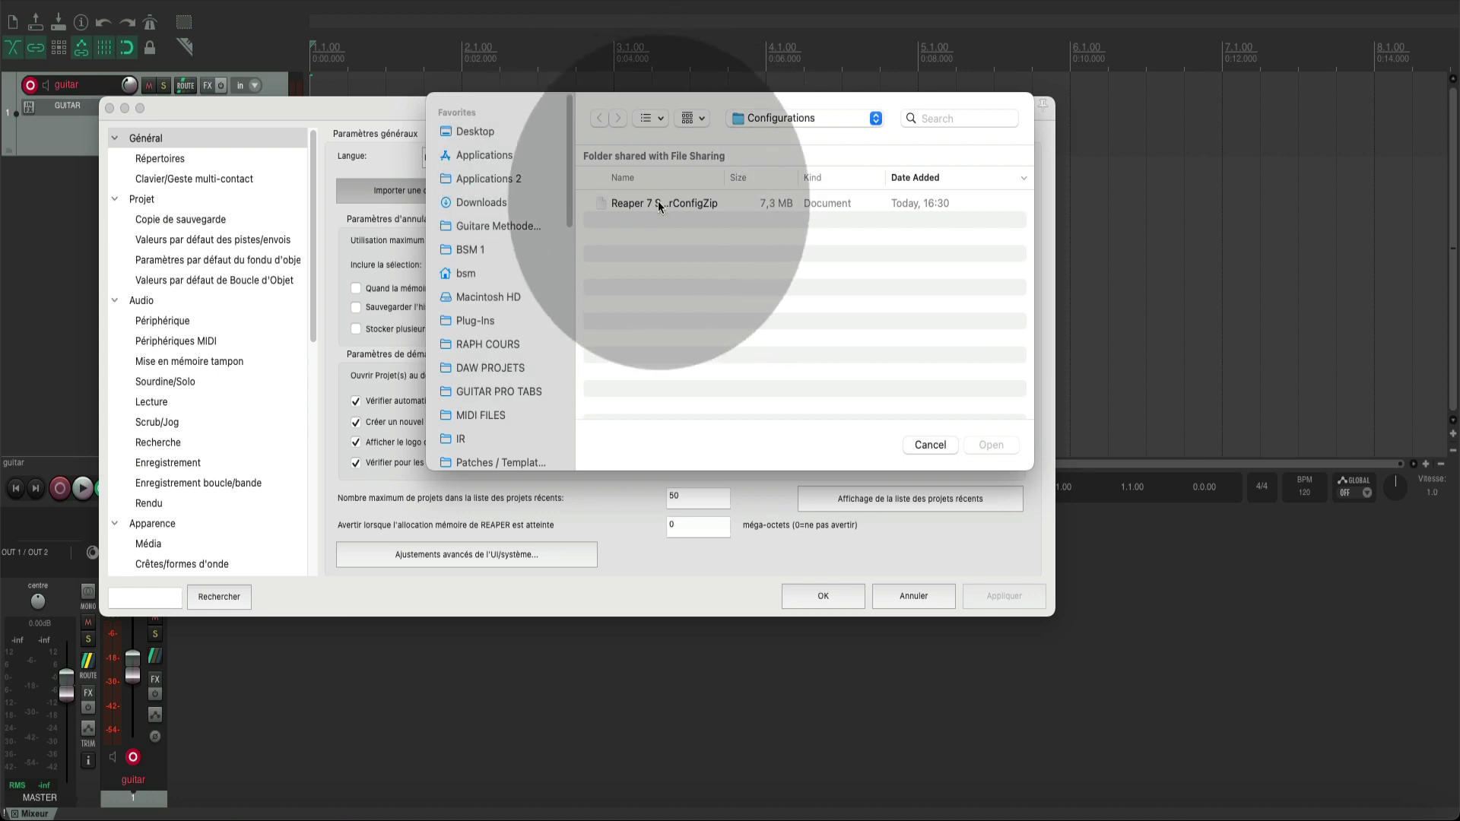
{"action": "left_click", "coordinate": [948, 443]}
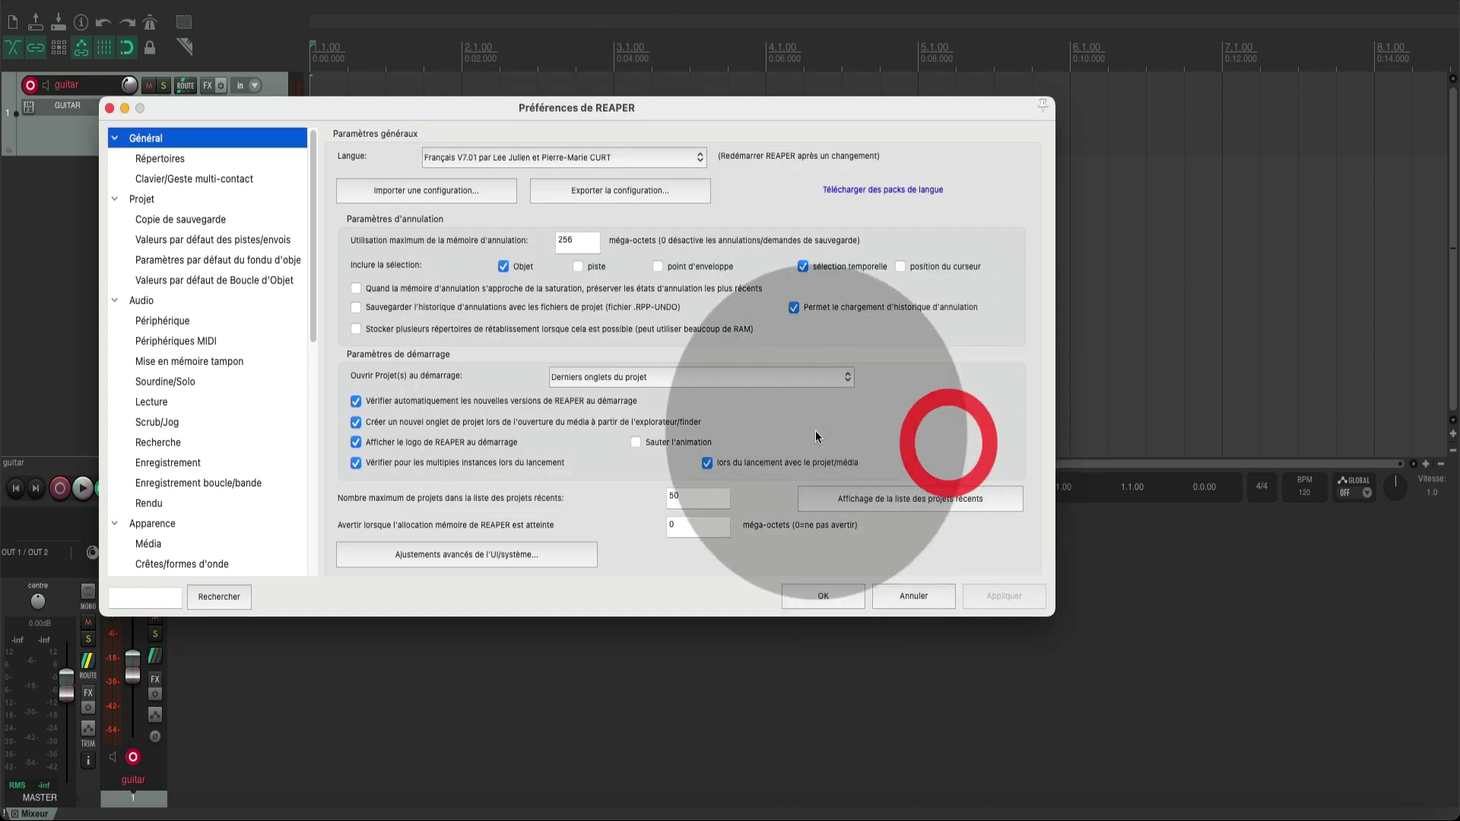
{"action": "left_click", "coordinate": [787, 196]}
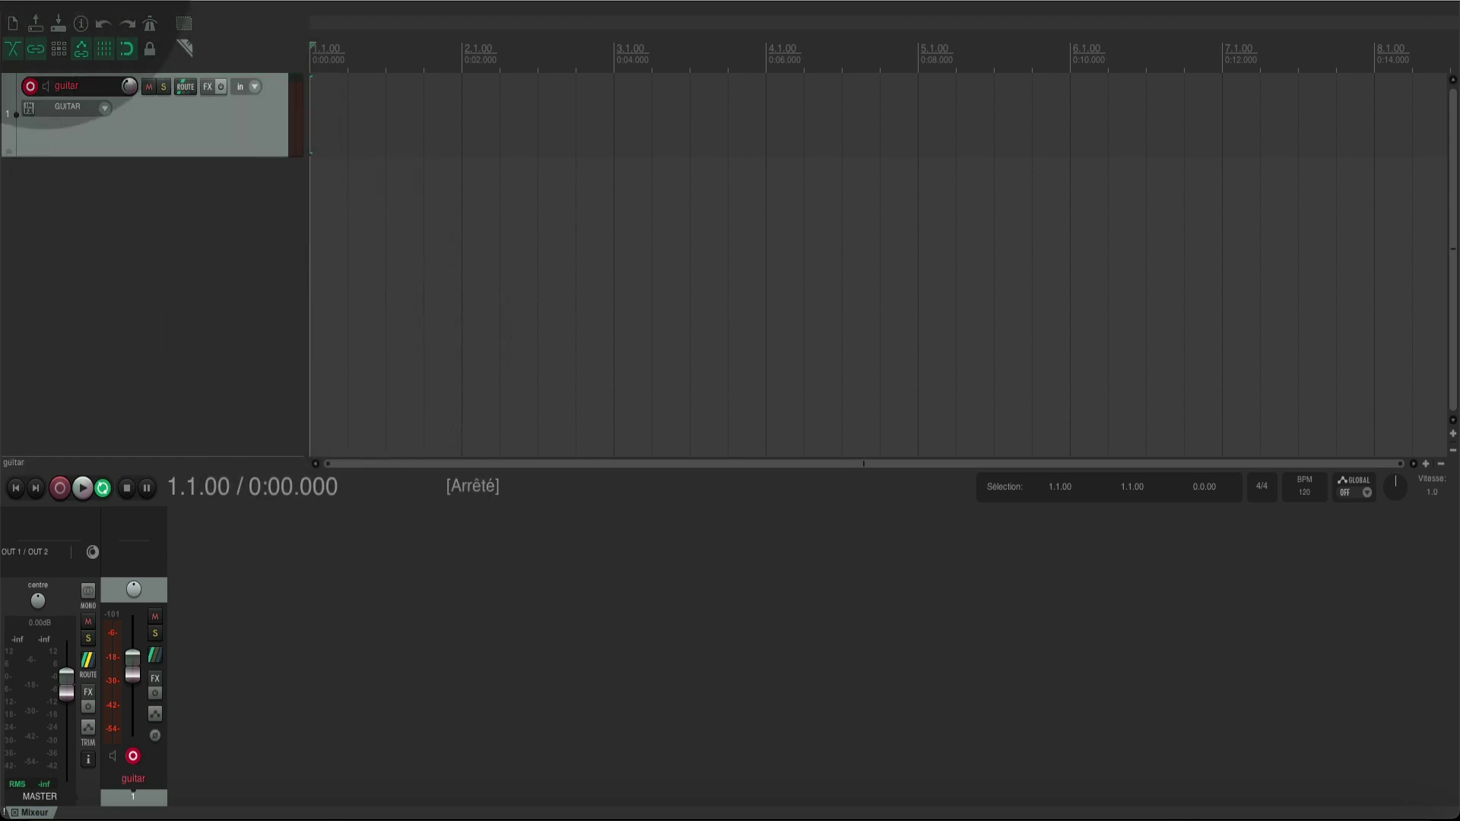
Step: Enable saving the undo history with project files (.RPP-UNDO) in the general preferences, apply the change and close the preferences
{"action": "left_click", "coordinate": [46, 1]}
{"action": "left_click", "coordinate": [63, 18]}
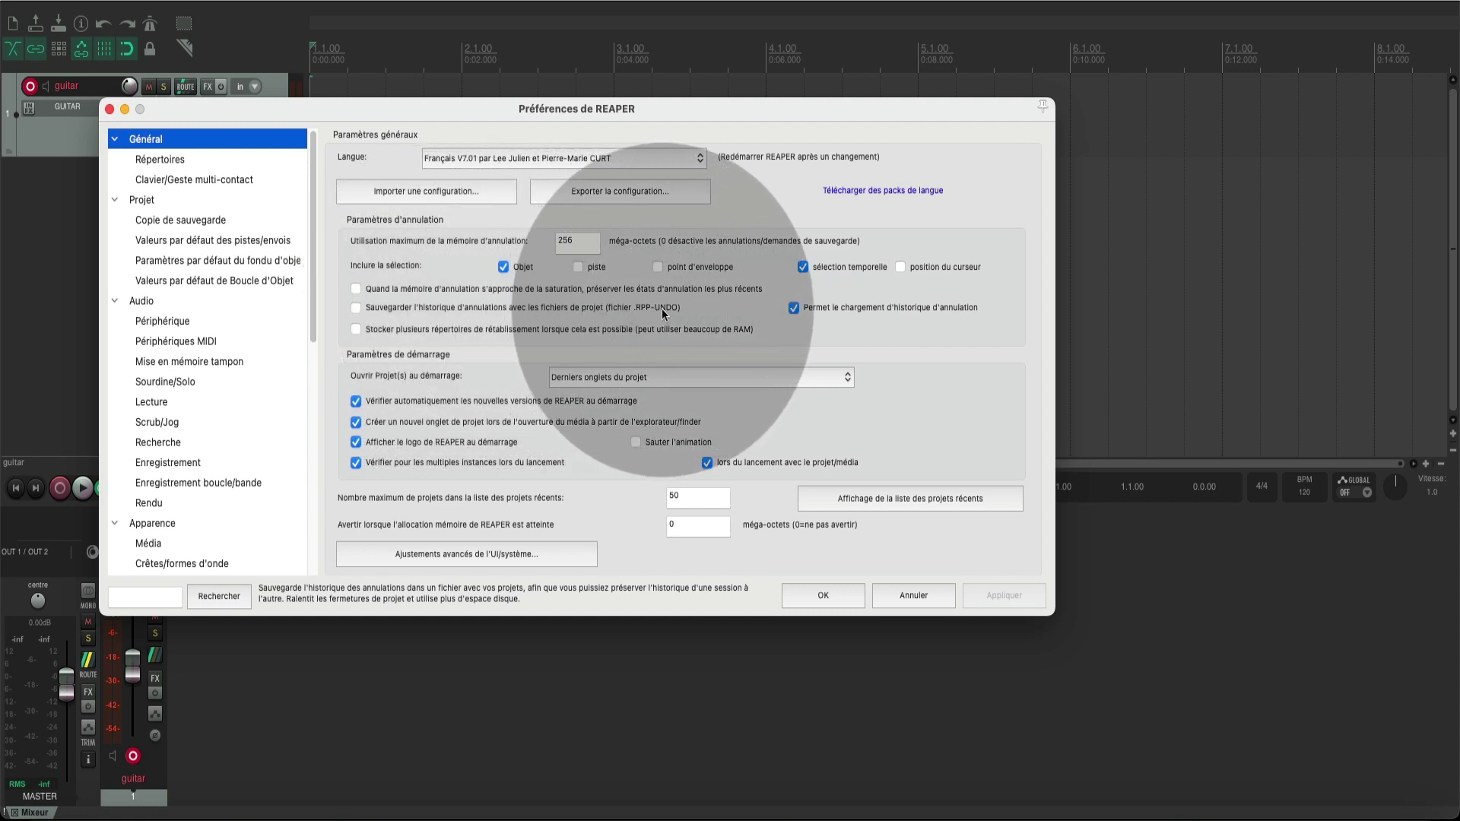
{"action": "left_click", "coordinate": [356, 308]}
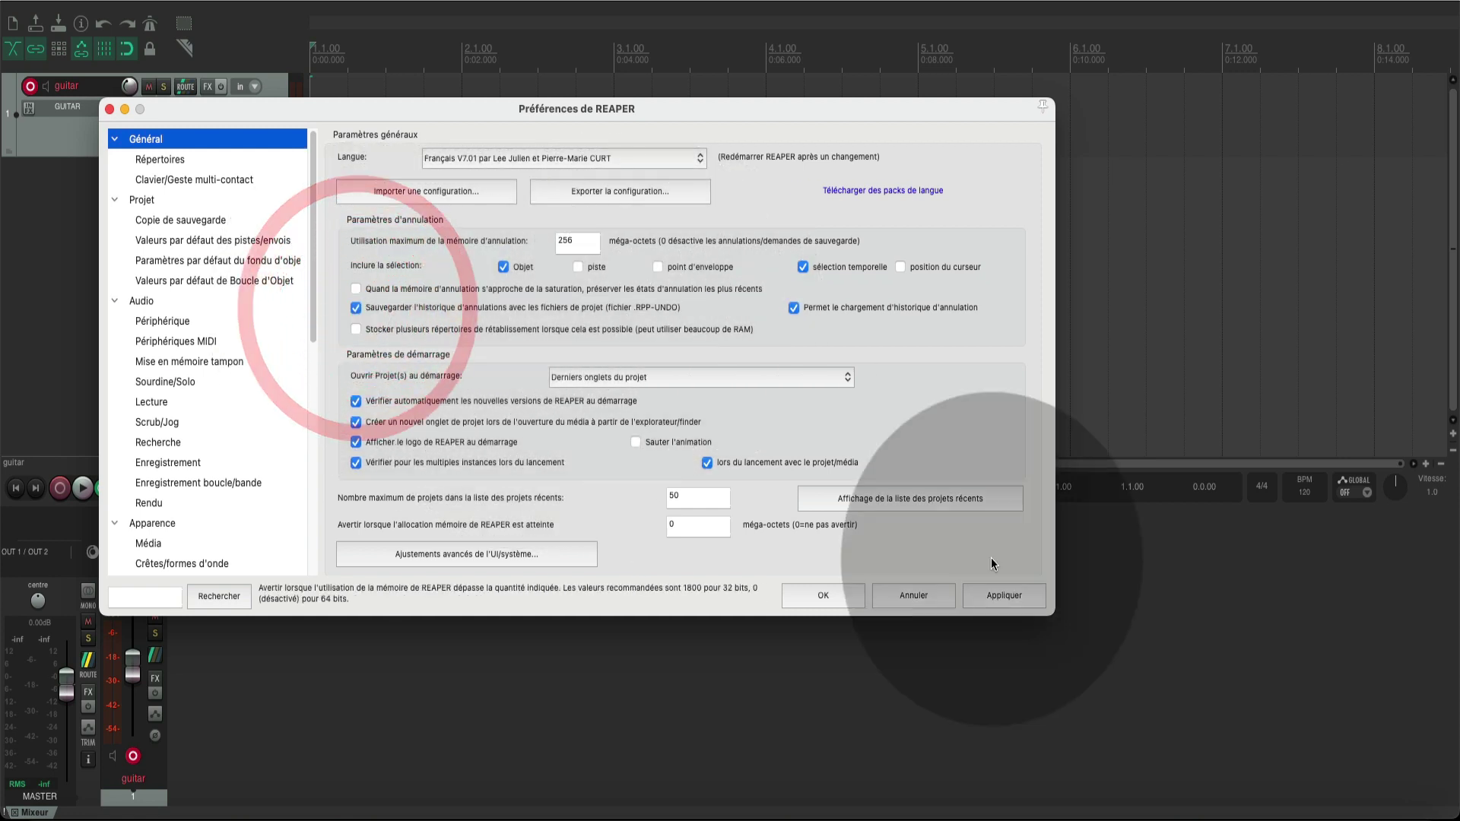
{"action": "left_click", "coordinate": [1005, 597]}
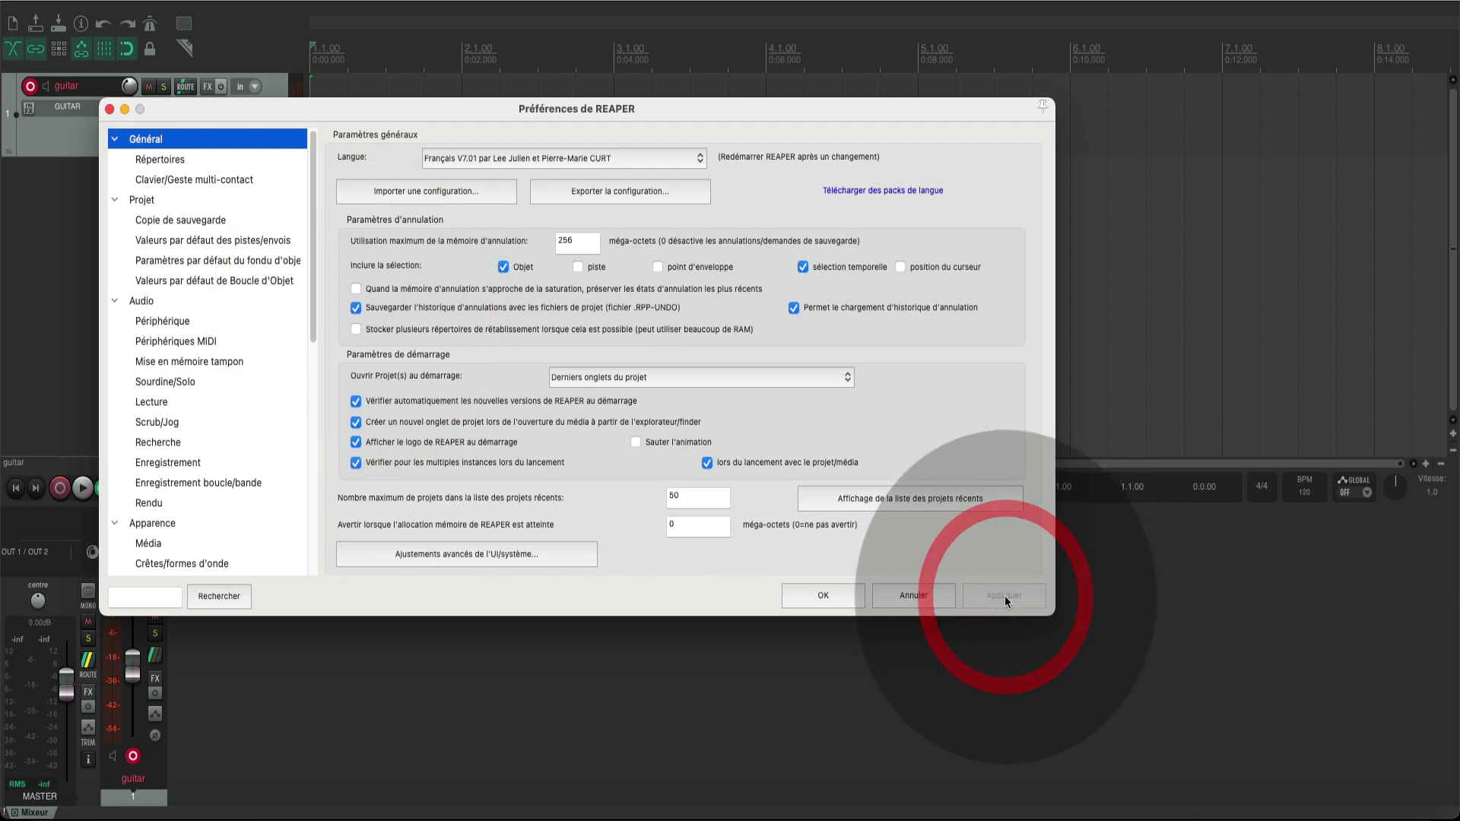
{"action": "key", "text": "Escape"}
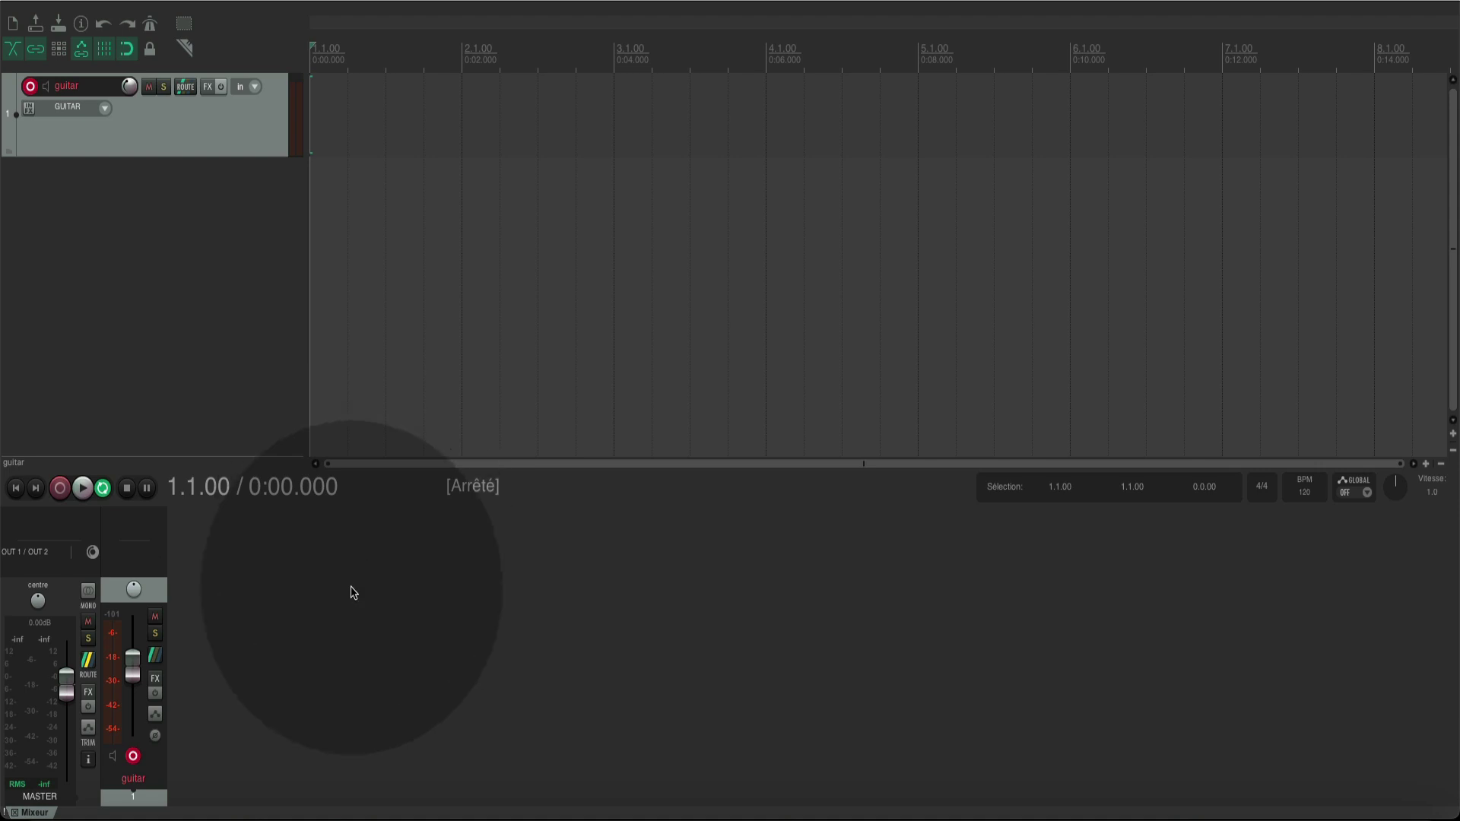
Step: Enable the block size request for the audio device in the preferences, set it to 128 and apply the change
{"action": "left_click", "coordinate": [61, 1]}
{"action": "left_click", "coordinate": [64, 18]}
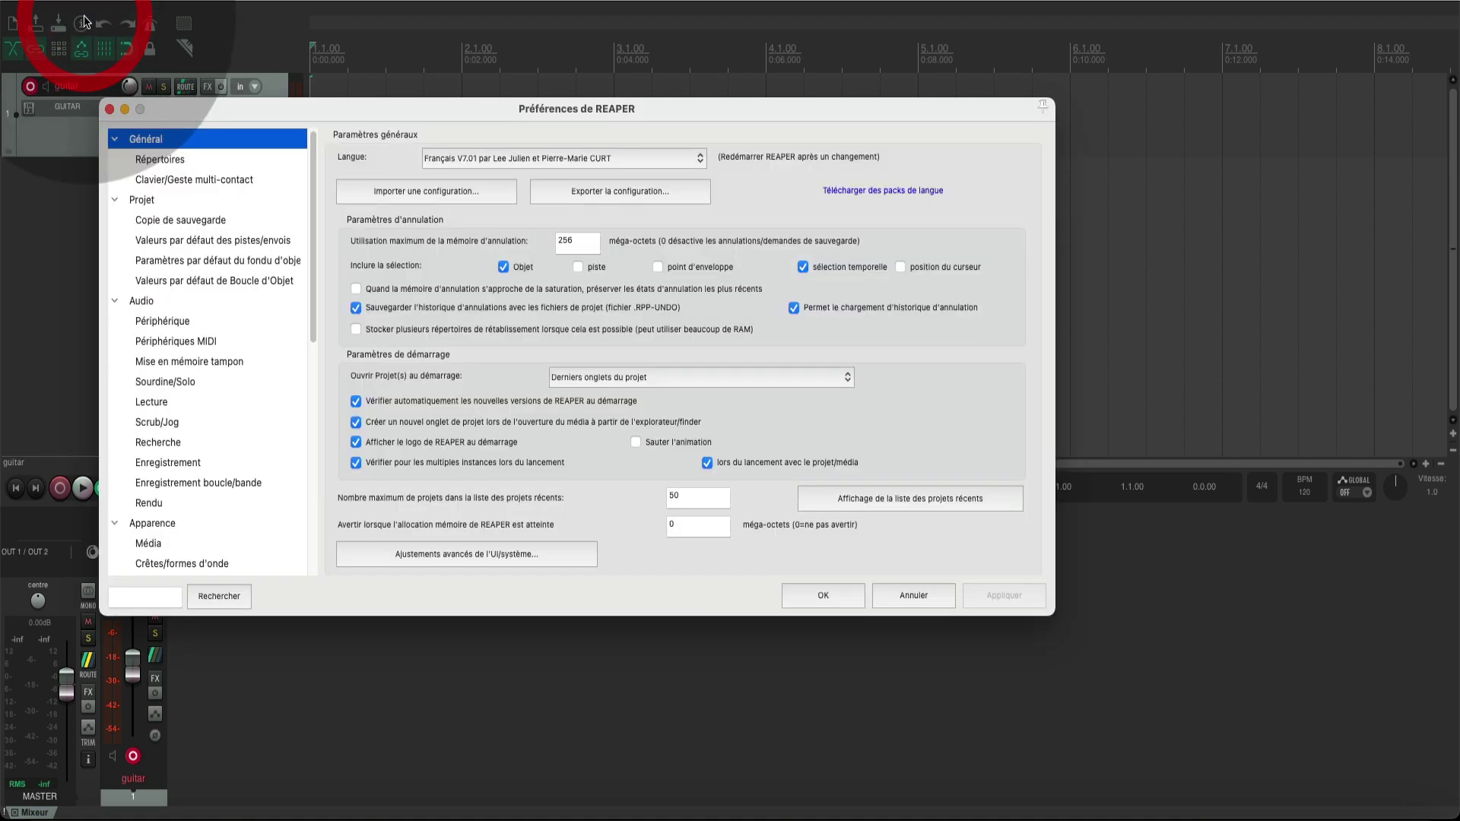
{"action": "left_click", "coordinate": [188, 303]}
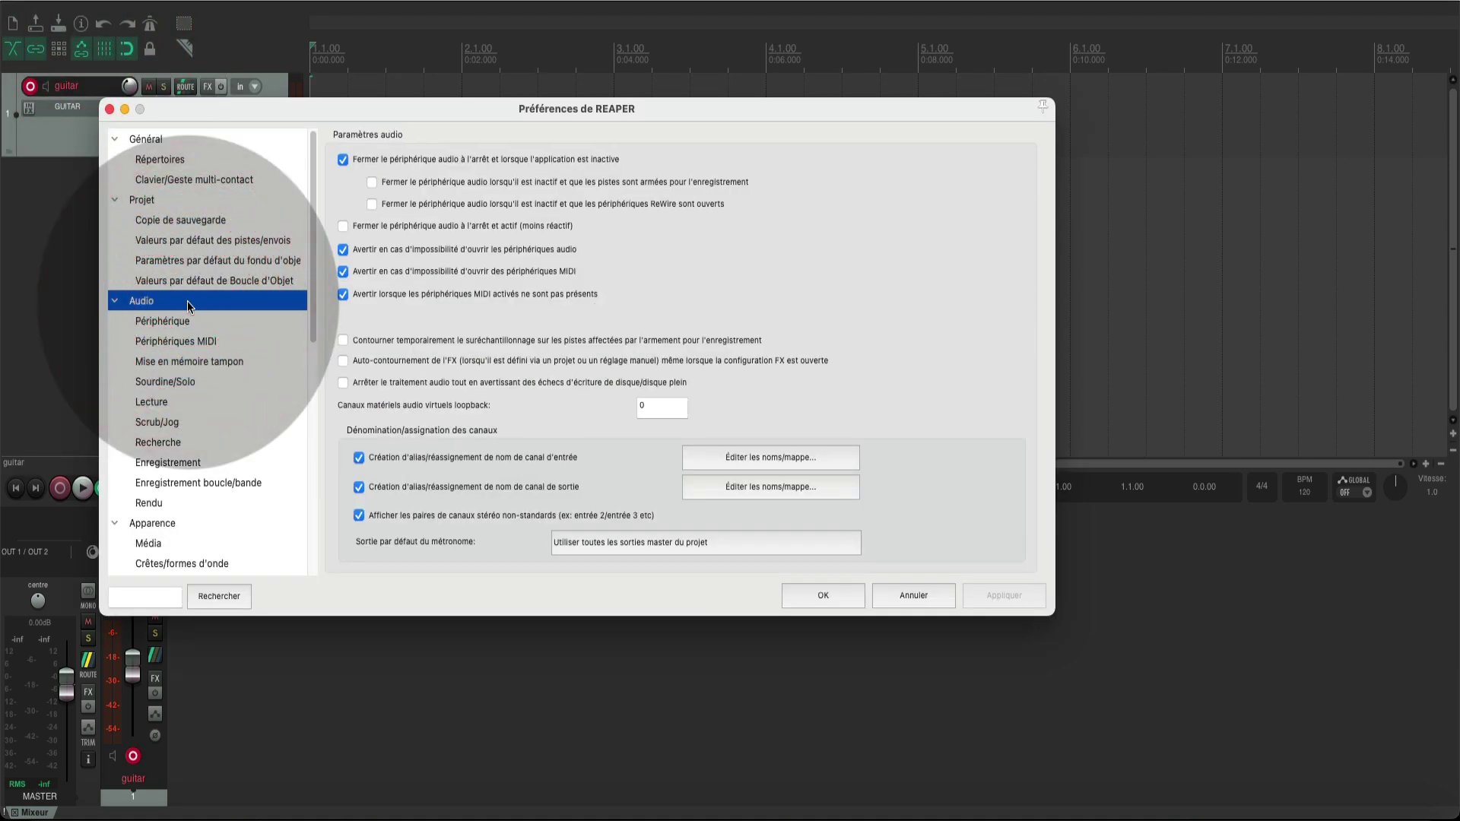
{"action": "left_click", "coordinate": [185, 321]}
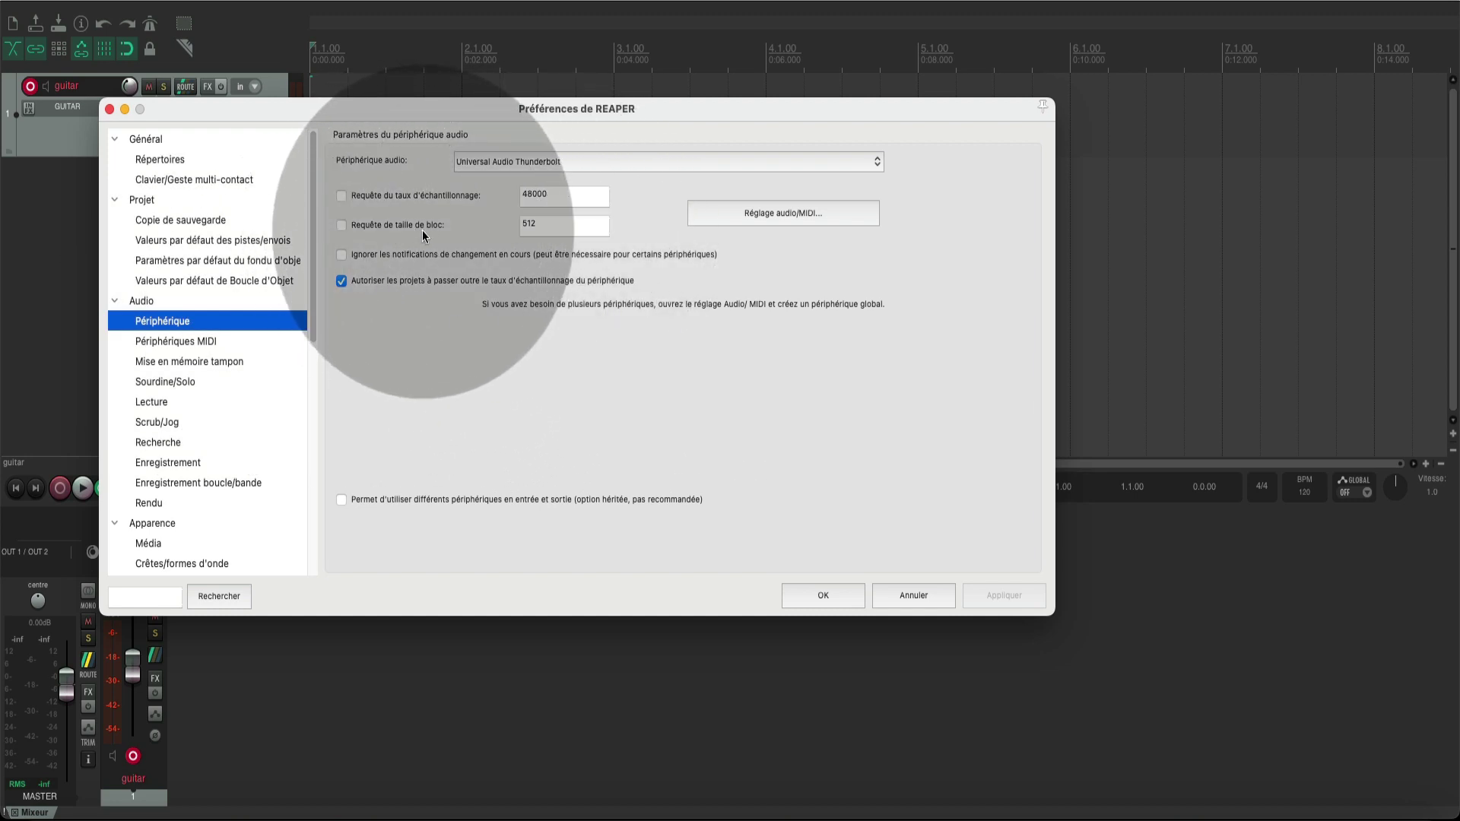
{"action": "double_click", "coordinate": [524, 223]}
{"action": "type", "text": "128"}
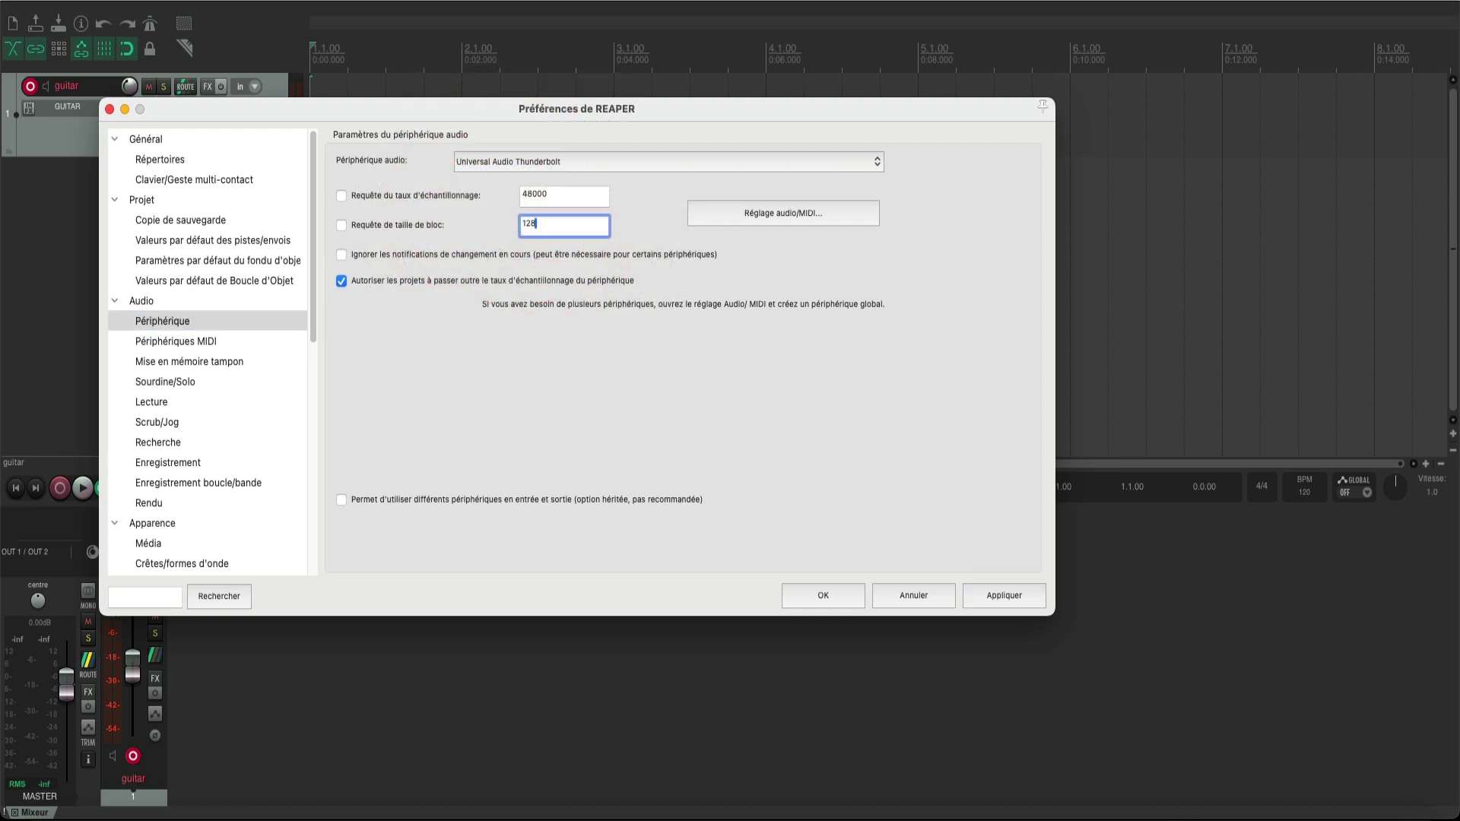
{"action": "left_click", "coordinate": [659, 244]}
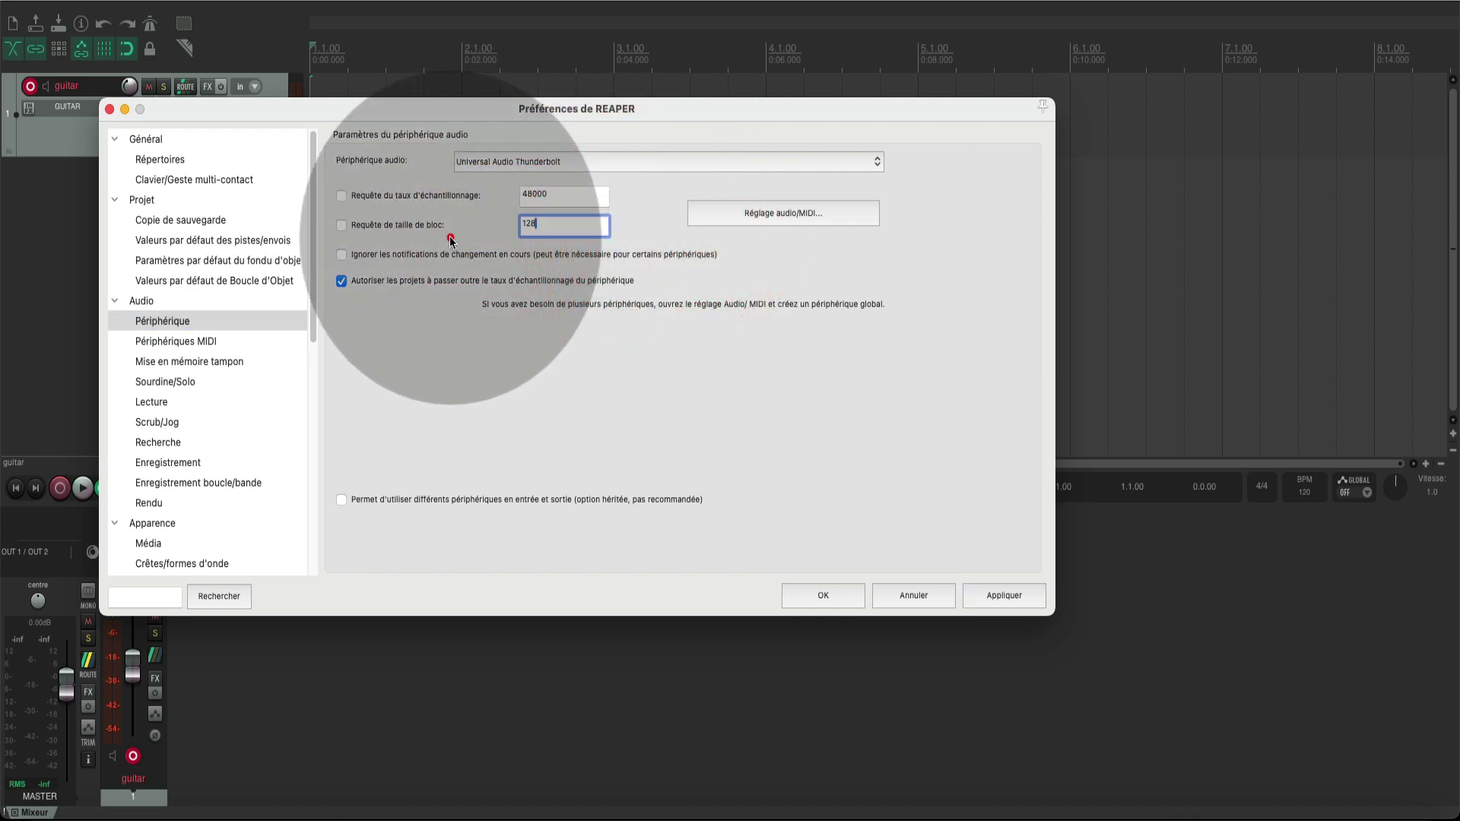
{"action": "left_click", "coordinate": [393, 225]}
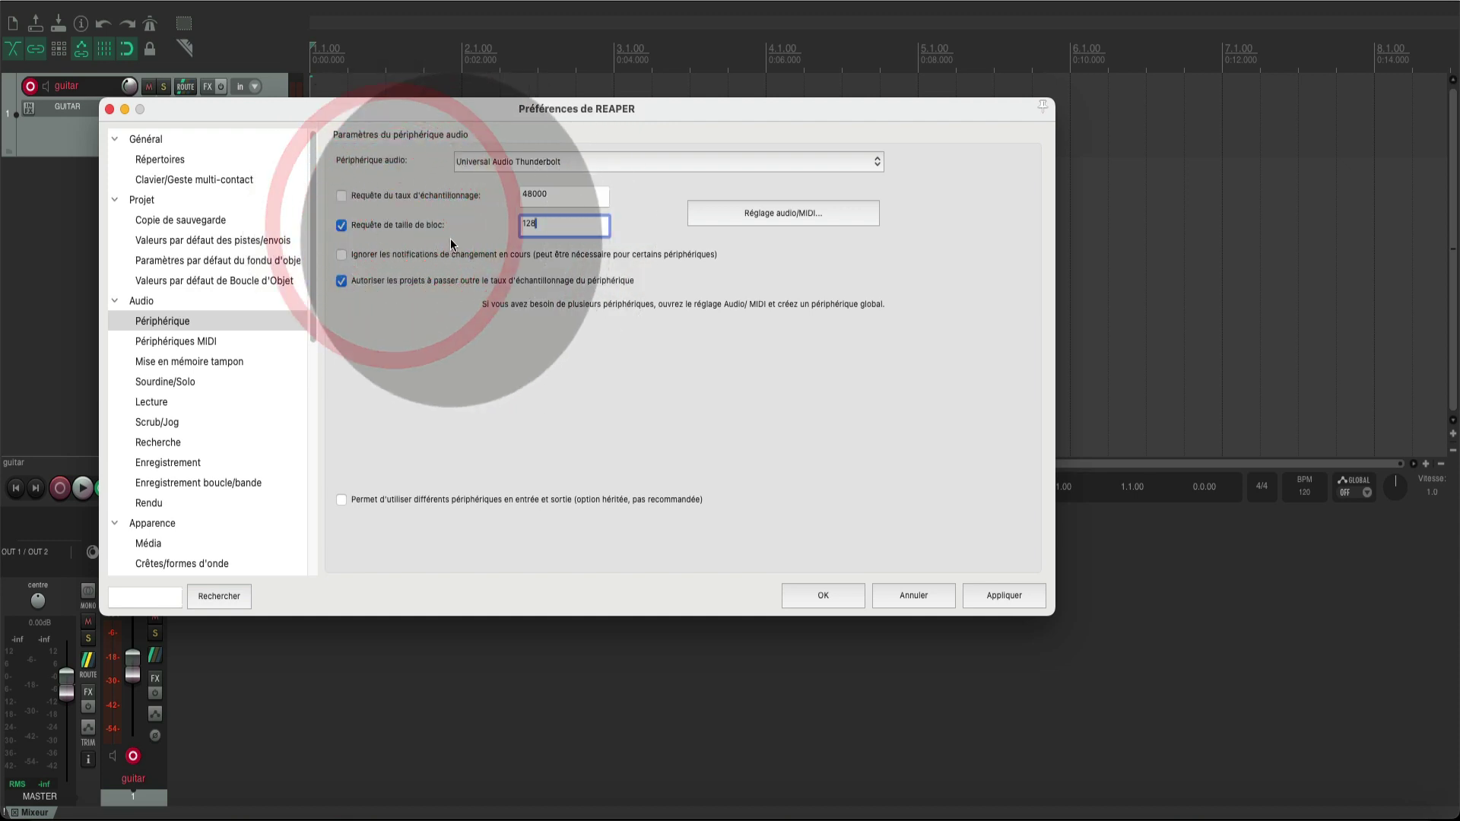
{"action": "left_click", "coordinate": [527, 225]}
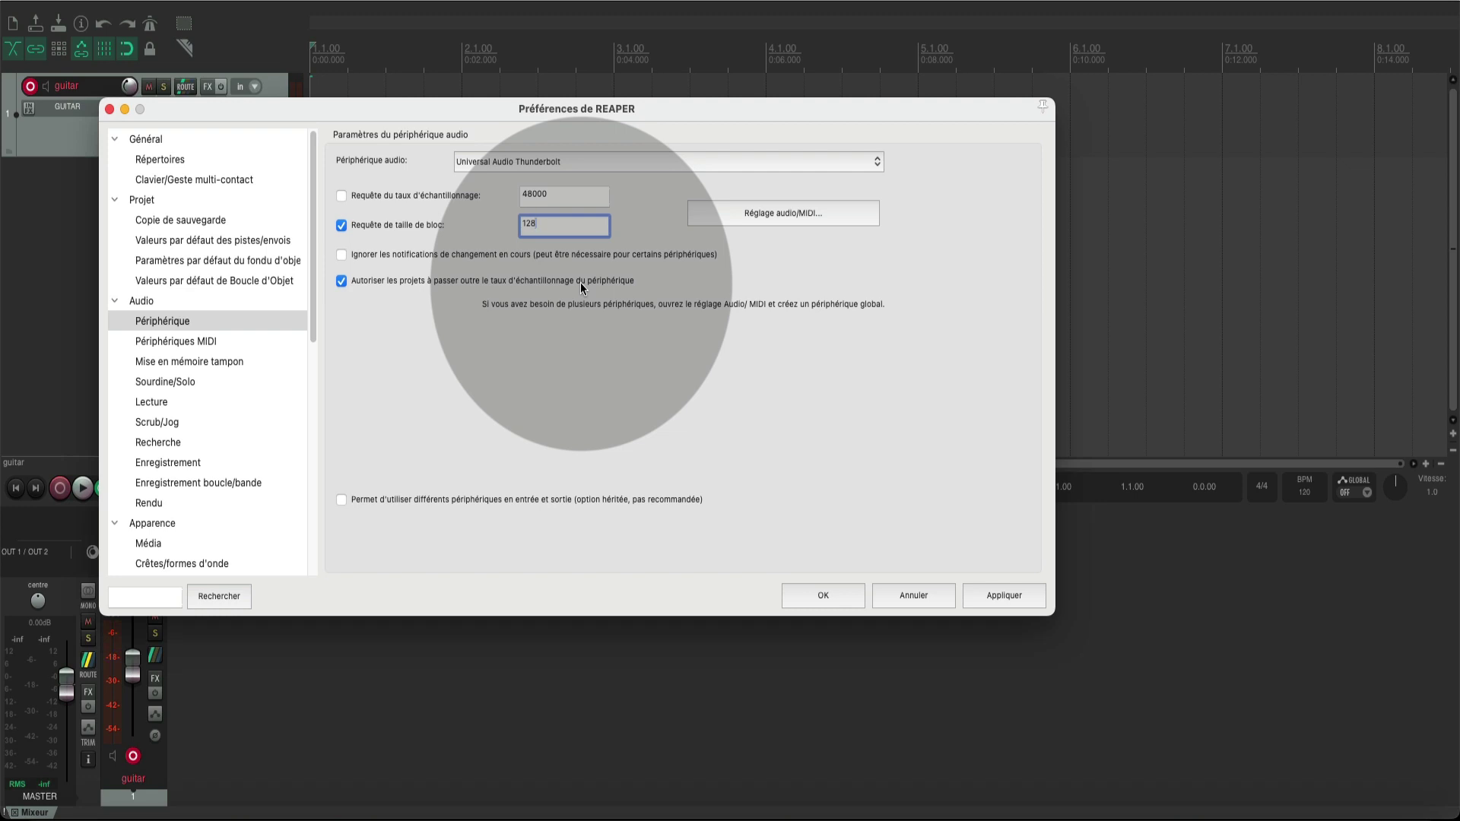
{"action": "left_click", "coordinate": [642, 218]}
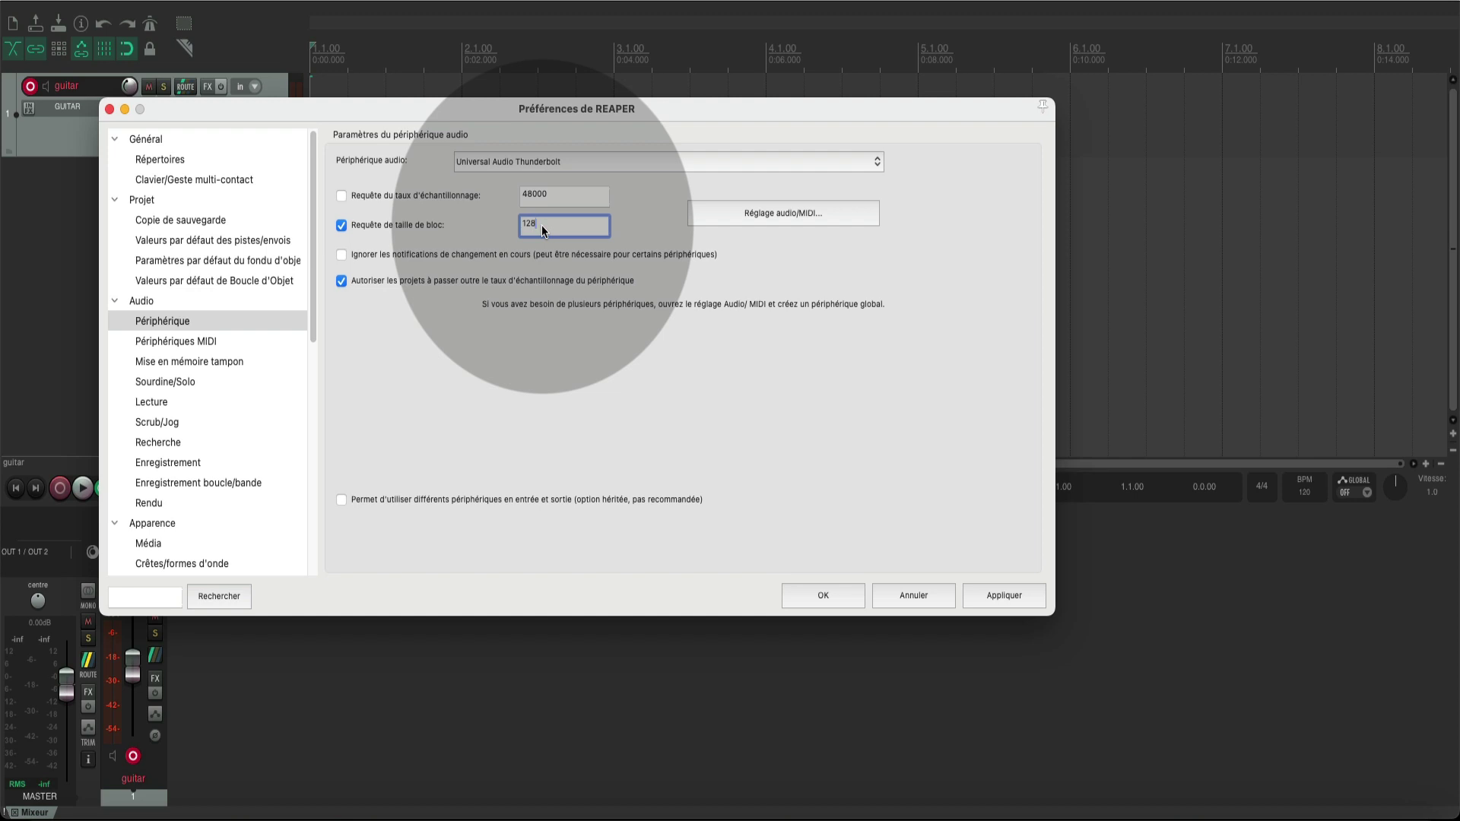
{"action": "left_click", "coordinate": [672, 422]}
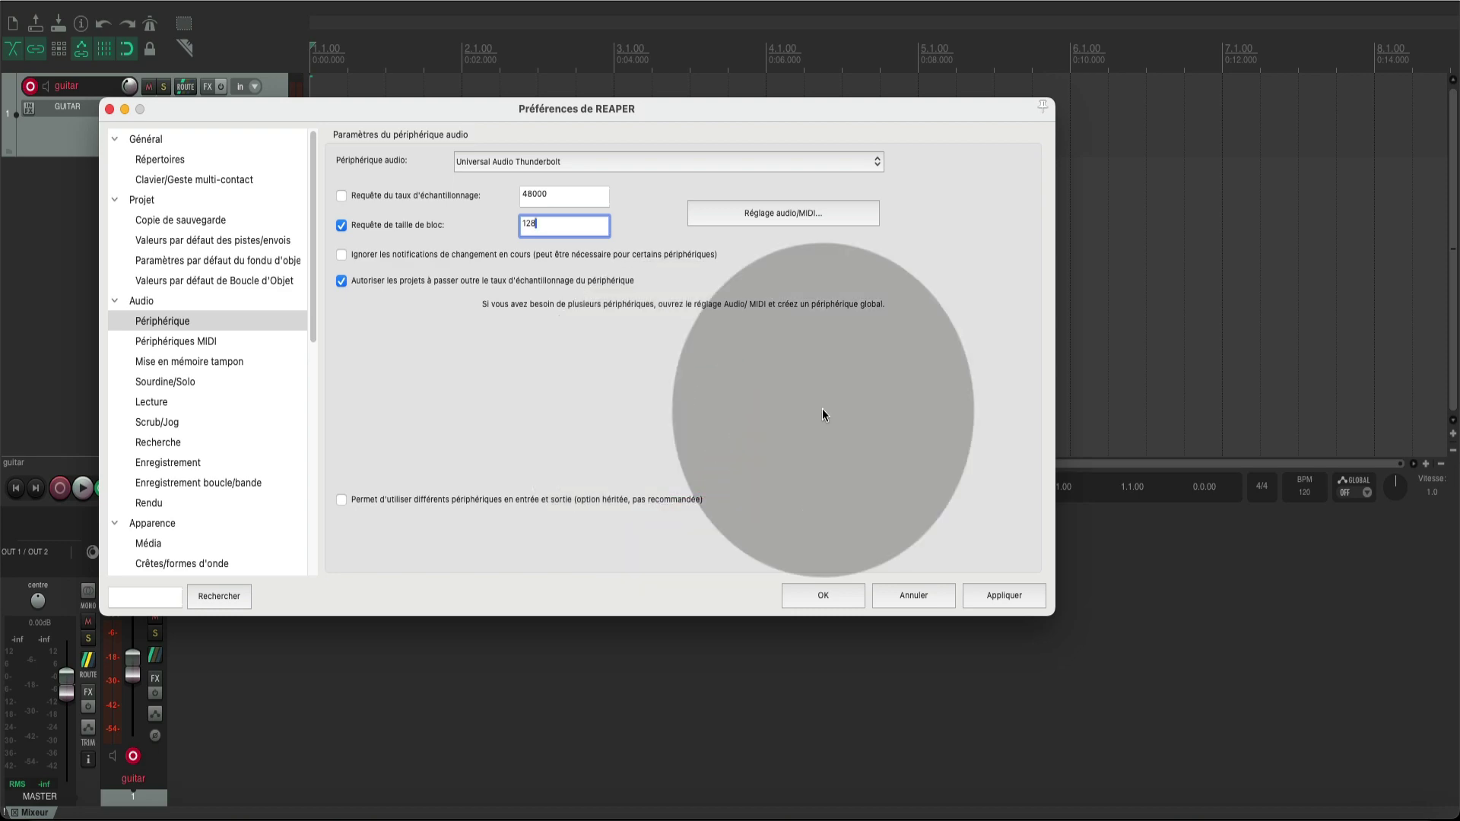
{"action": "left_click", "coordinate": [1004, 594]}
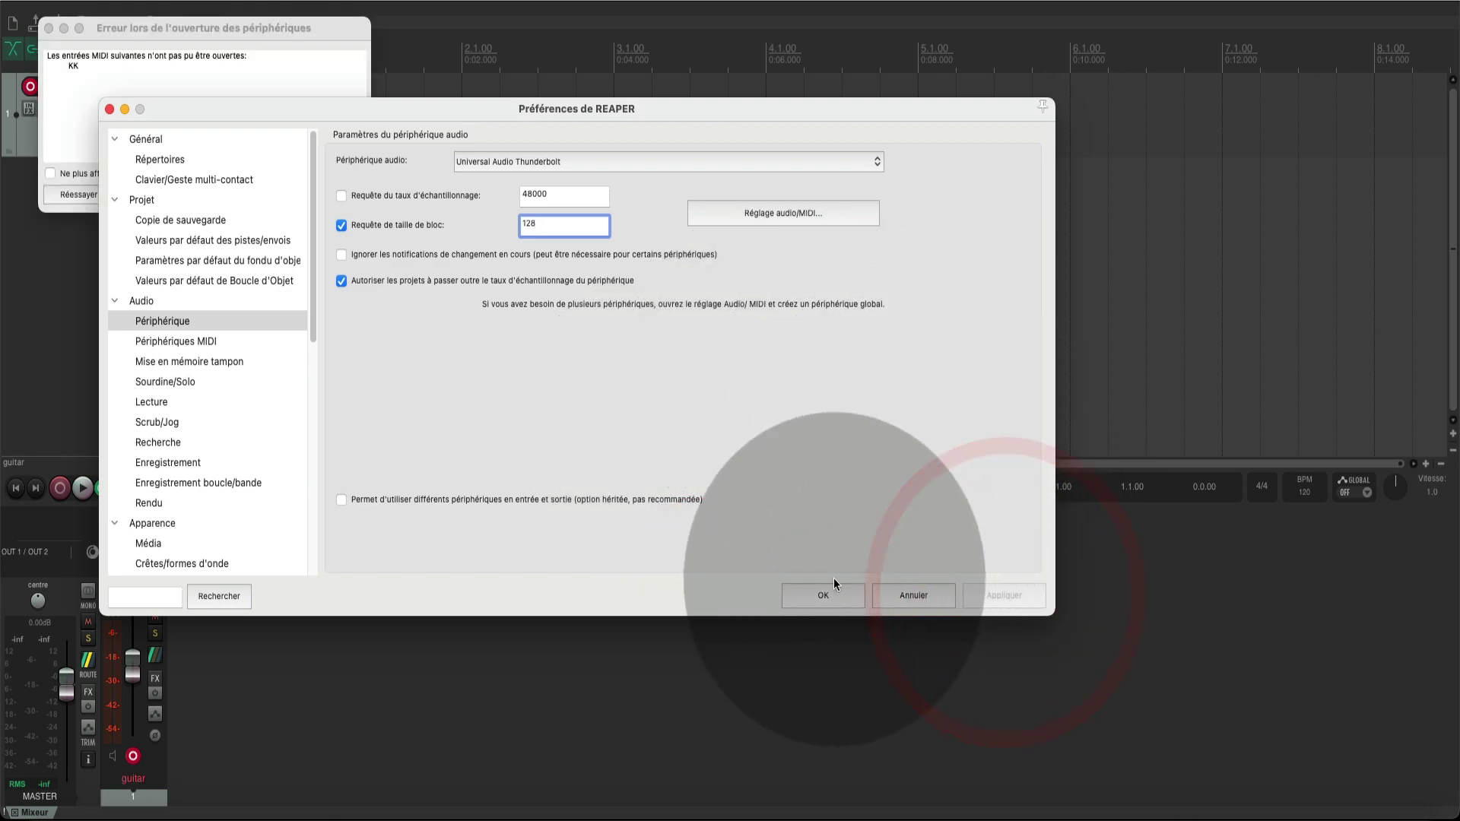